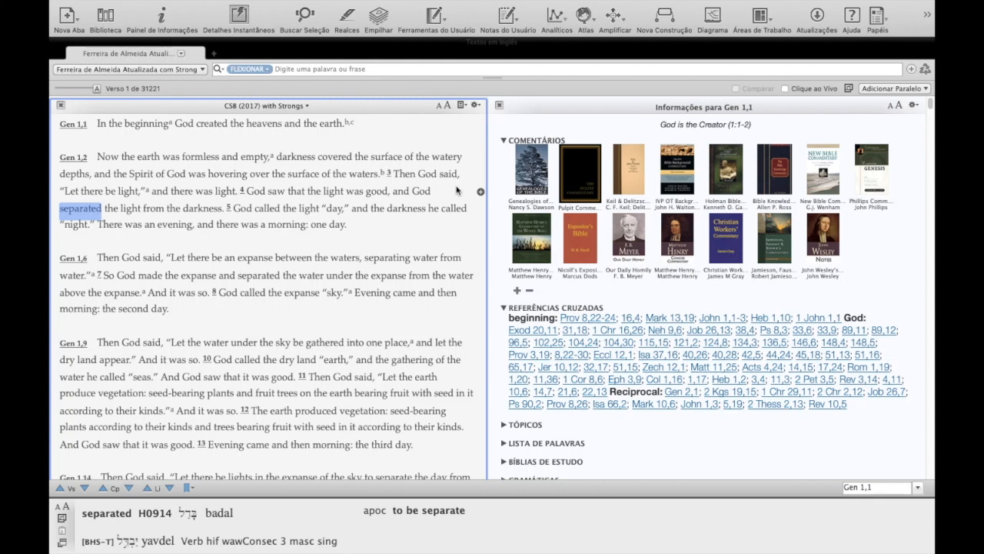
click(458, 190)
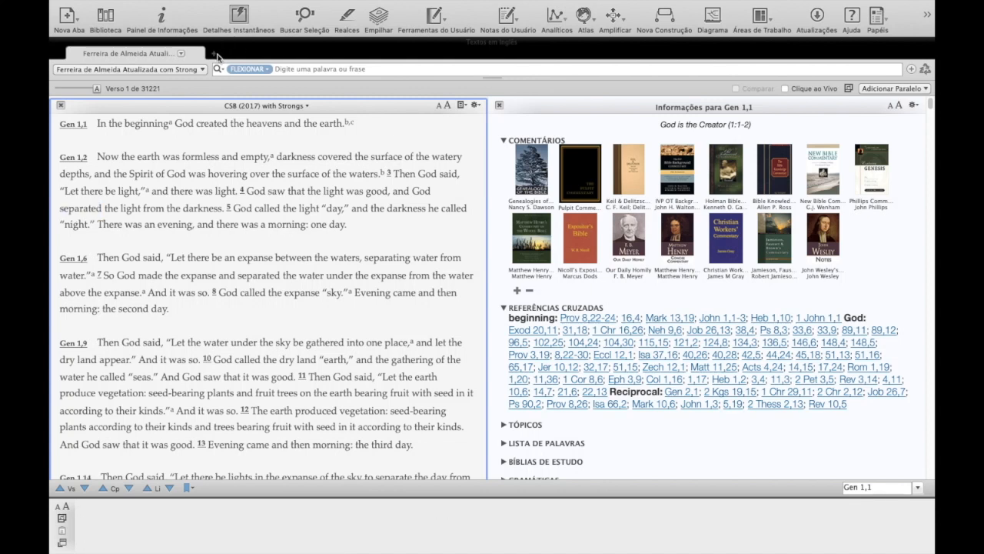
click(213, 56)
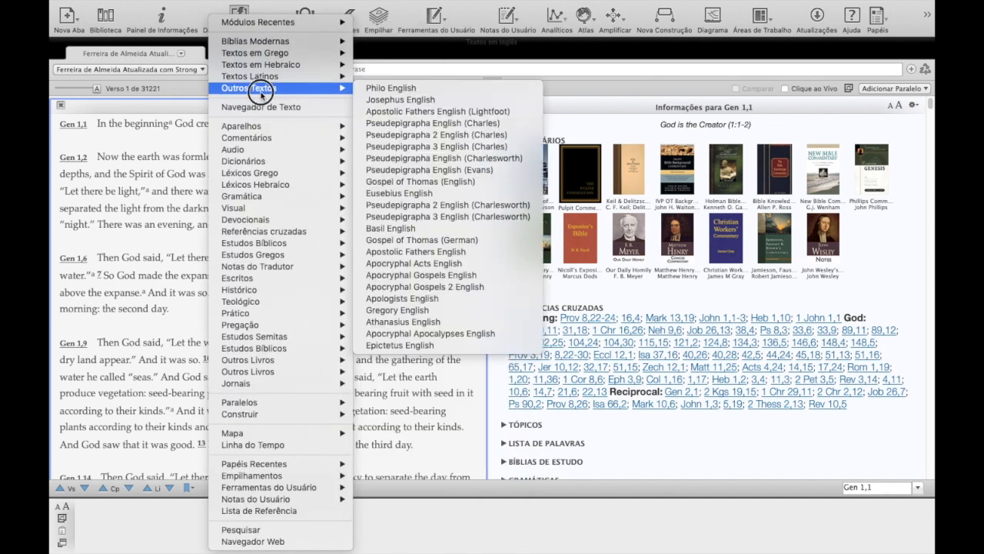
mouse_move(246, 136)
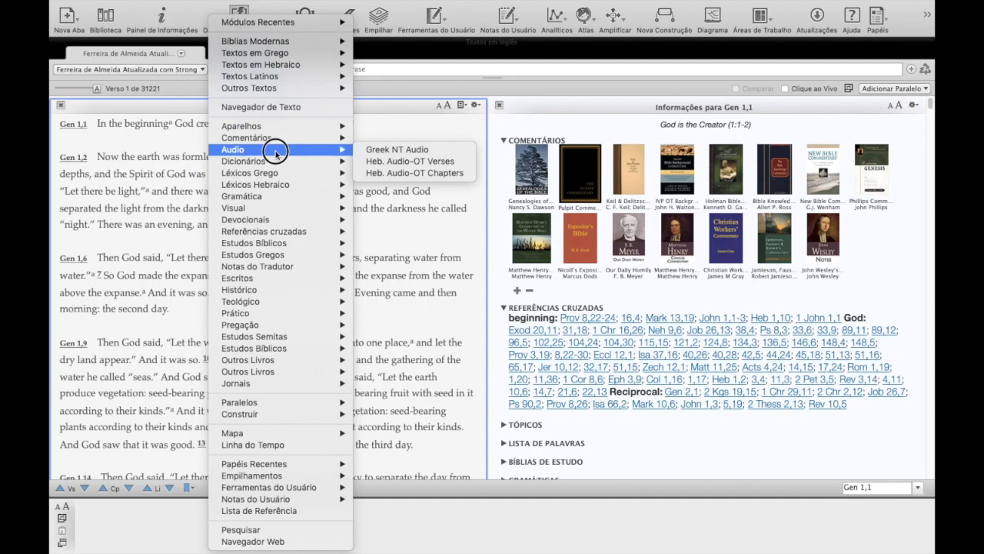
mouse_move(241, 315)
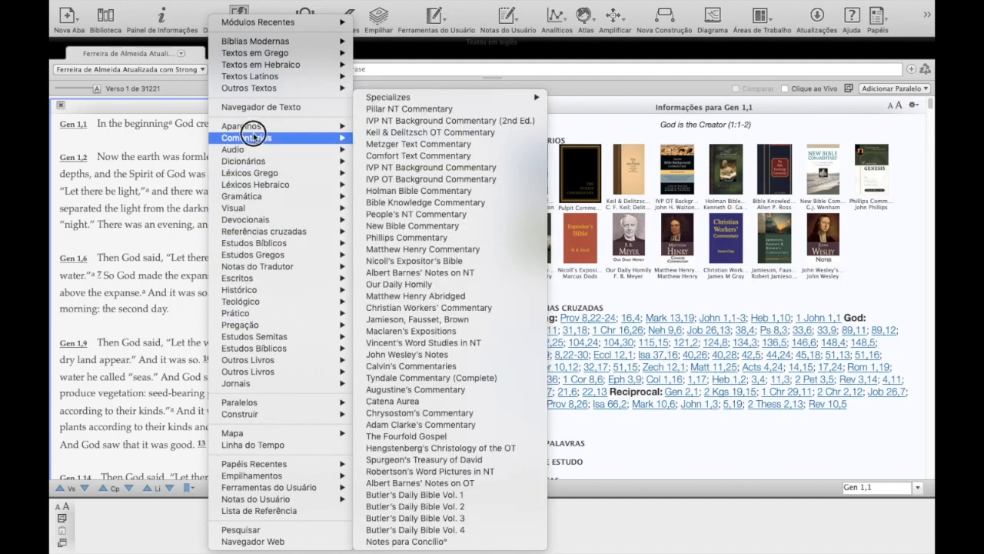
click(162, 248)
Step: Open the preferences, review the general settings and other categories, and close them without saving
click(125, 6)
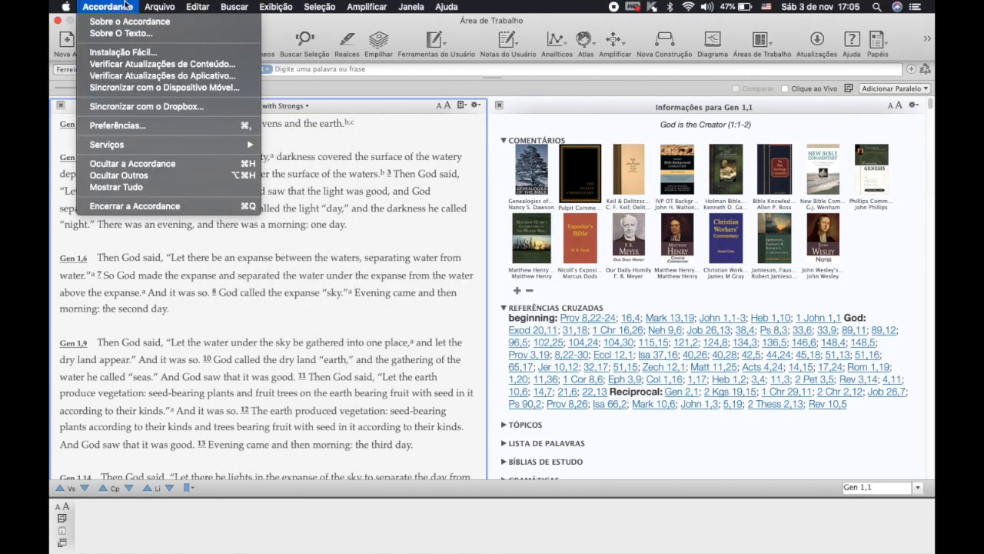
click(150, 126)
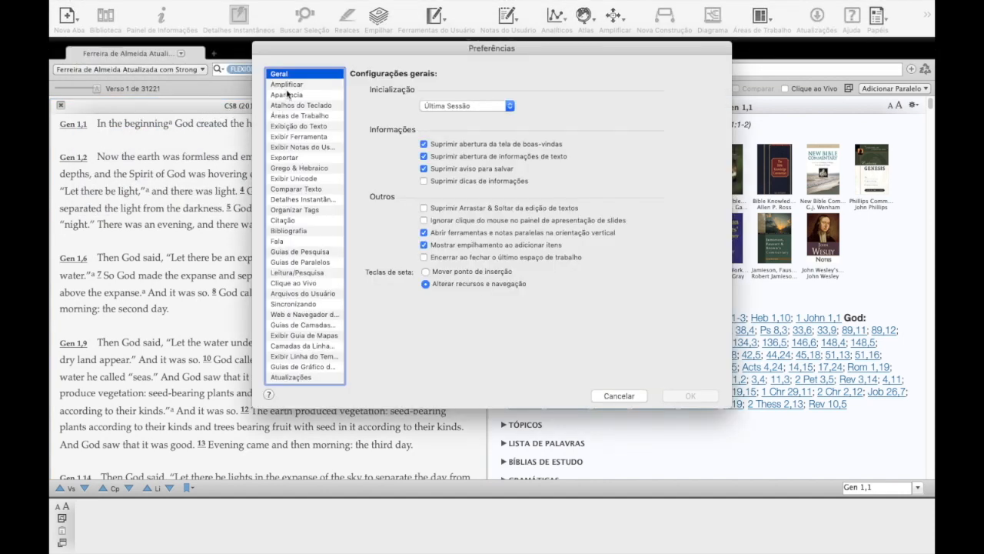
scroll(315, 317, down, 2)
click(316, 336)
click(619, 395)
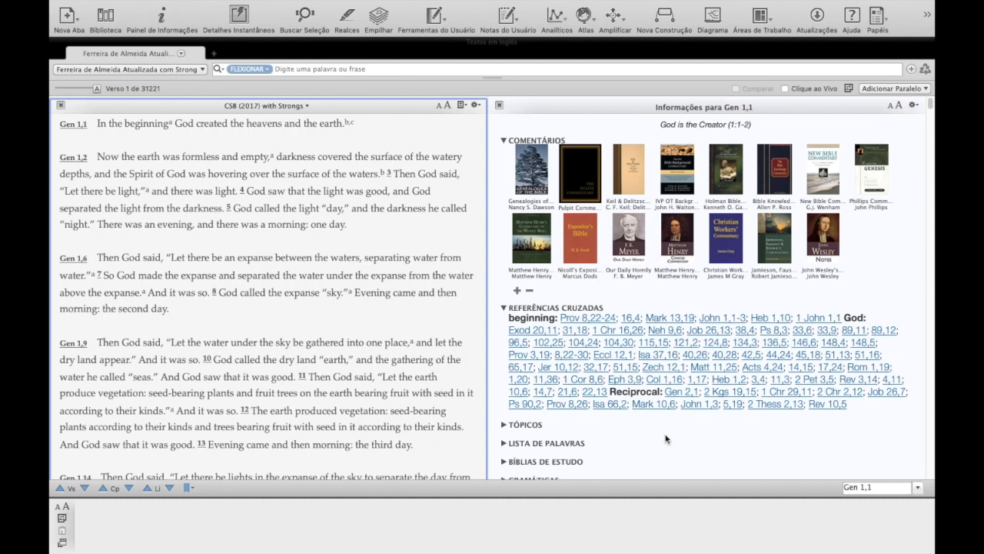
Step: Close the Gen 1,1 information pane and add ESV with Strong's and American Standard Version as parallels to the CSB text
mouse_move(615, 340)
click(500, 105)
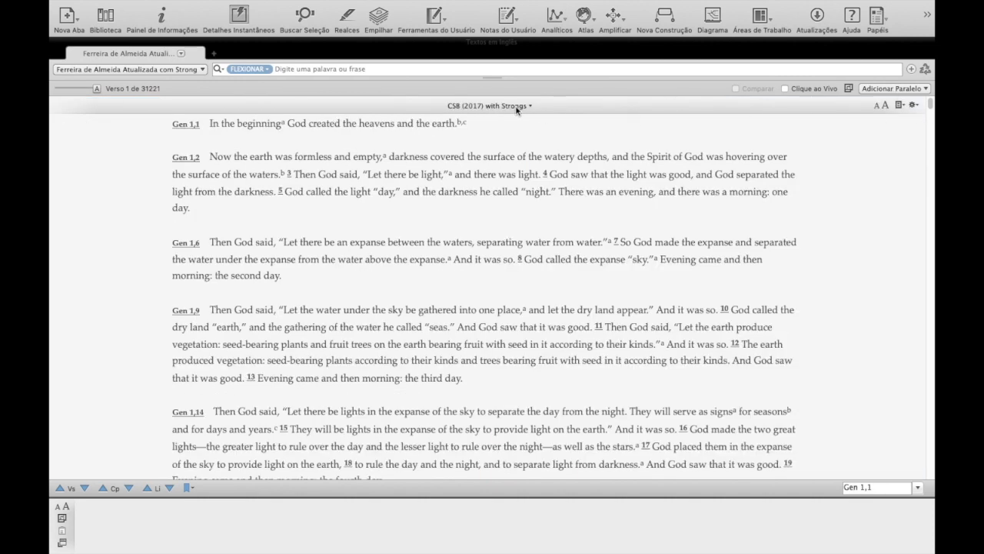
click(878, 89)
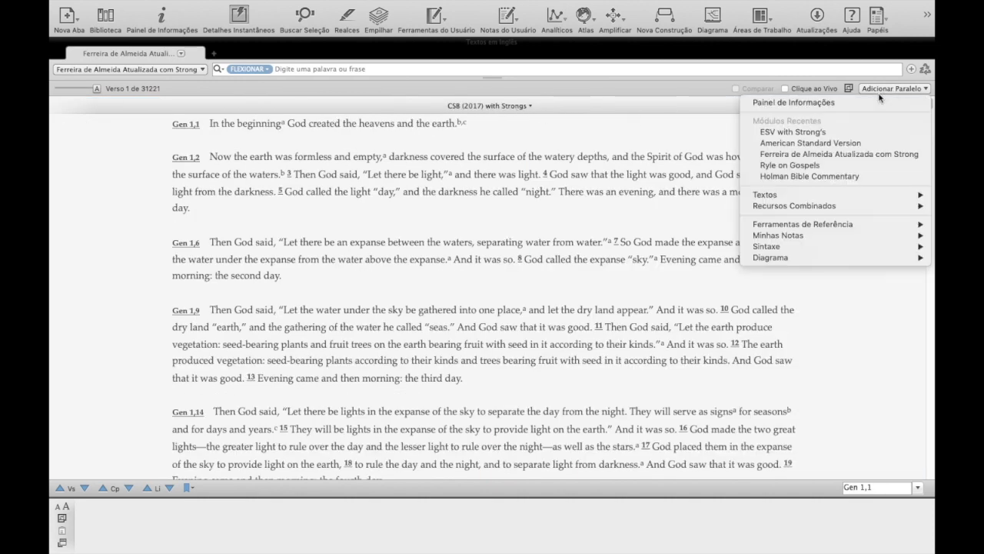
click(841, 133)
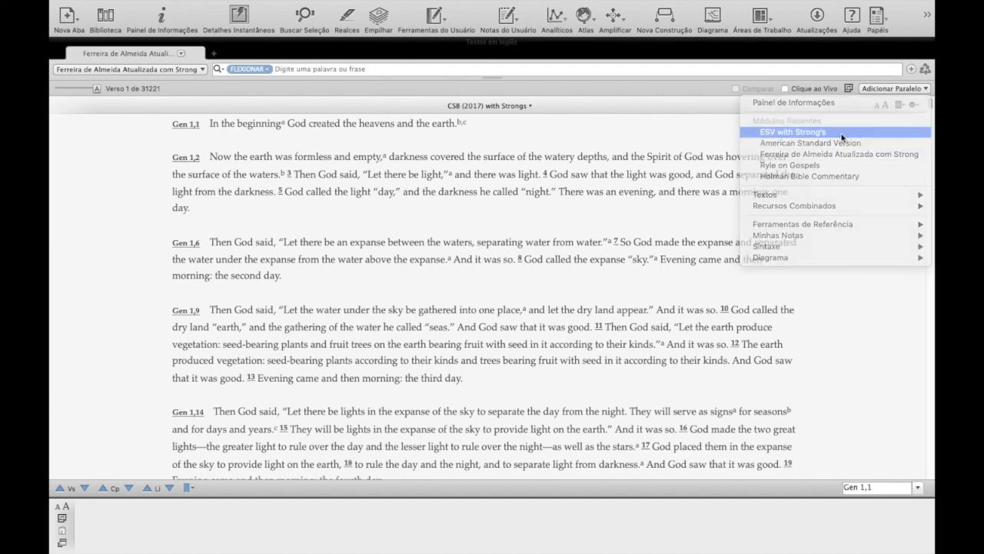
click(913, 89)
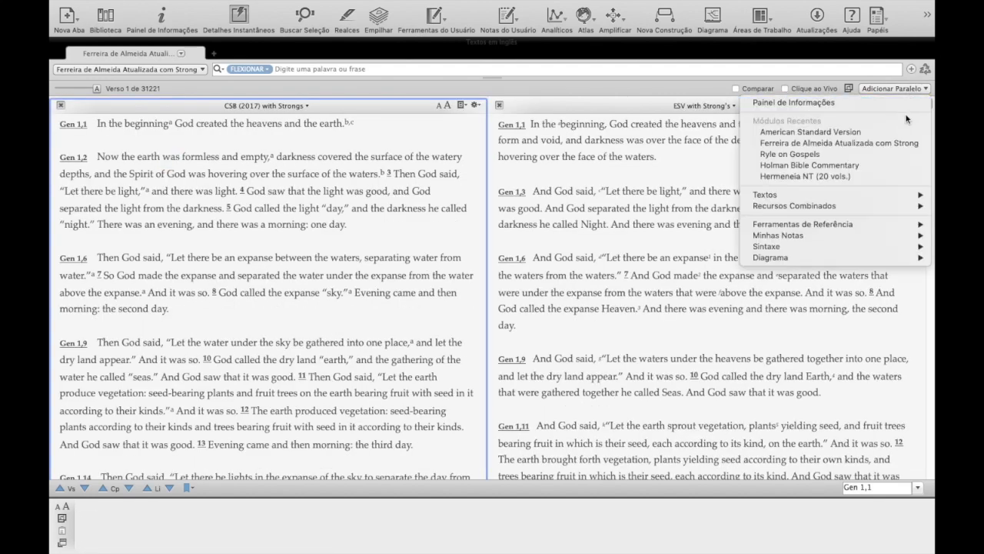
click(882, 140)
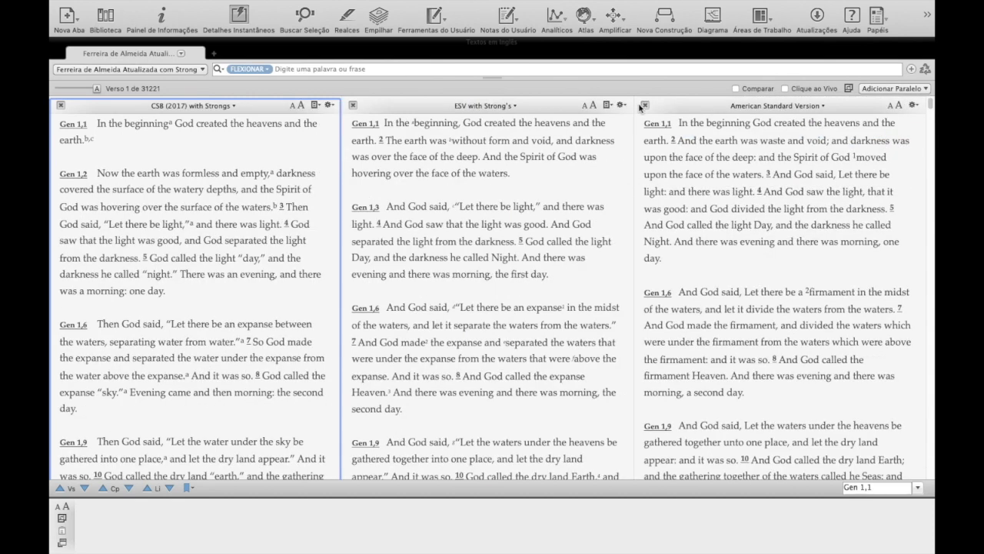
Step: Widen the American Standard Version pane slightly and enlarge the text by two sizes in all three Bible panes
click(633, 135)
drag(632, 134, 609, 141)
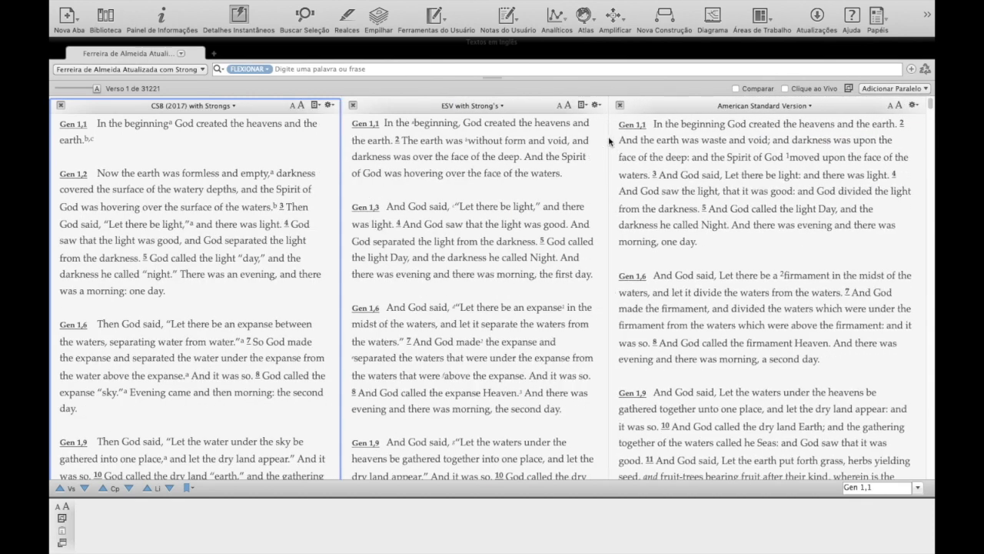
click(302, 105)
click(301, 105)
click(568, 106)
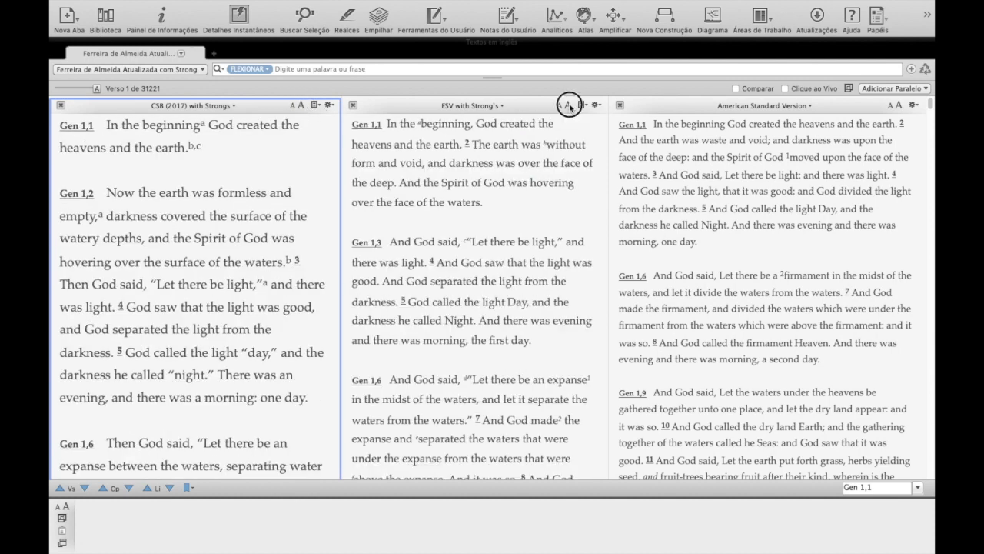
click(568, 105)
click(899, 106)
click(898, 105)
Step: Turn on Comparar to examine the wording differences between the three parallel versions, and turn it off again
click(743, 89)
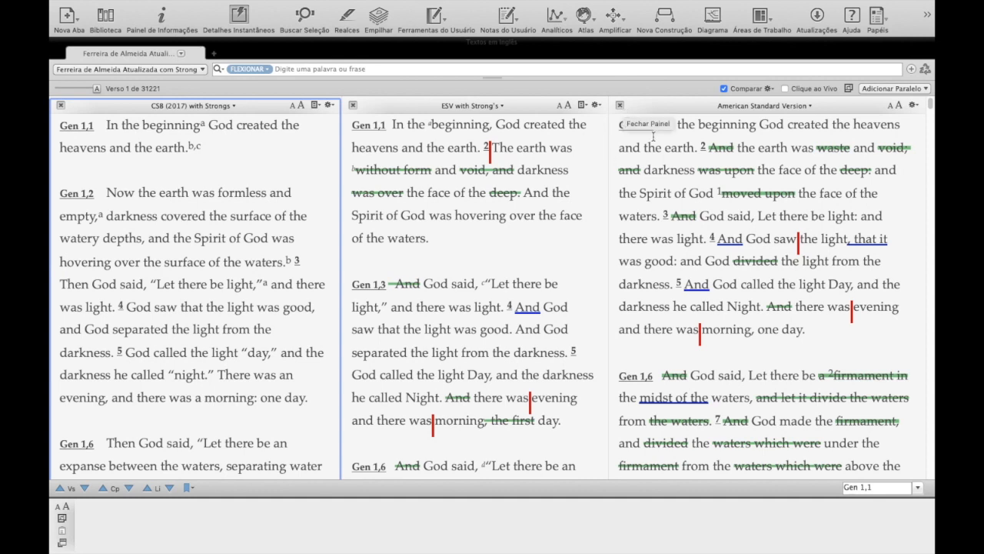
click(658, 177)
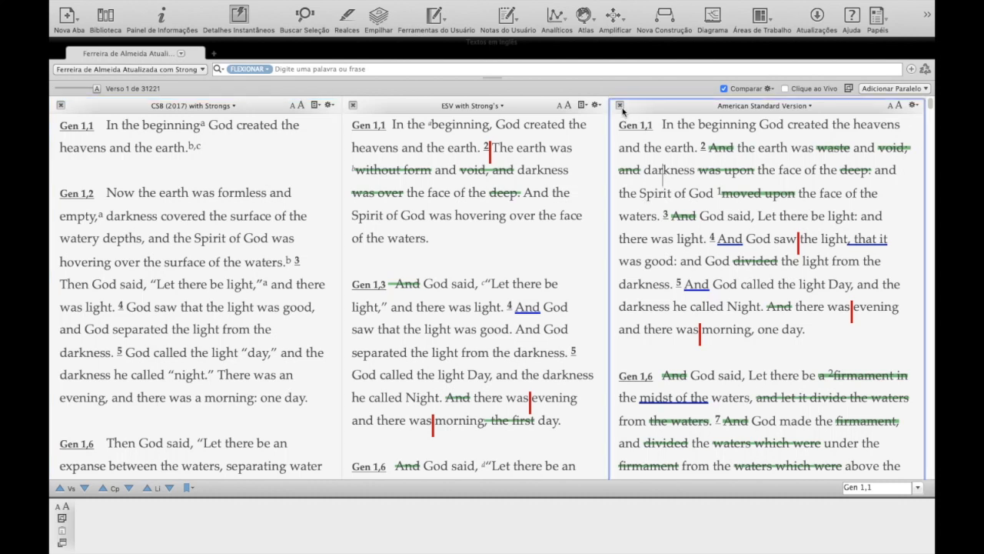
click(724, 89)
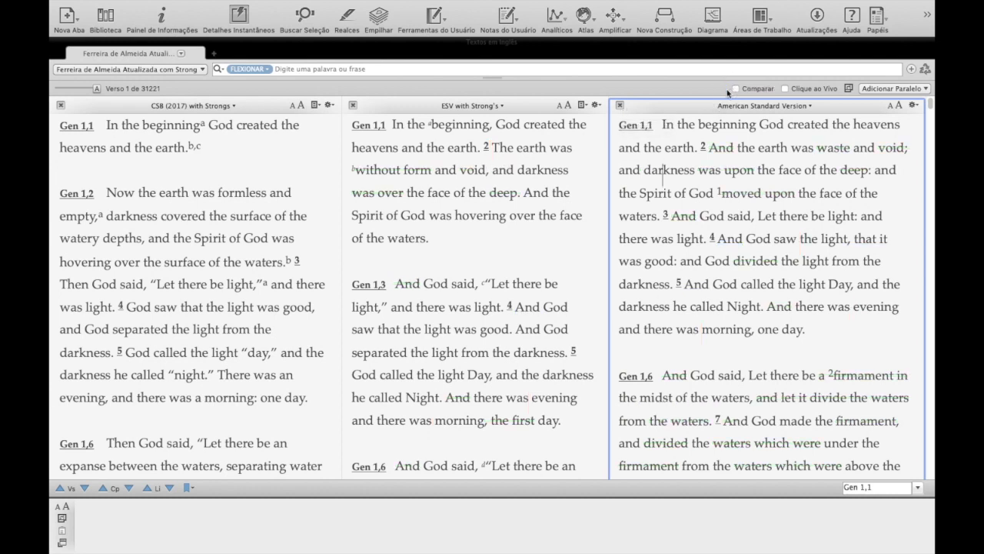
mouse_move(564, 152)
click(130, 6)
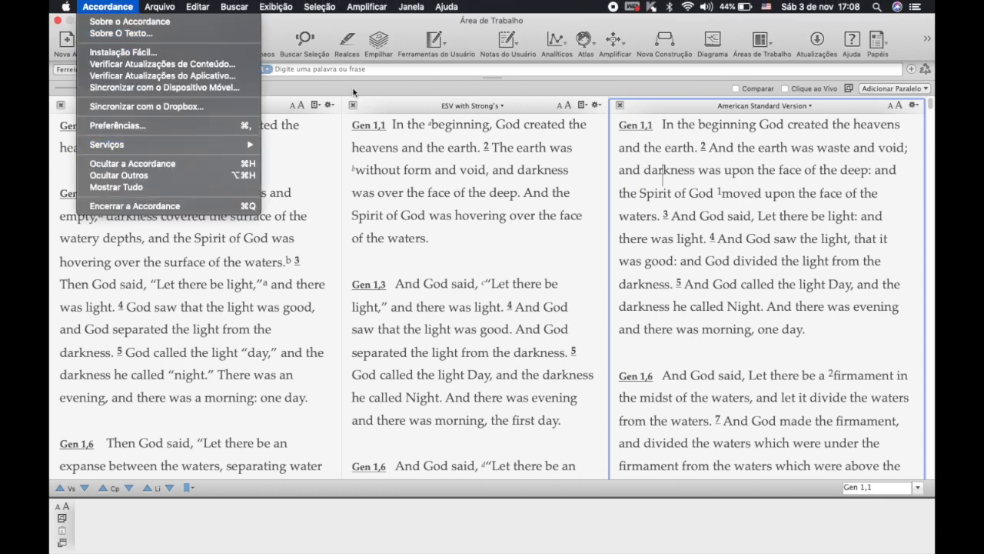
click(409, 116)
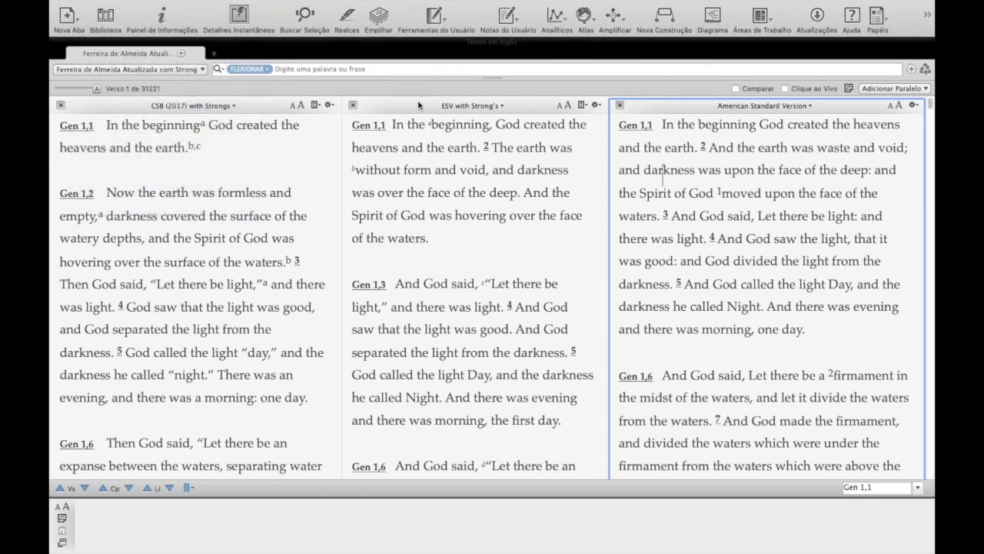
Step: Enable Clique ao Vivo and close the American Standard Version and ESV panes, leaving only the CSB text
click(788, 91)
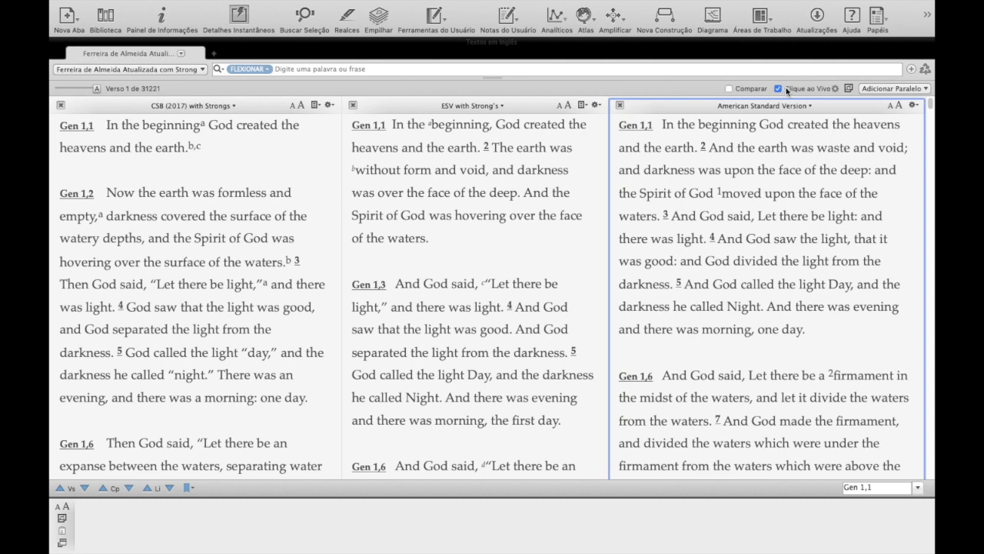
mouse_move(364, 128)
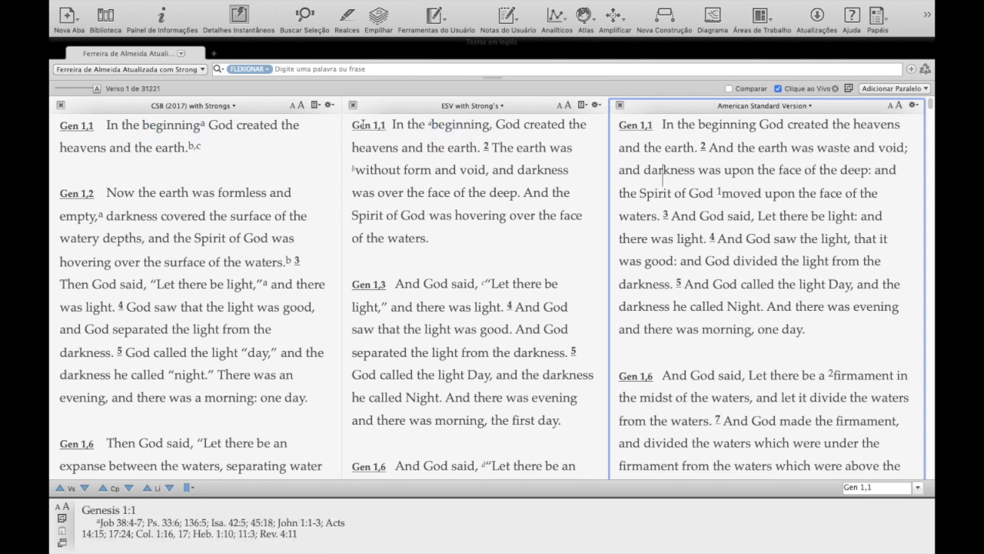
click(619, 104)
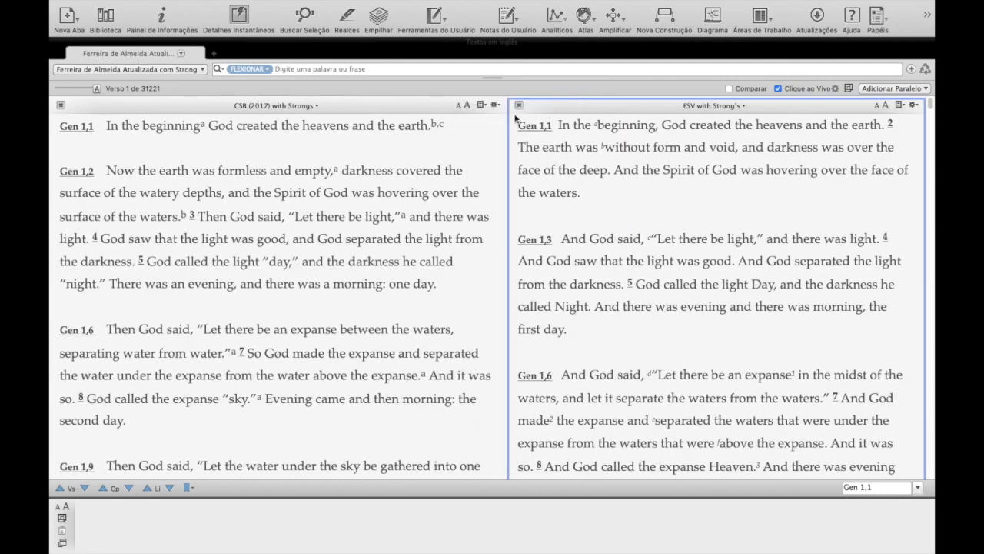
click(522, 104)
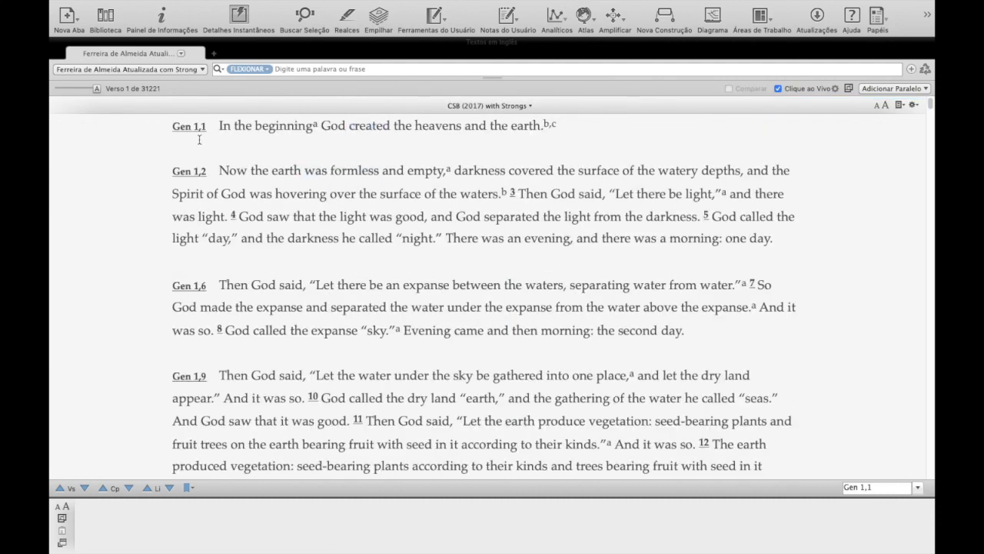
Step: Open Gen 1,1 from the CSB text in a verse browser and look through its renderings in all texts
mouse_move(196, 129)
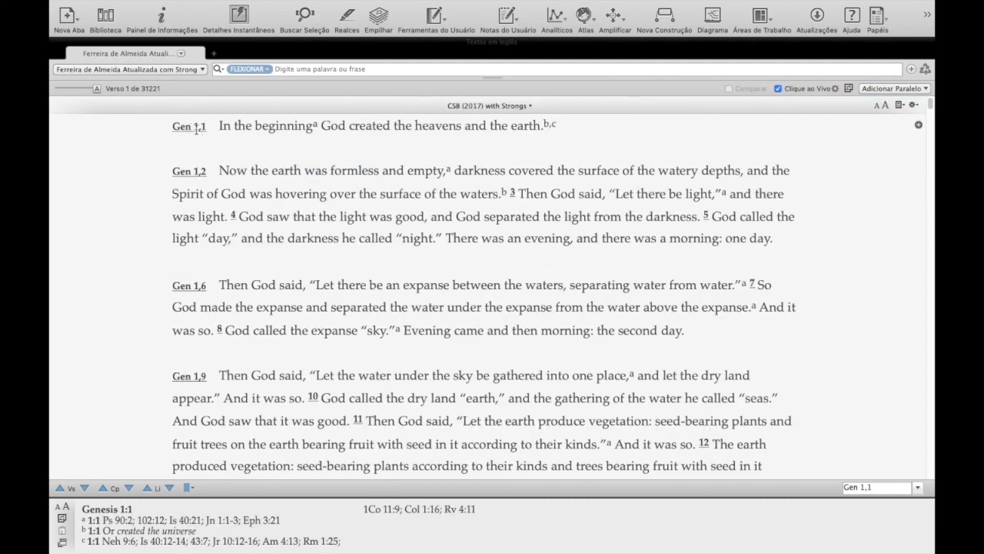
click(196, 129)
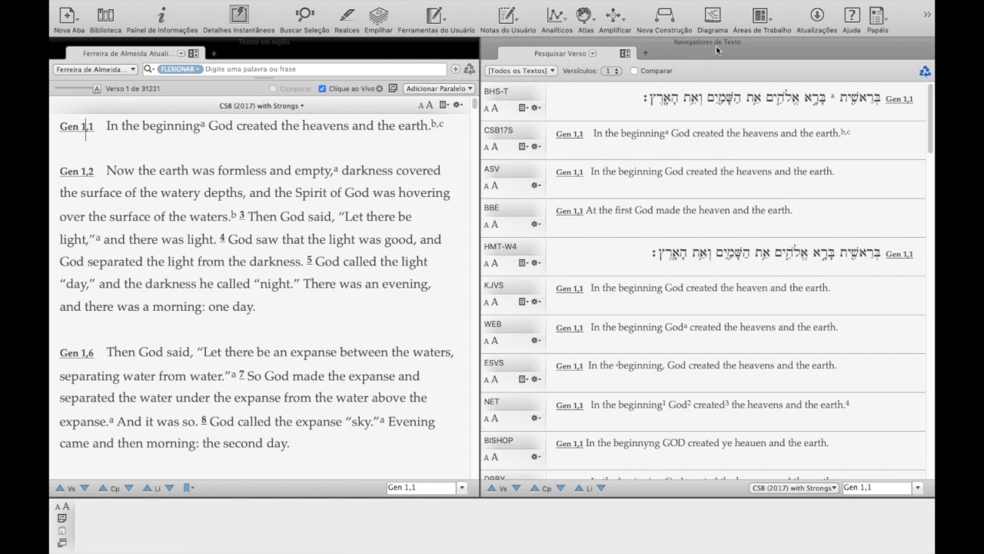
mouse_move(676, 108)
scroll(613, 246, down, 15)
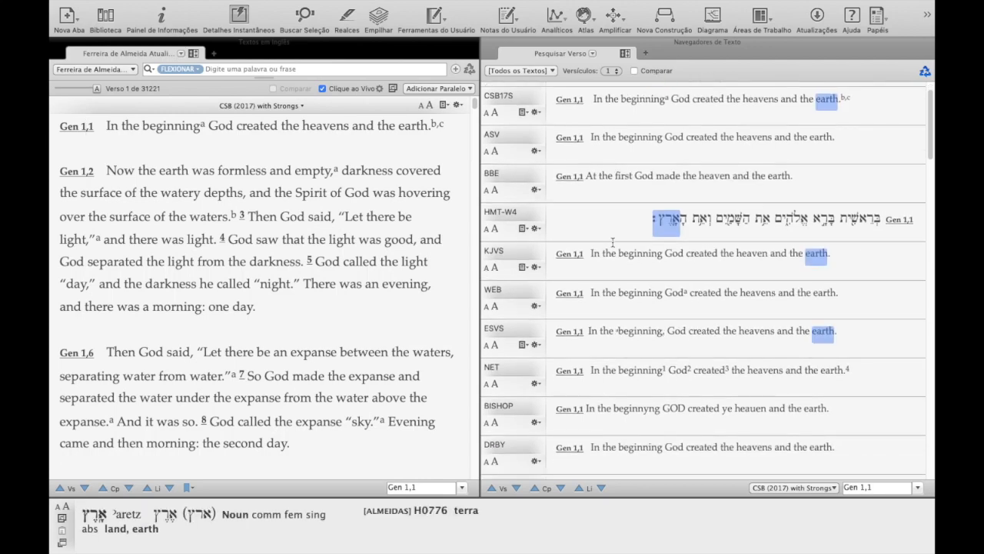
scroll(613, 244, down, 15)
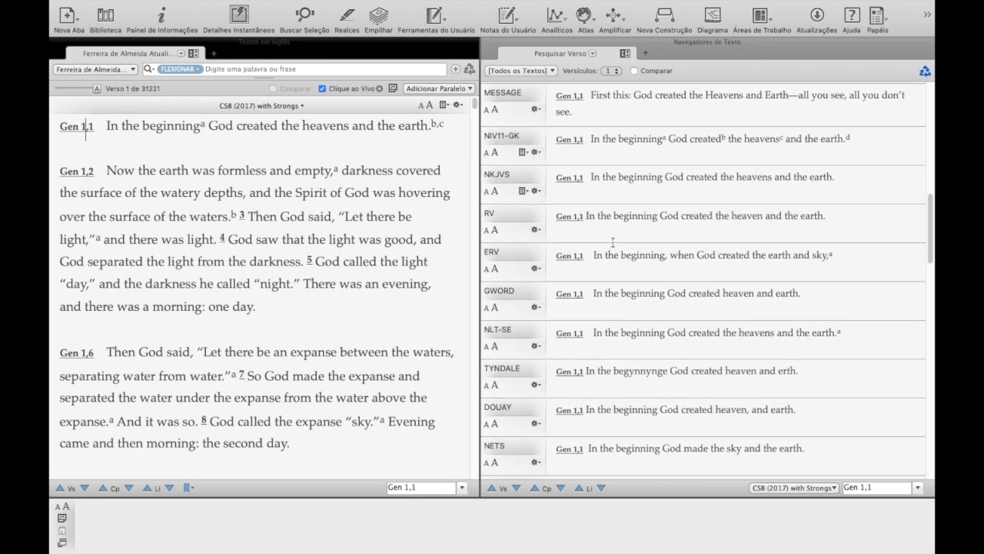
scroll(612, 246, up, 3)
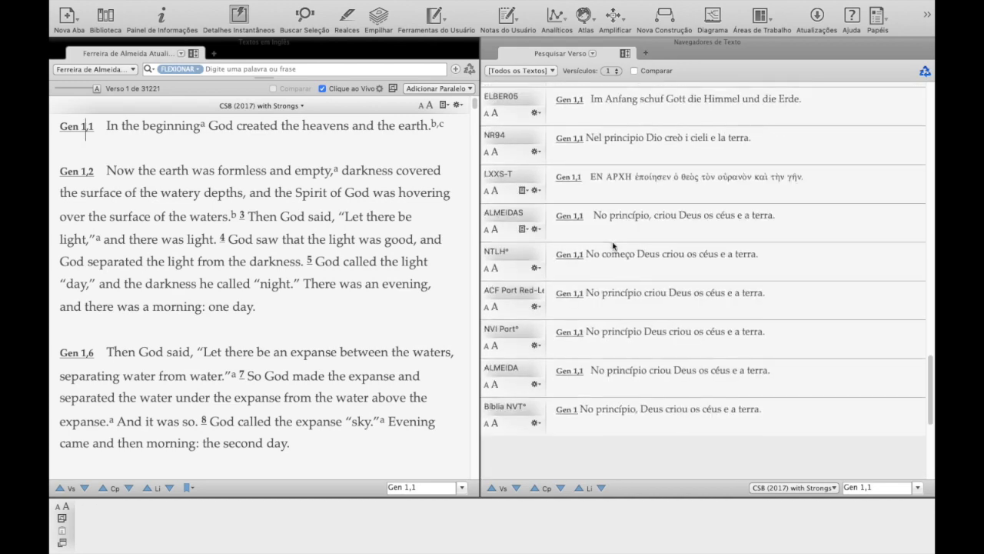
scroll(613, 246, up, 15)
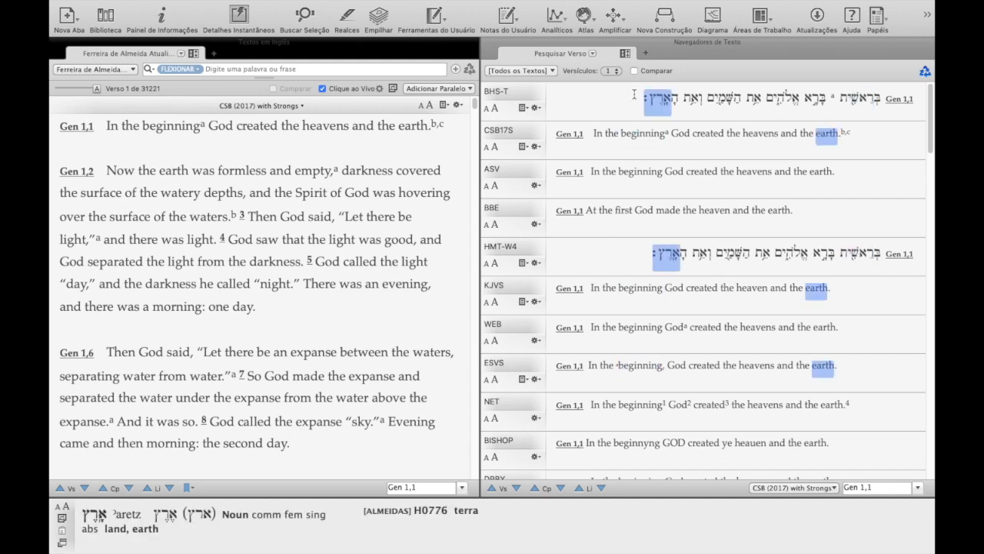
Step: Compare the Gen 1,1 wording across the verse browser's texts and turn the comparison off again
click(633, 70)
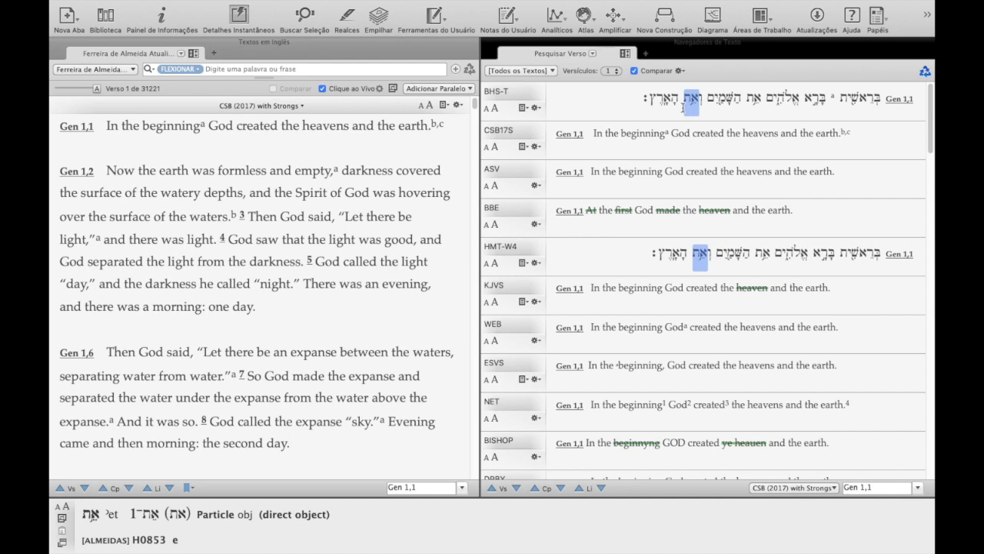
click(634, 71)
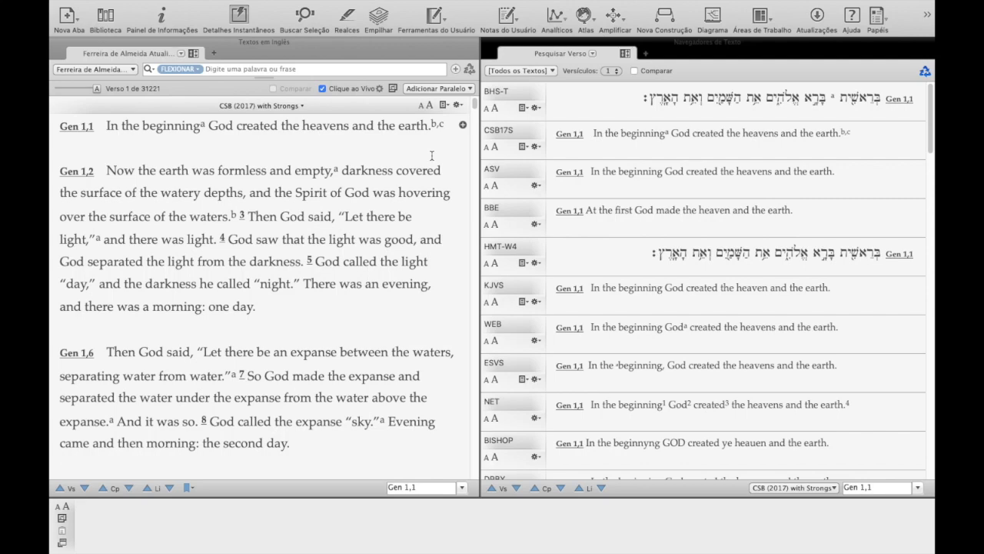
Step: Move through the CSB text to Gen 1,6 and follow the matching verses in the verse browser
scroll(432, 156, down, 3)
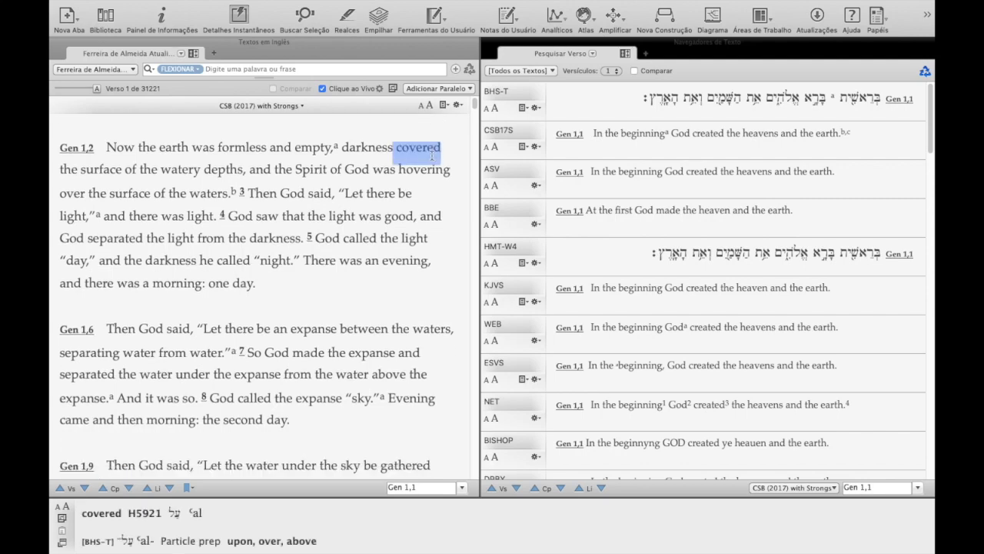
scroll(432, 156, down, 3)
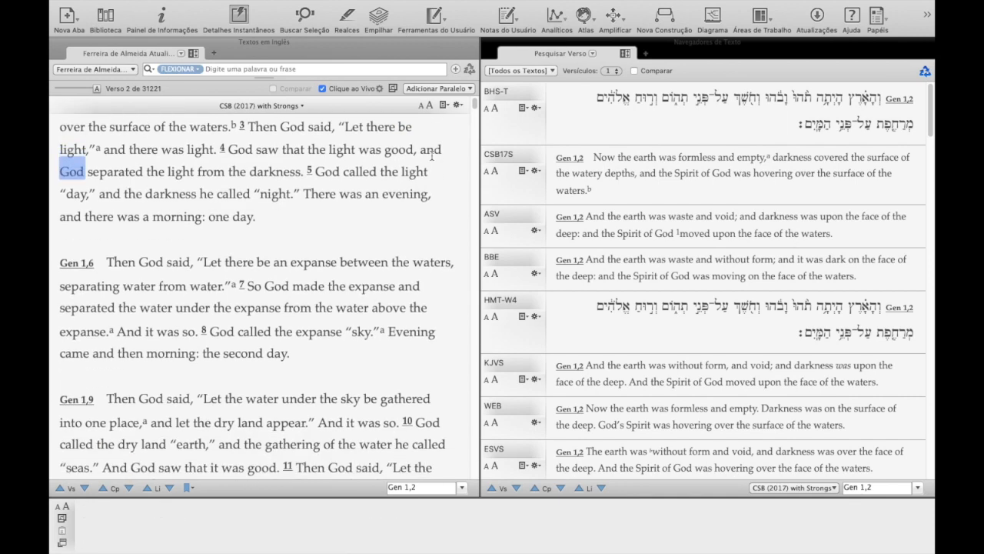
scroll(432, 156, down, 3)
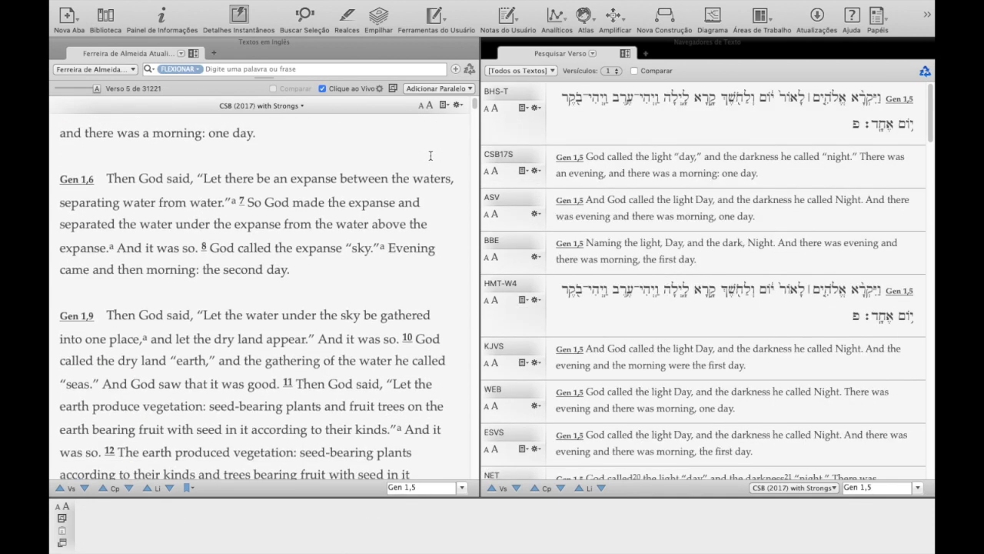
scroll(431, 154, down, 3)
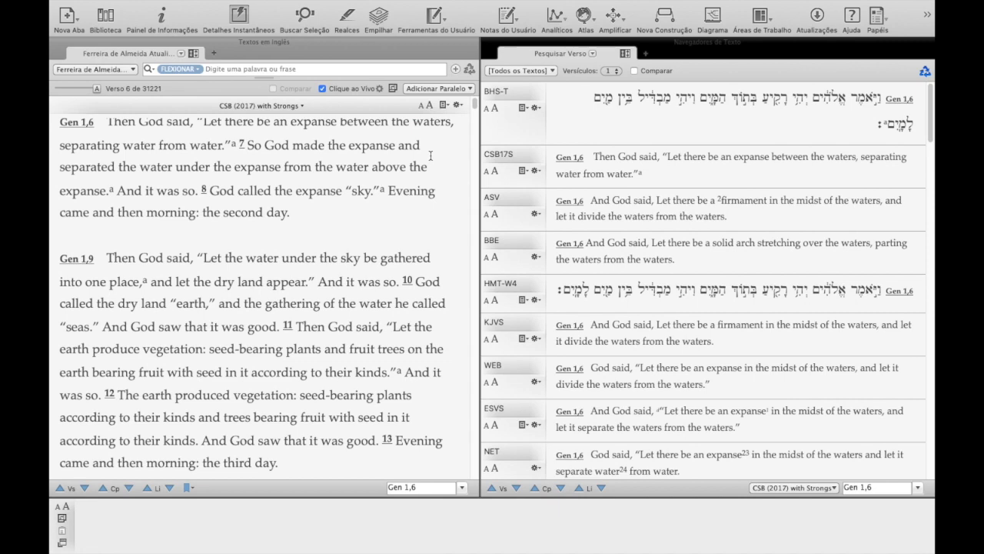
Step: Move the CSB text to Gen 1,8 and enlarge the verse browser's texts, keeping BHS-T at a smaller size
scroll(430, 156, down, 2)
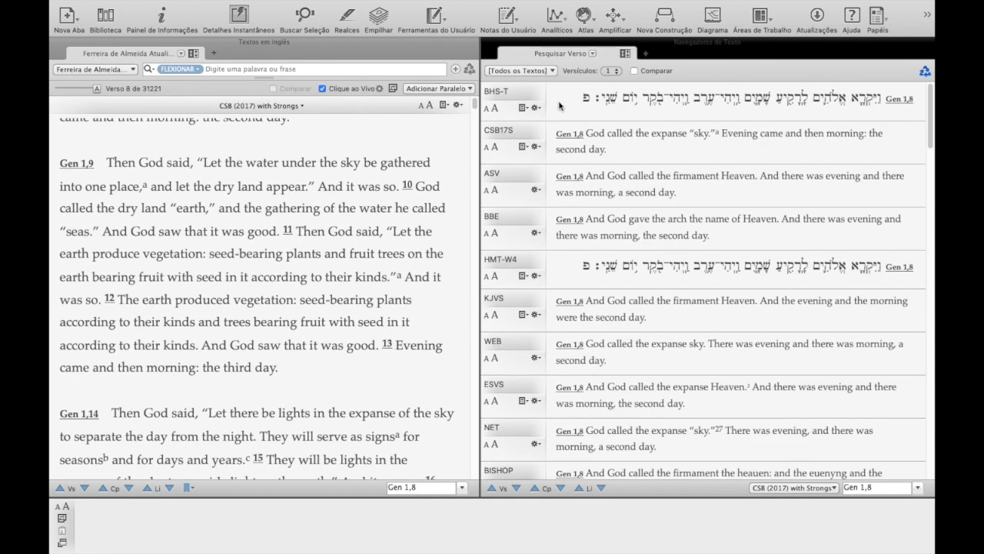
mouse_move(637, 320)
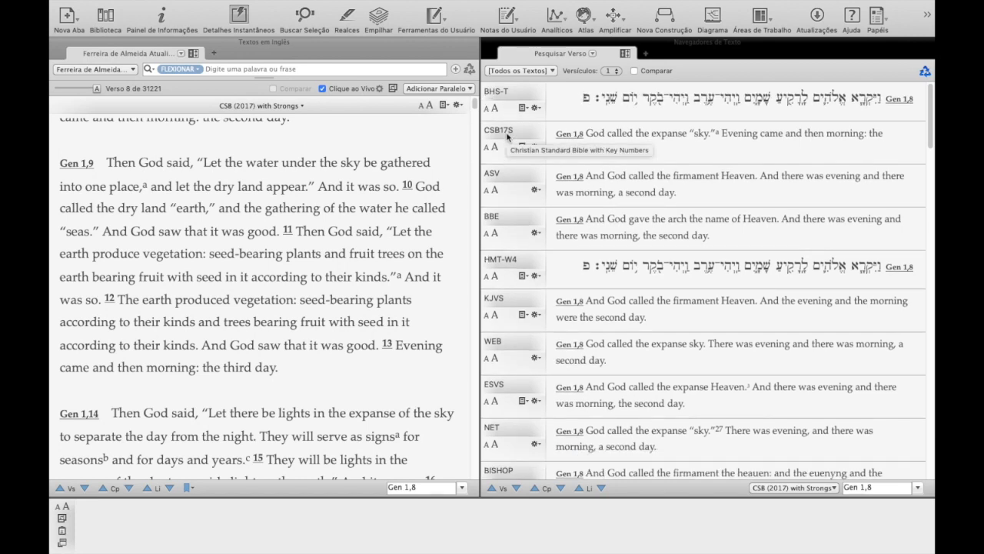
click(495, 109)
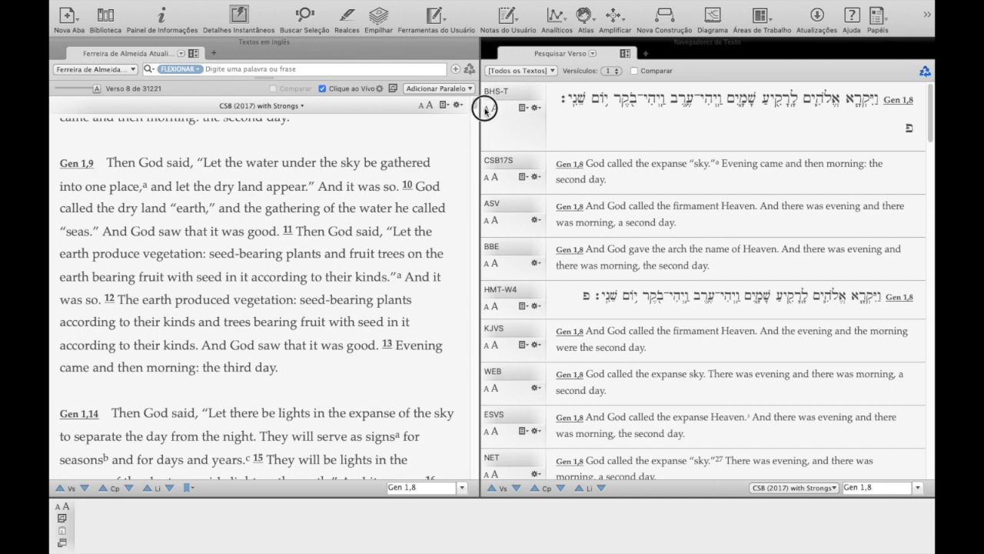
click(485, 110)
click(495, 108)
click(486, 109)
click(494, 109)
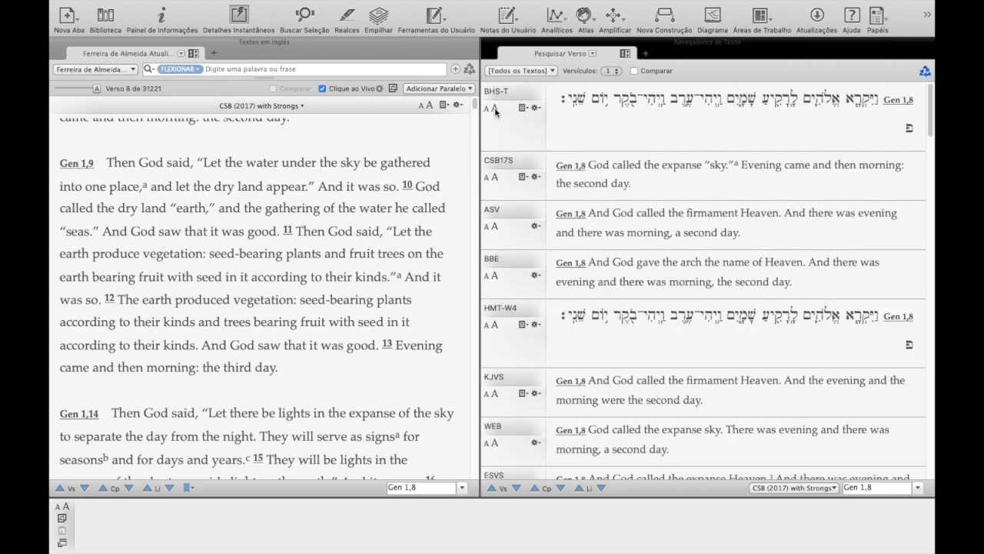
click(494, 109)
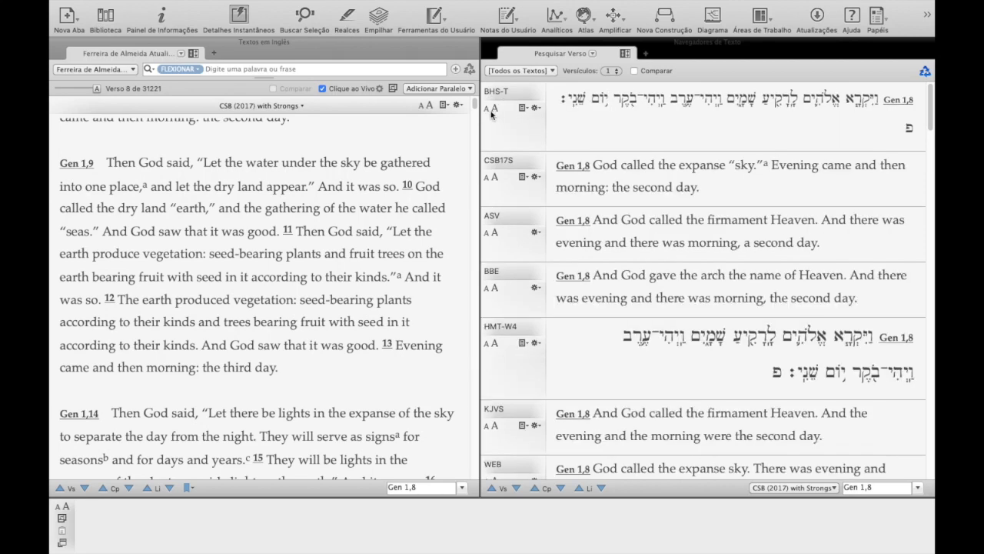
click(487, 109)
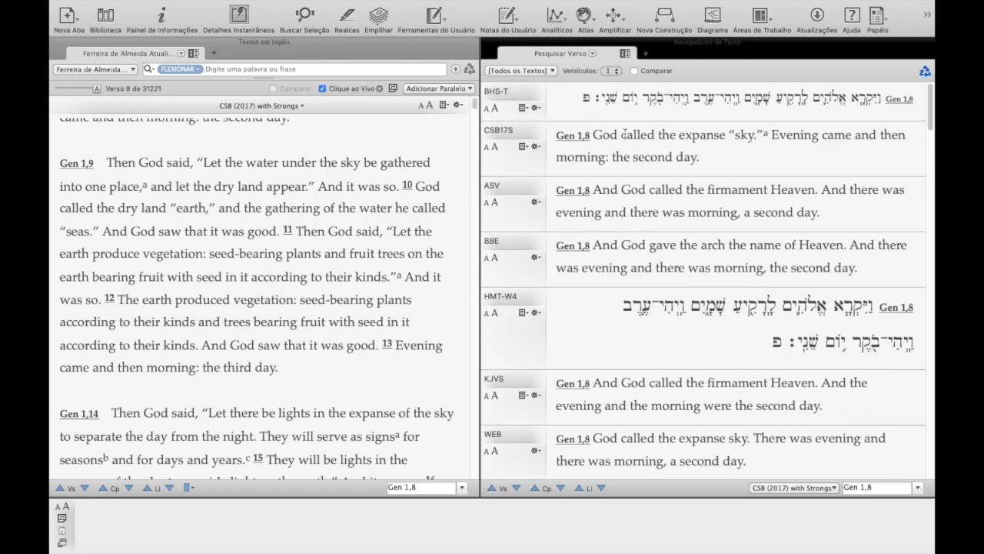
Step: Show 2 verses at a time in the verse browser and return it to 1 verse
mouse_move(591, 95)
click(611, 70)
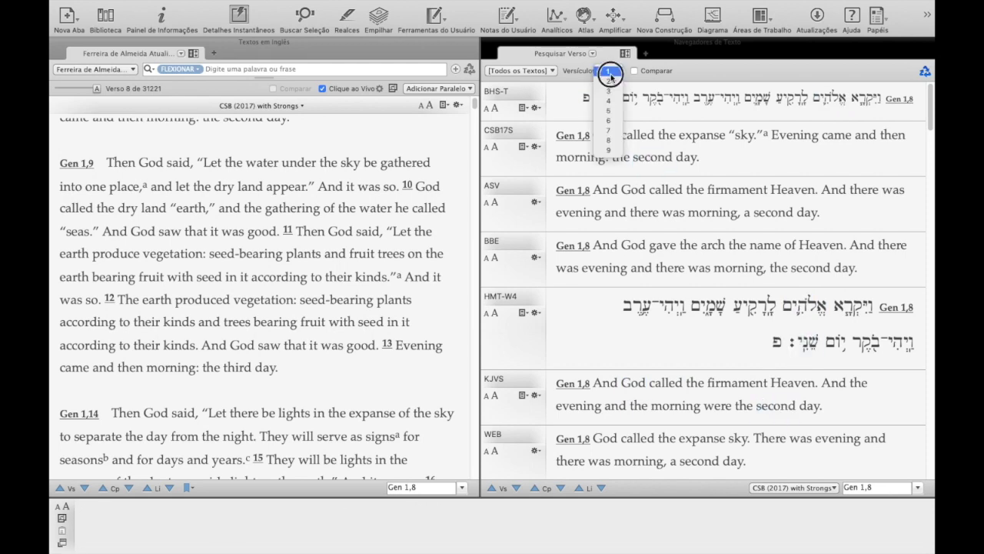
click(612, 83)
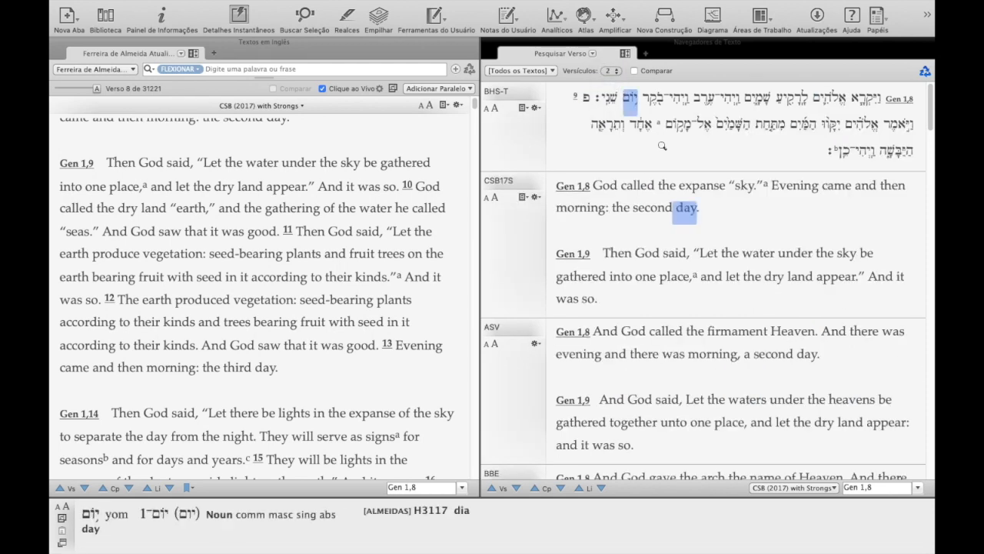
mouse_move(589, 94)
click(611, 70)
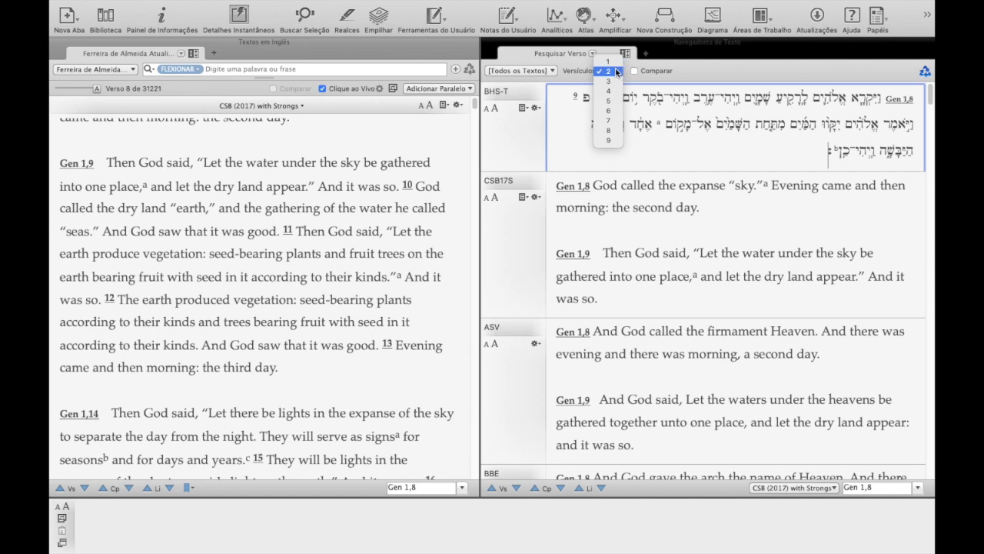
click(613, 64)
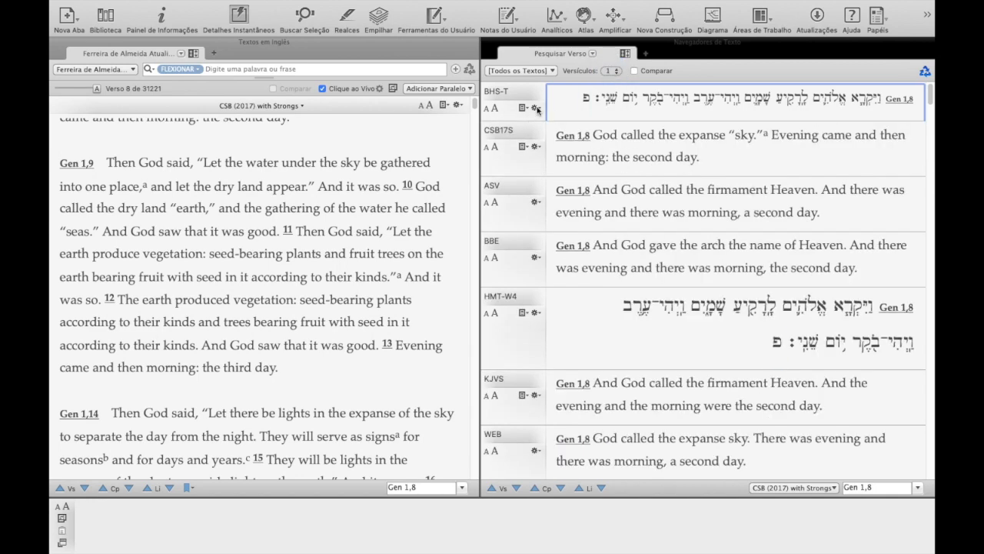
Step: Limit the verse browser to [Textos Hebraico] and take the CSB text to John 4
click(552, 71)
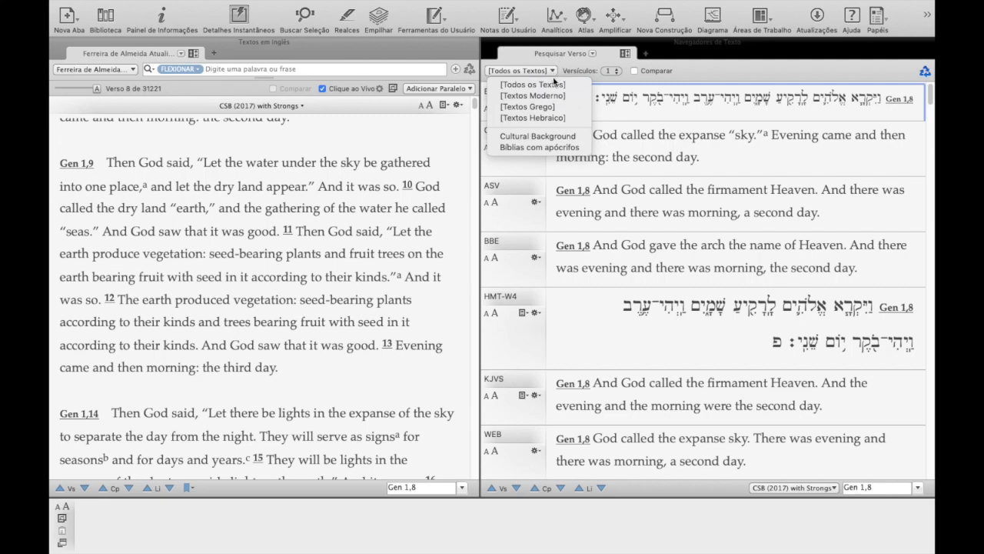
click(558, 119)
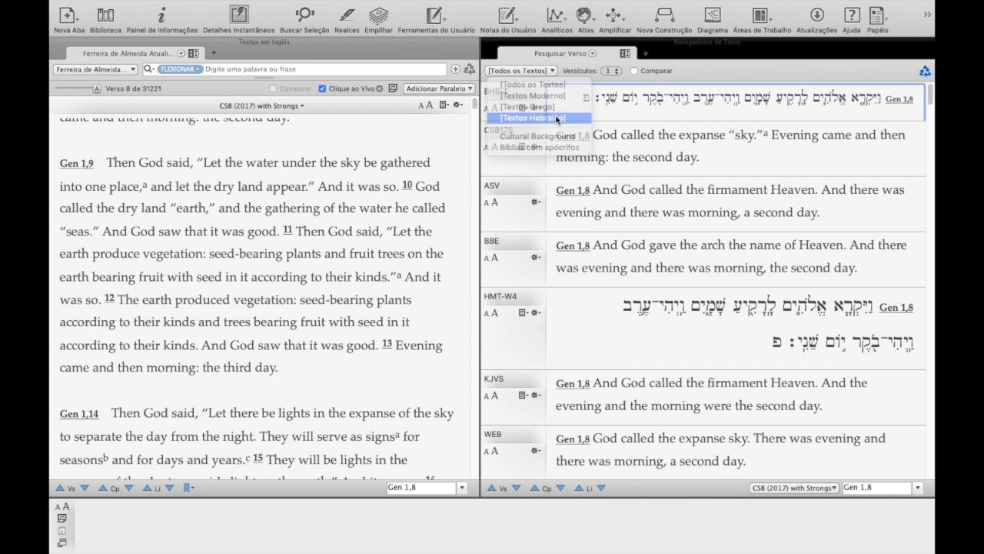
click(426, 485)
triple_click(426, 485)
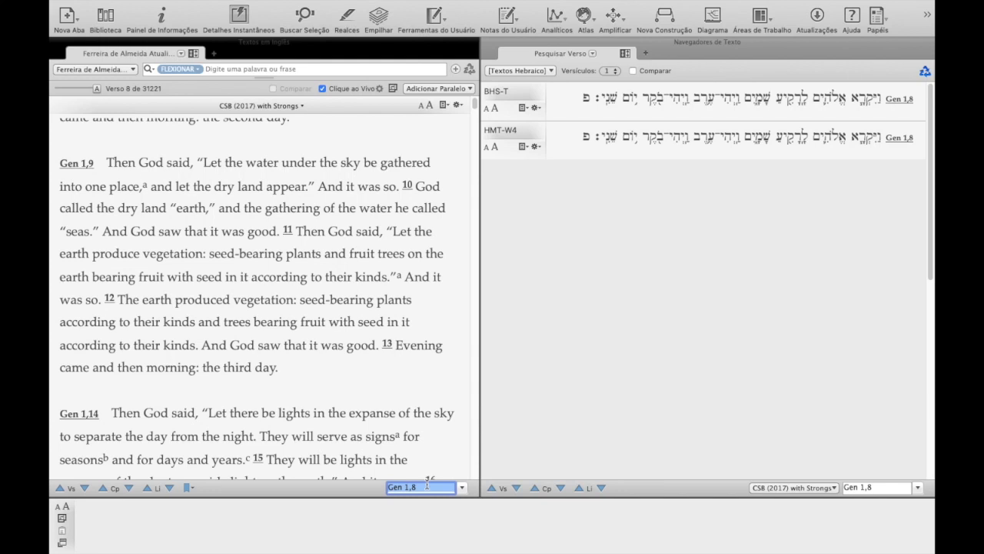
text(L)
key(BackSpace)
text(H)
text(John 4)
key(Return)
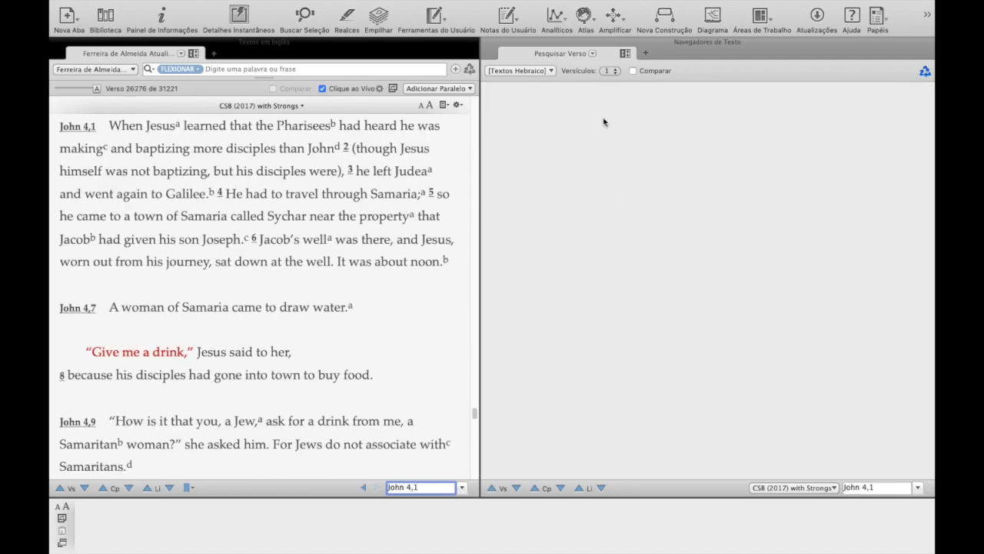
Step: Switch the verse browser to [Textos Grego] and look through the Greek versions of John 4,1
click(545, 71)
click(547, 106)
scroll(633, 227, down, 15)
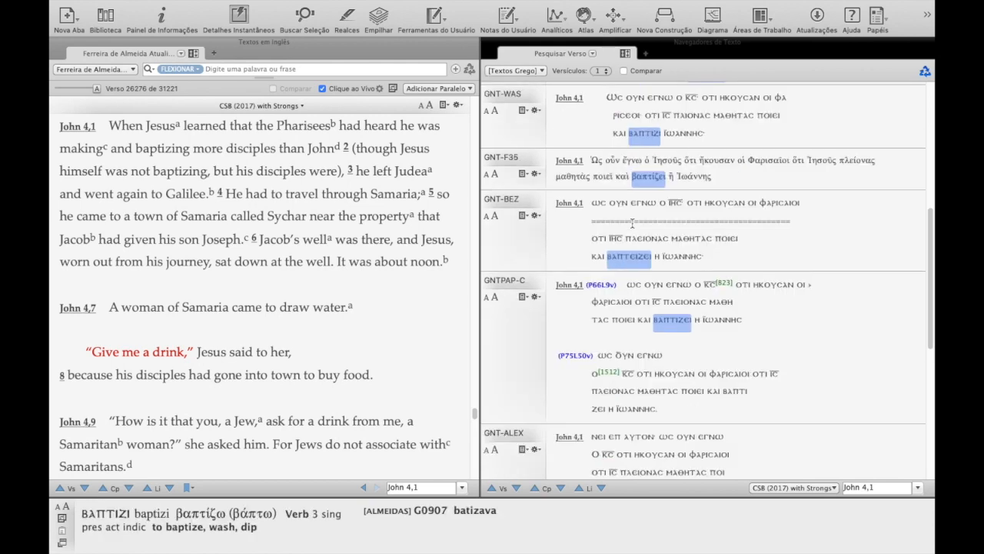
scroll(632, 227, up, 15)
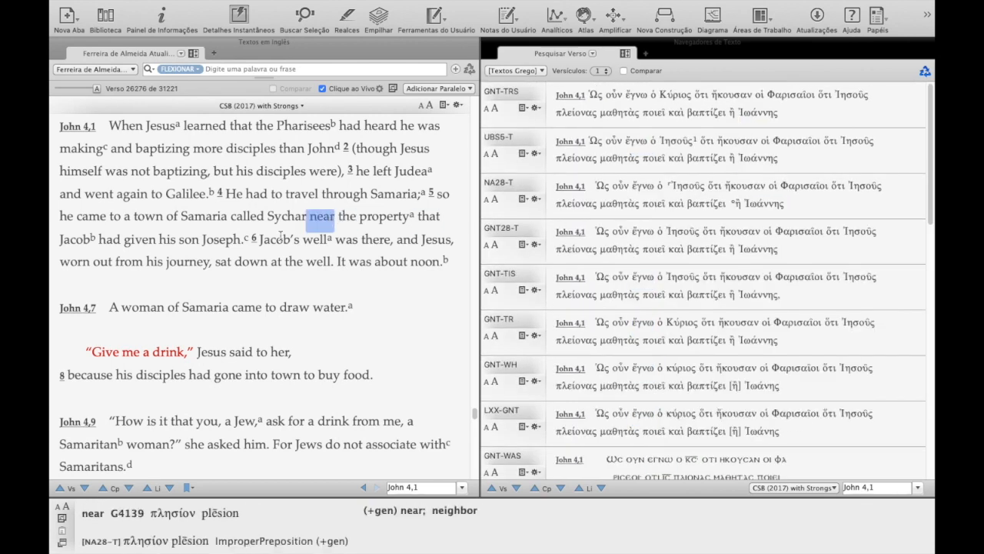
mouse_move(253, 269)
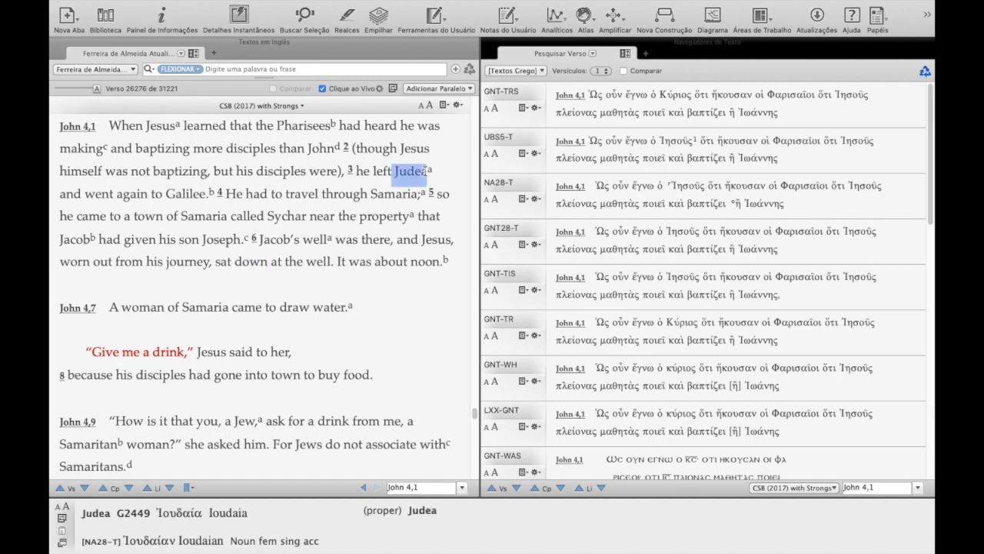
Step: Review the text groups offered in the verse browser, including Bíblias com apócrifos, and close the verse browser
click(529, 72)
click(528, 71)
click(529, 70)
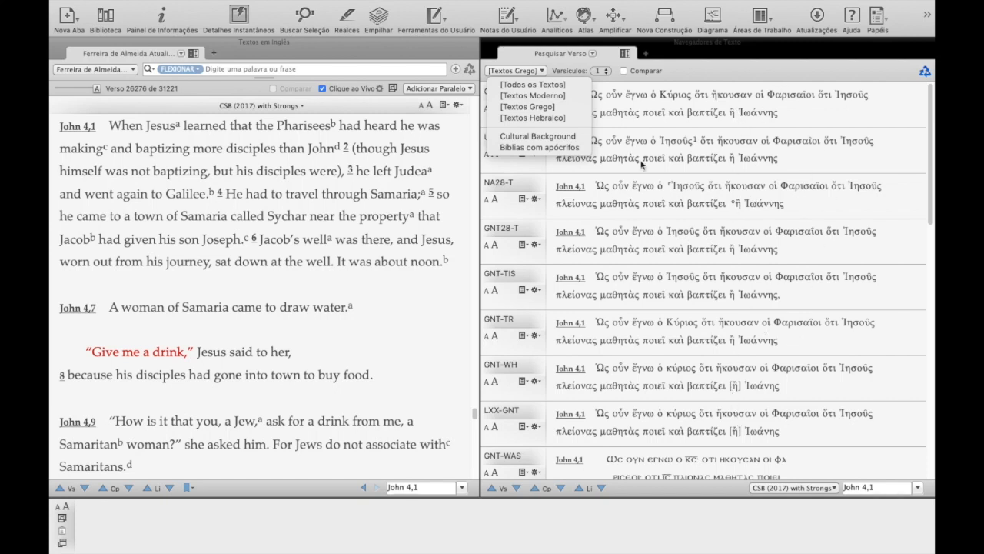
click(532, 72)
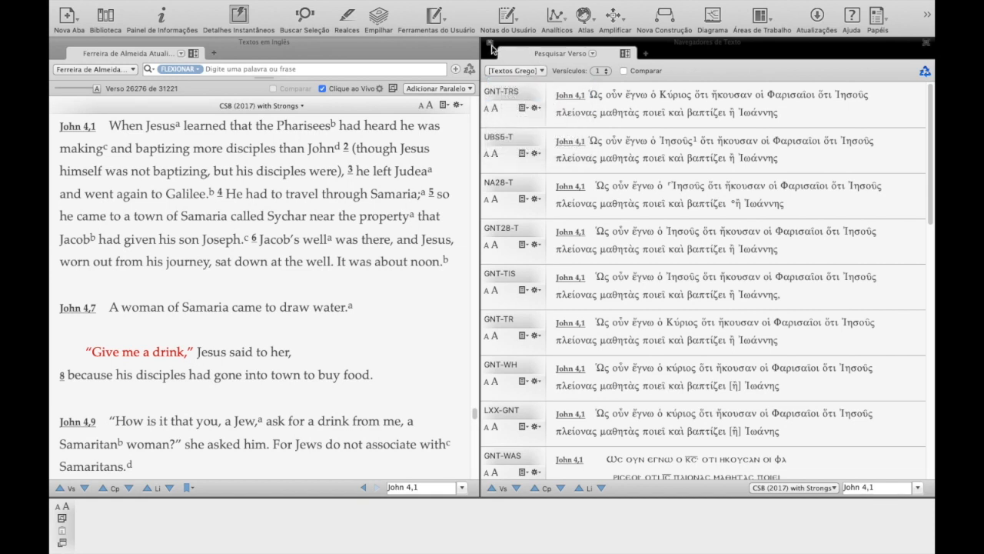
click(524, 71)
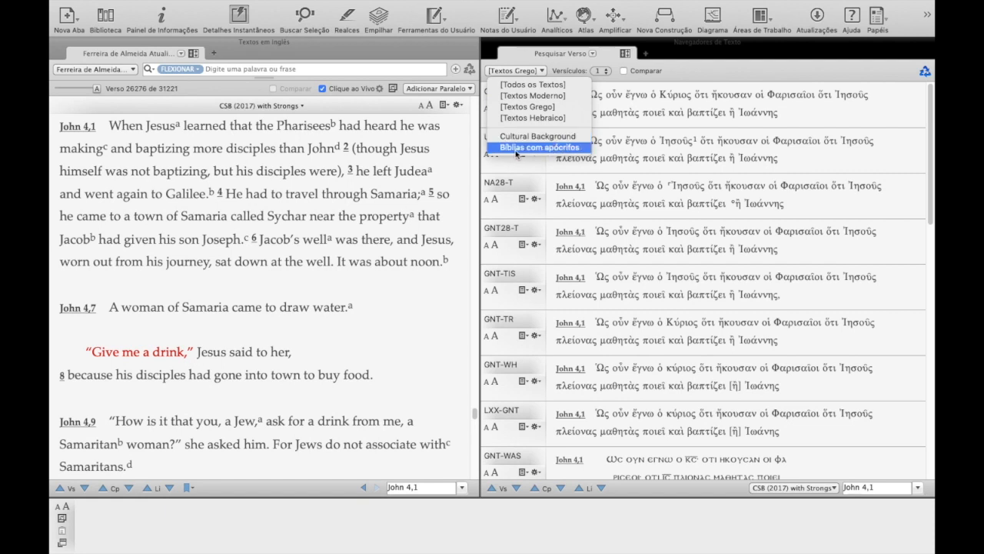
click(494, 50)
click(494, 50)
Step: Open the library and look through the installed texts
click(106, 17)
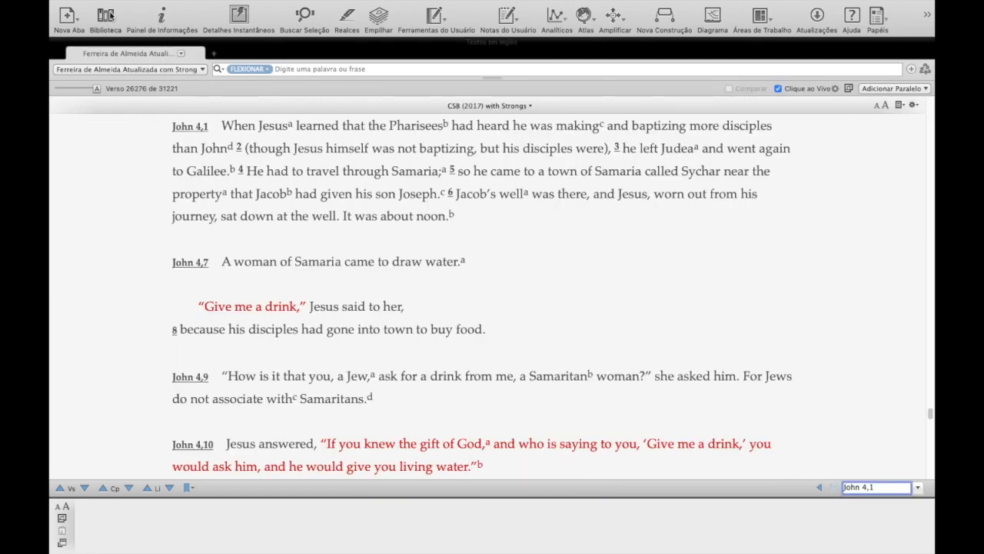
scroll(104, 426, down, 2)
scroll(104, 427, down, 5)
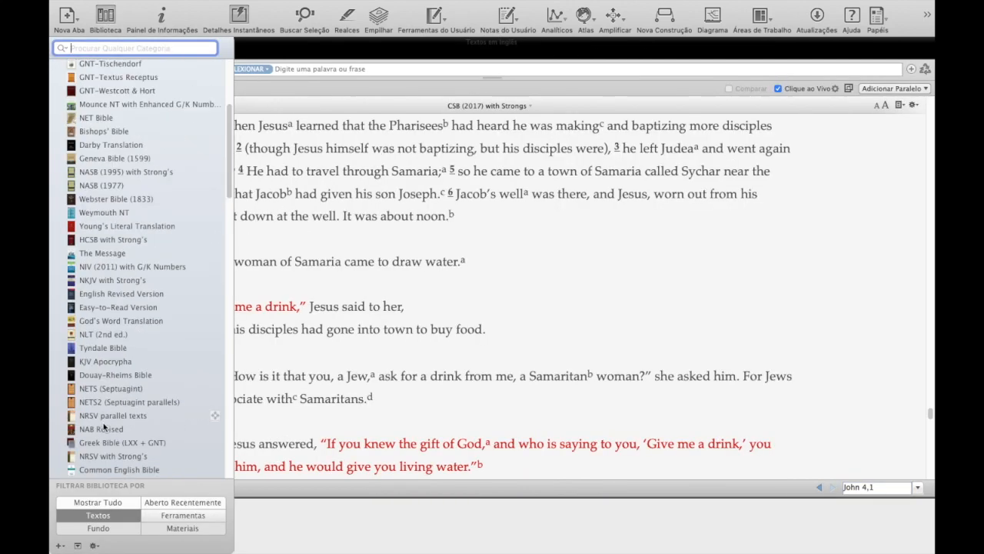
scroll(103, 427, up, 5)
scroll(104, 427, down, 1)
scroll(103, 427, down, 5)
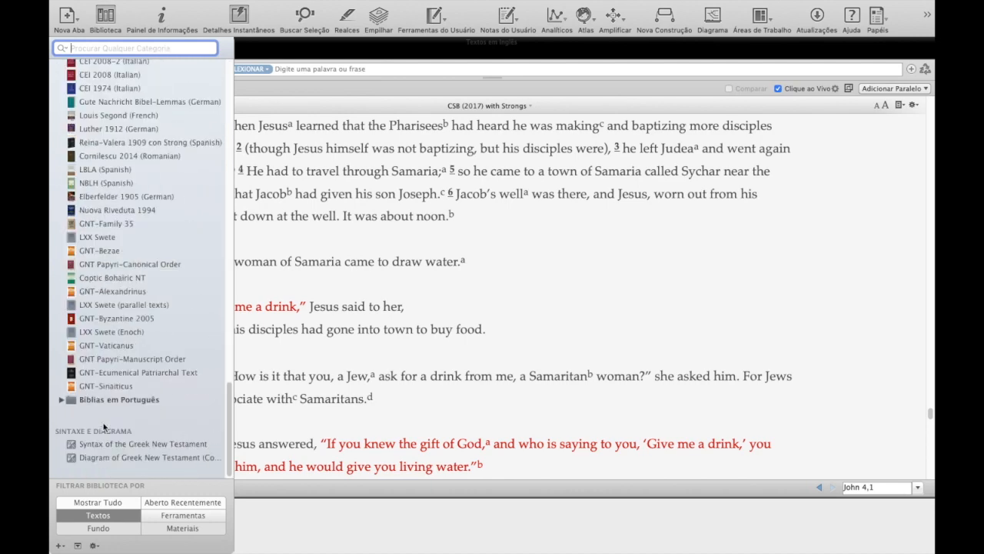
scroll(104, 427, up, 6)
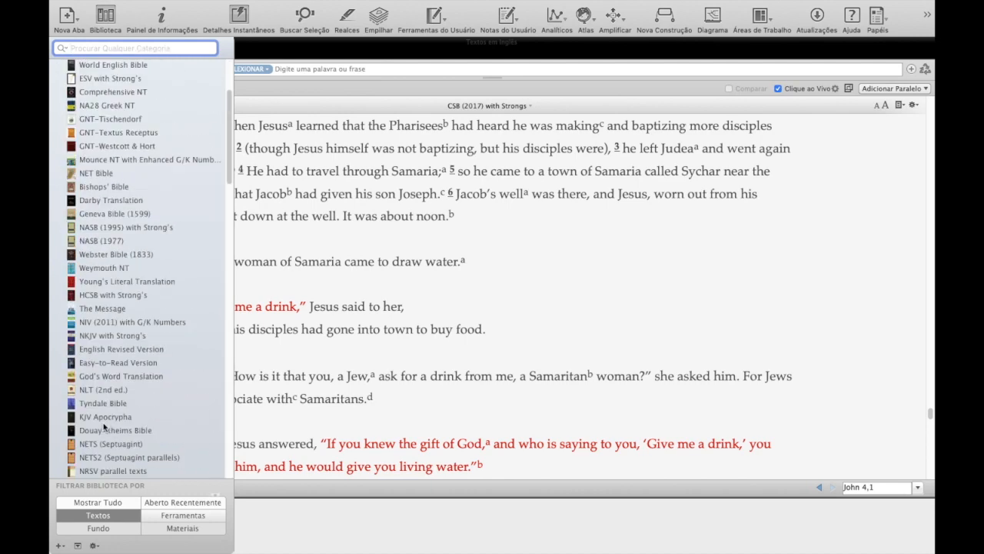
Step: Filter the library to Materiais and remove the Bíblias com apócrifos group from Meus Grupos
click(196, 518)
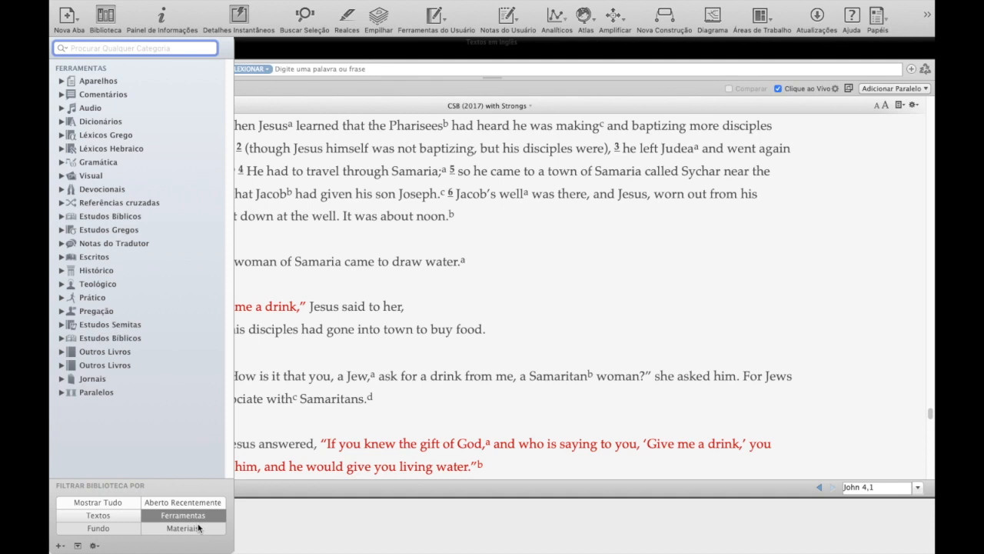
click(200, 529)
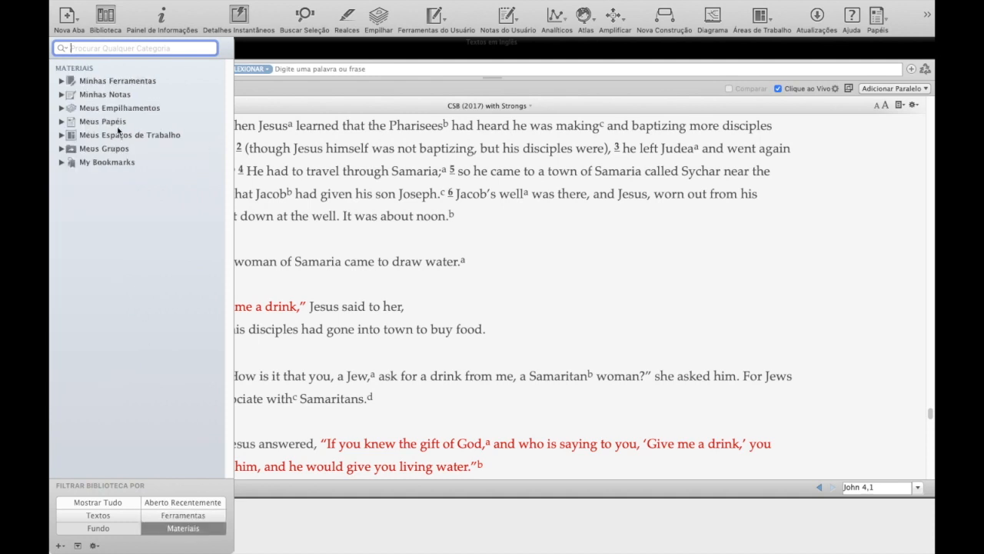
click(61, 149)
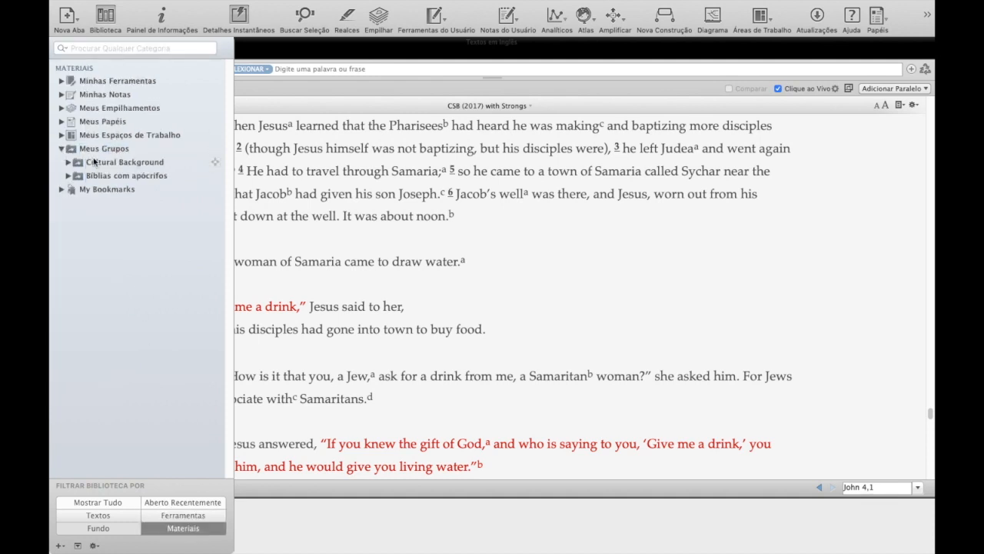
click(91, 175)
click(89, 177)
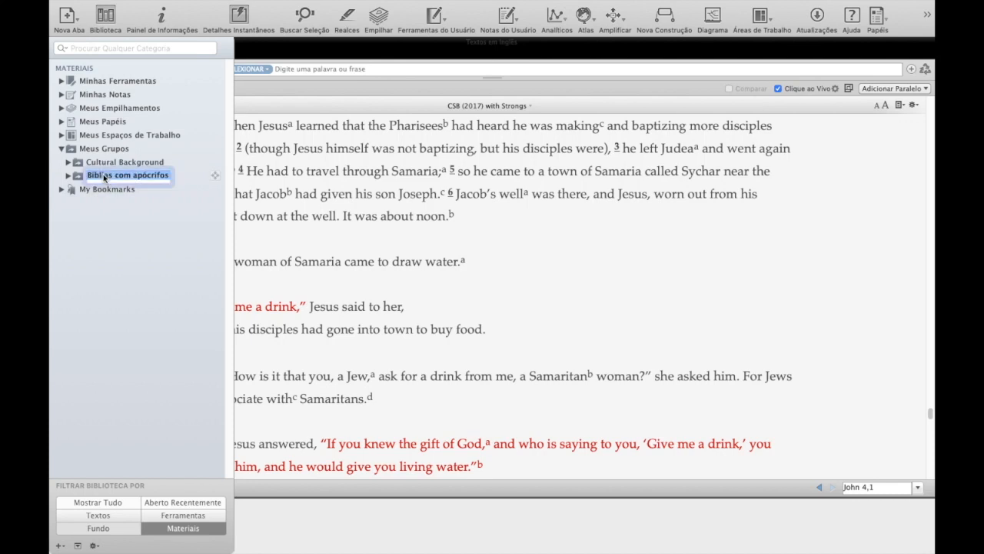
right_click(89, 179)
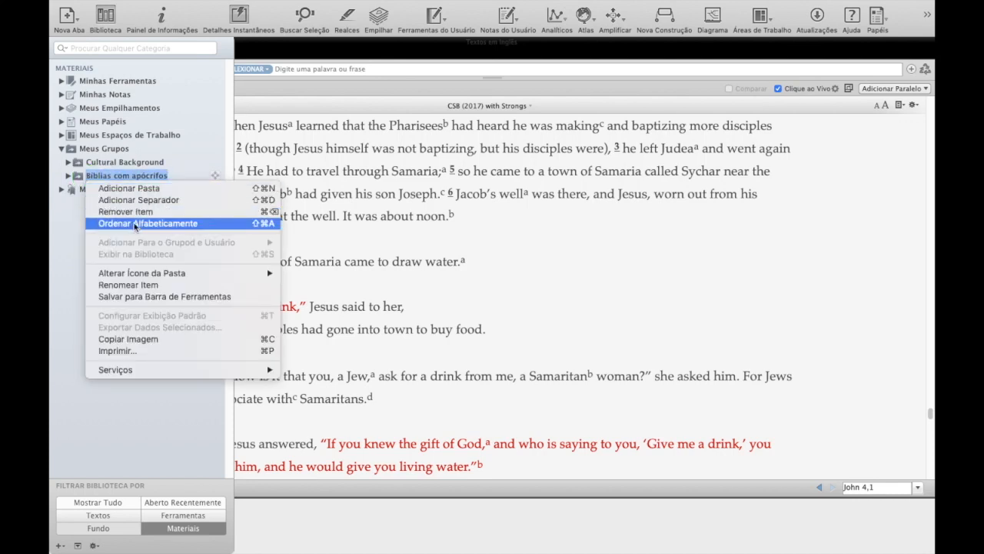
click(139, 214)
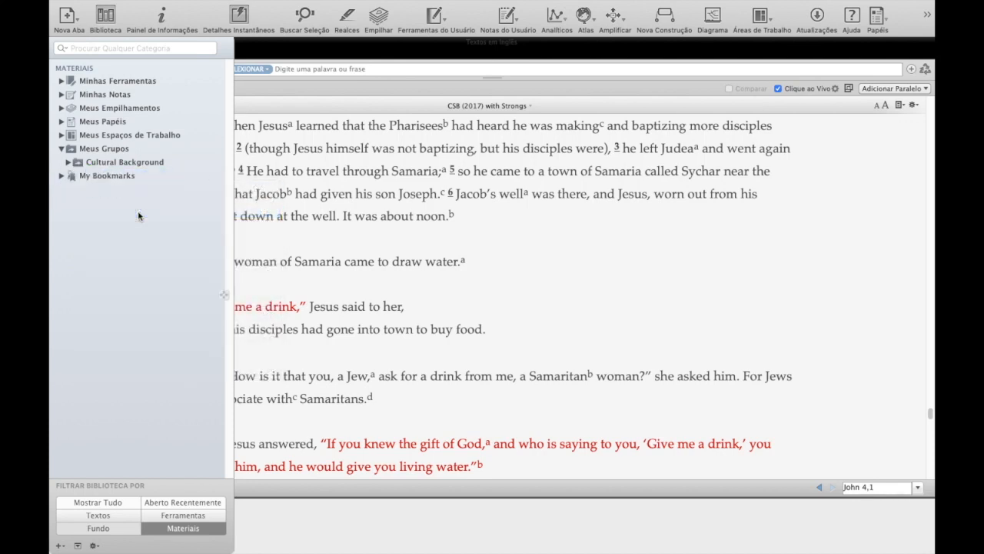
Step: Add a folder named "Biblias favoritas" to Meus Grupos
right_click(100, 152)
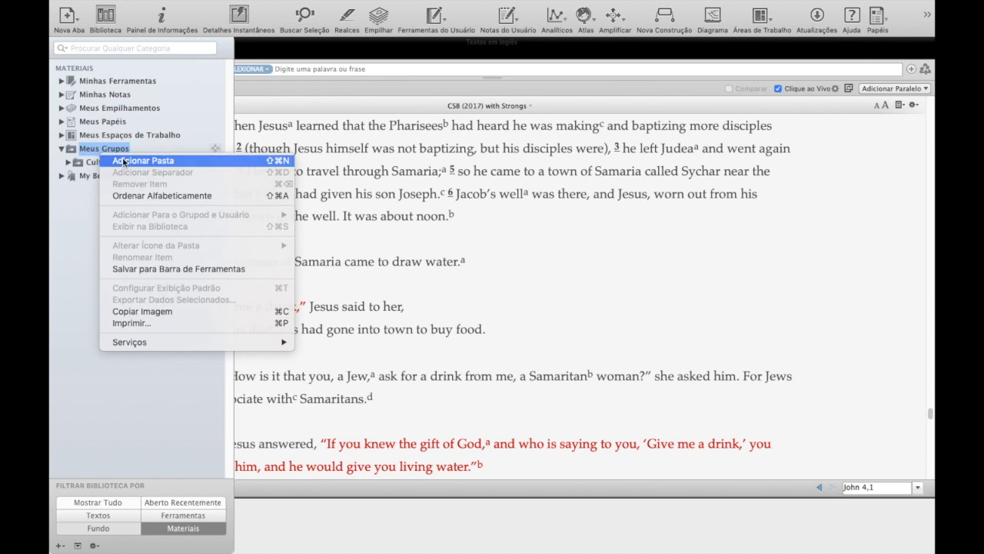
click(123, 160)
text(Biblias favoritas)
key(Return)
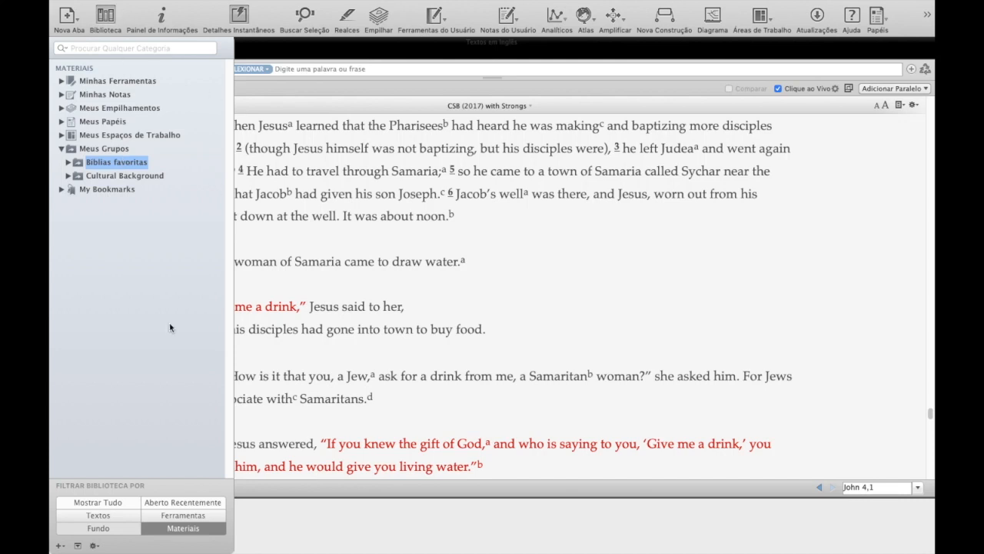
Step: Filter the library to Textos and remove the Textos gregos preferidos folder, keeping its texts in the list
click(121, 516)
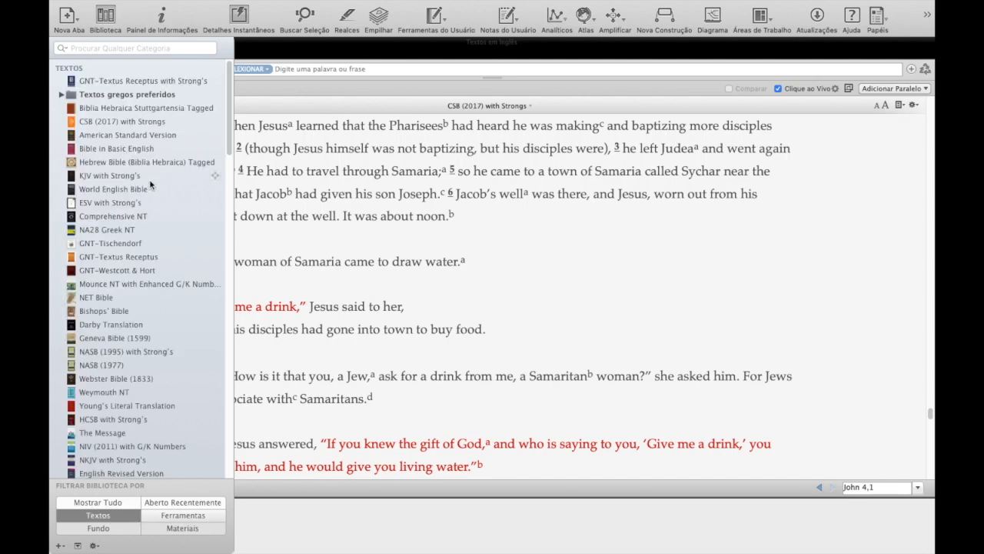
click(127, 81)
click(123, 95)
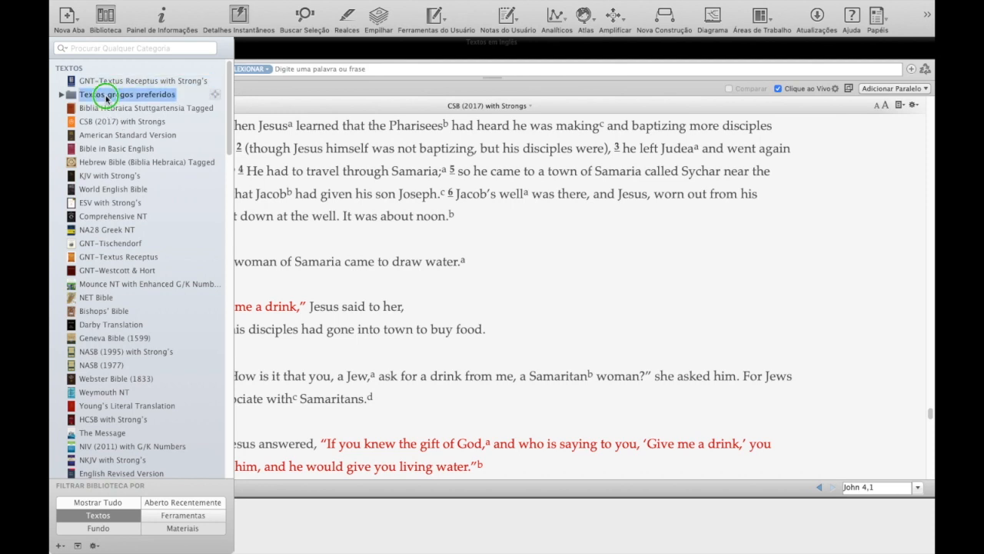
right_click(115, 95)
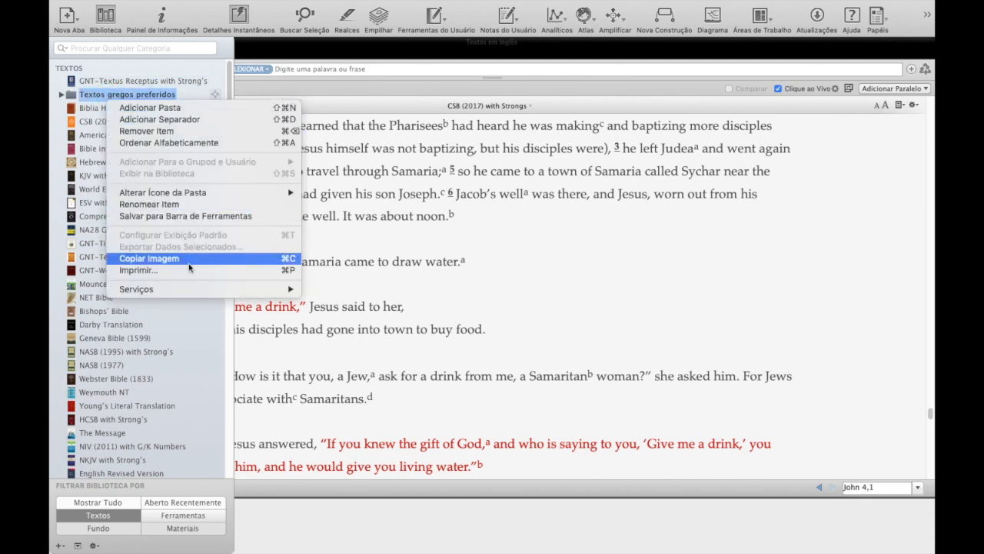
click(198, 145)
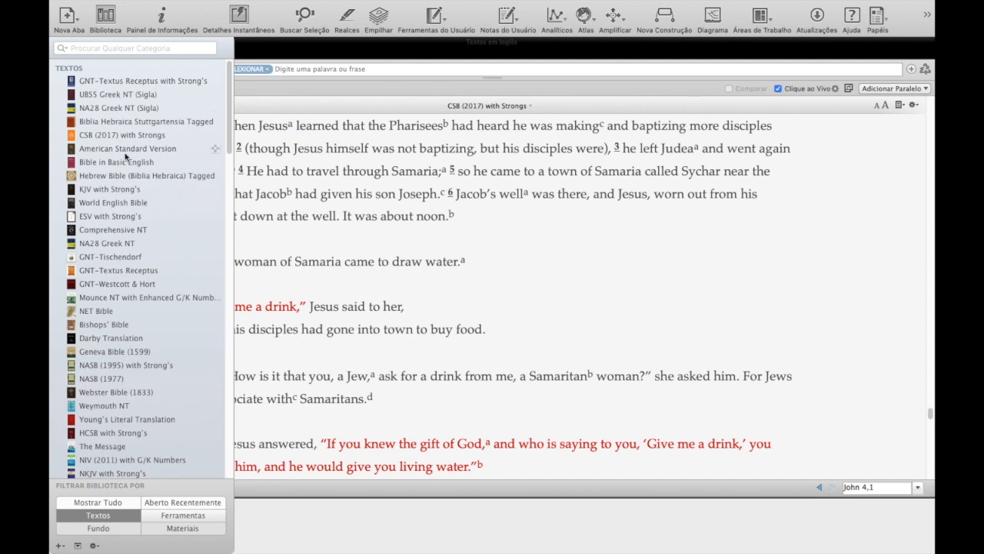
Step: Add UBS5 Greek NT (Sigla) to the Bíblias favoritas user group
click(123, 94)
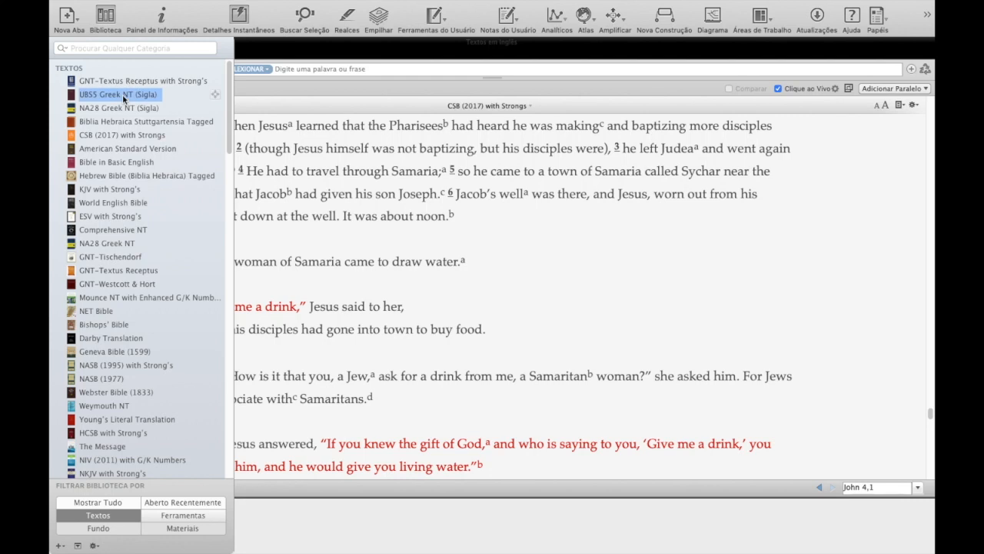
right_click(122, 94)
mouse_move(230, 163)
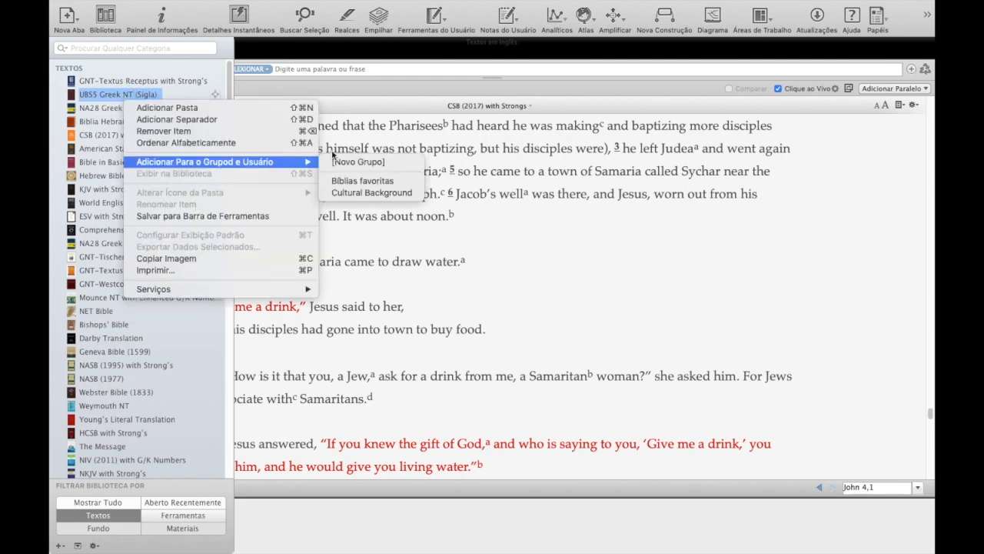
click(371, 176)
click(244, 125)
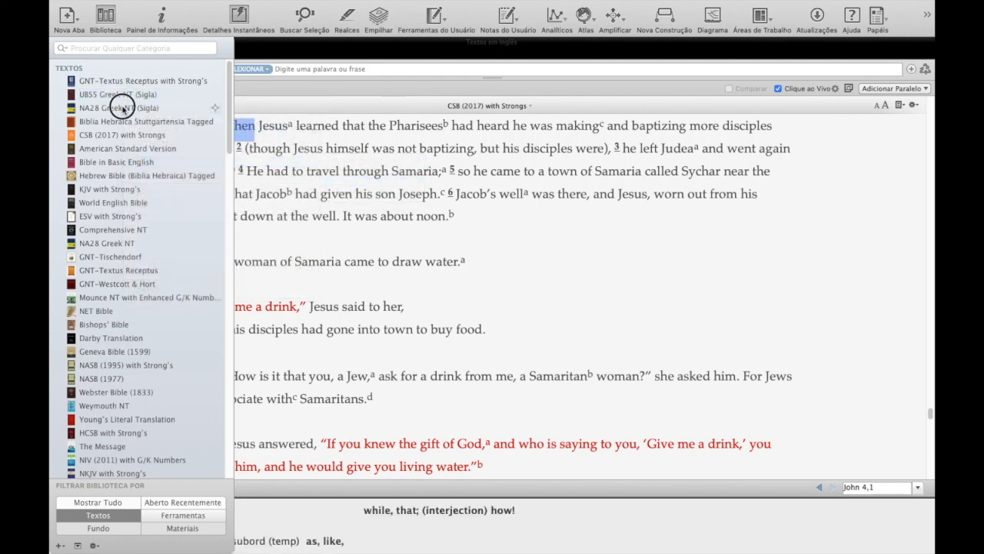
Step: Add NA28 Greek NT (Sigla) to the Bíblias favoritas user group
click(122, 108)
right_click(122, 108)
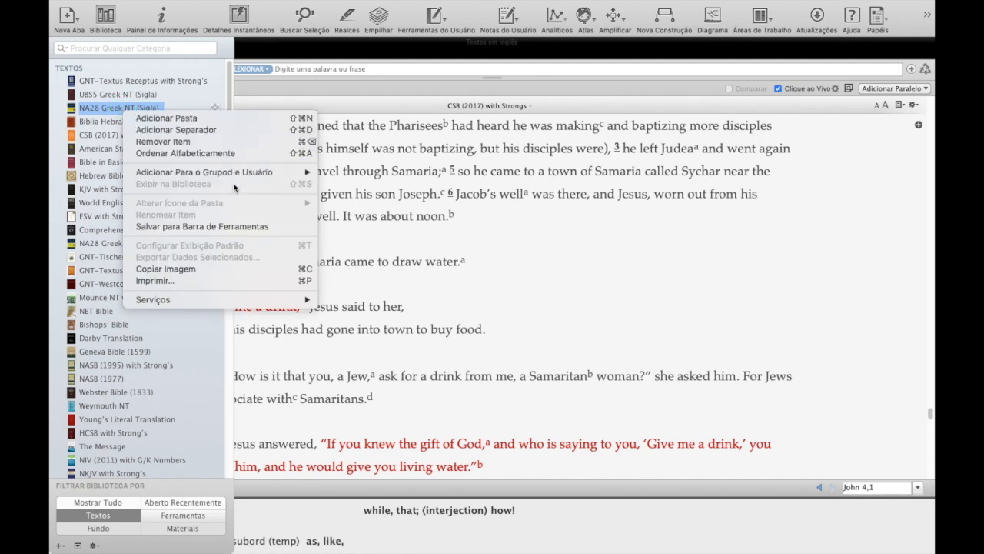
mouse_move(235, 169)
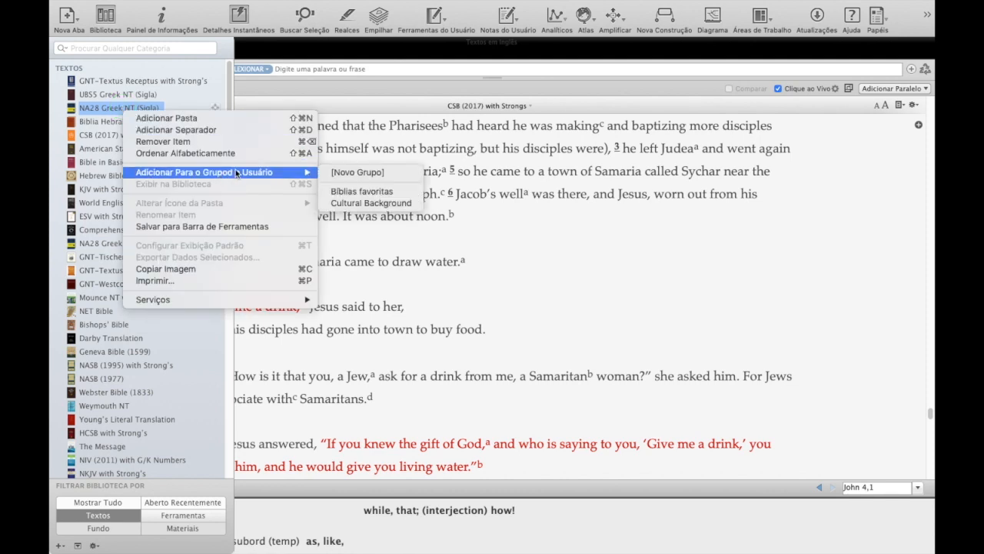
click(368, 192)
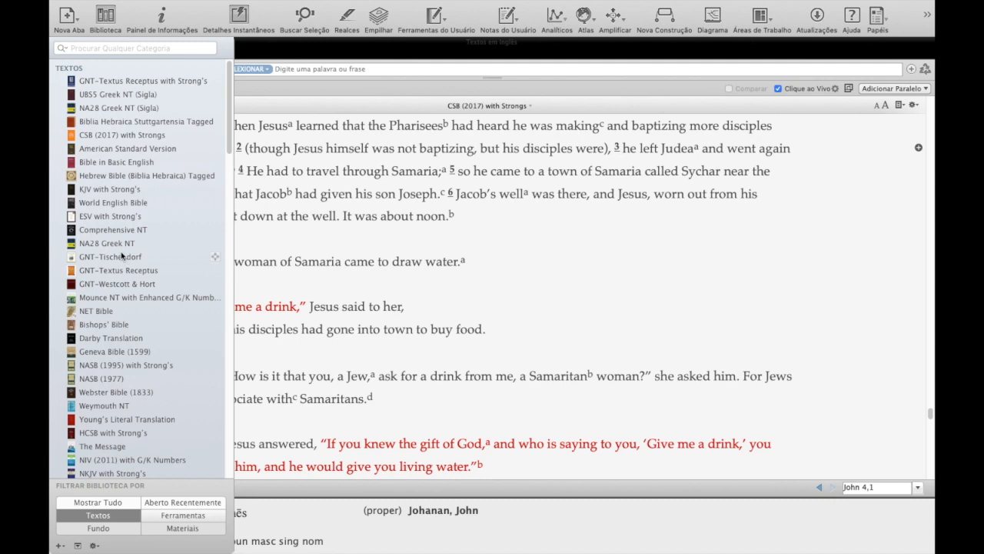
Step: Add GNT-Textus Receptus to the Bíblias favoritas user group
scroll(125, 283, down, 1)
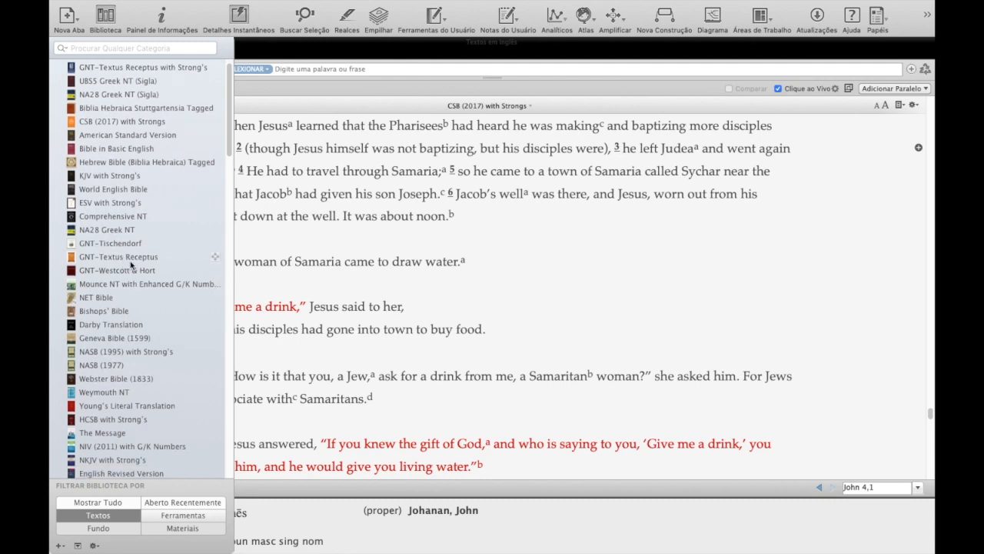
right_click(130, 261)
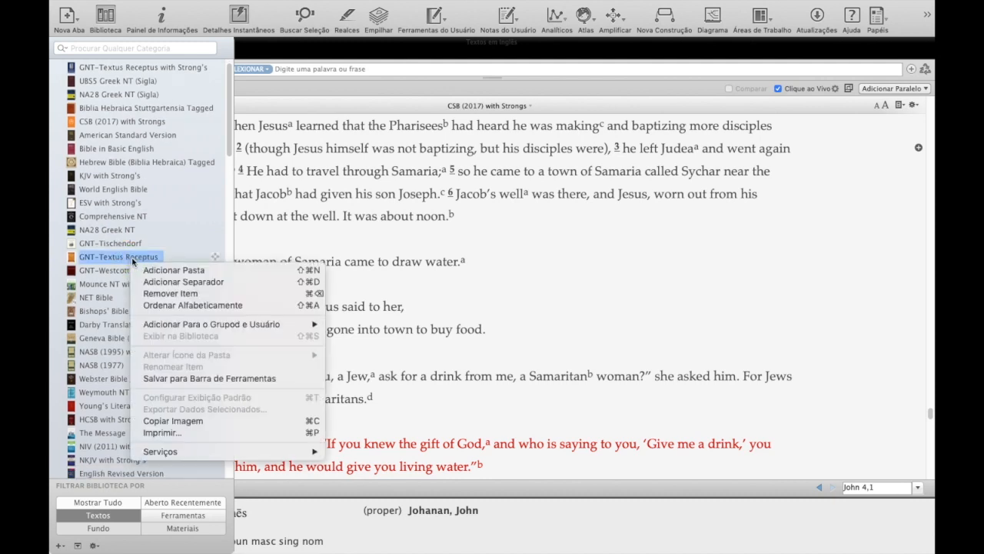
mouse_move(279, 326)
click(371, 345)
Step: Find LXX Rahlfs Tagged among the library texts and add it to the Bíblias favoritas user group
scroll(138, 399, down, 5)
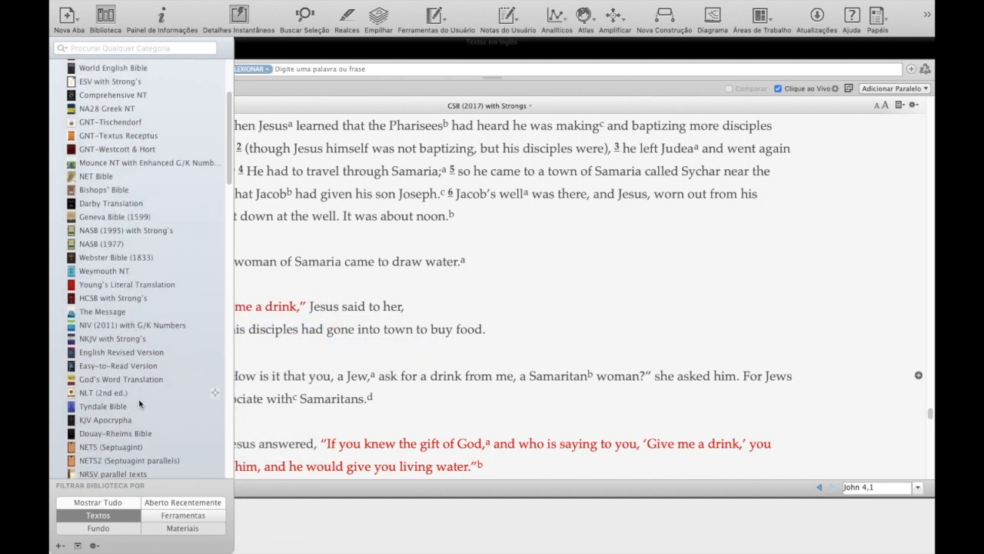
scroll(138, 397, down, 10)
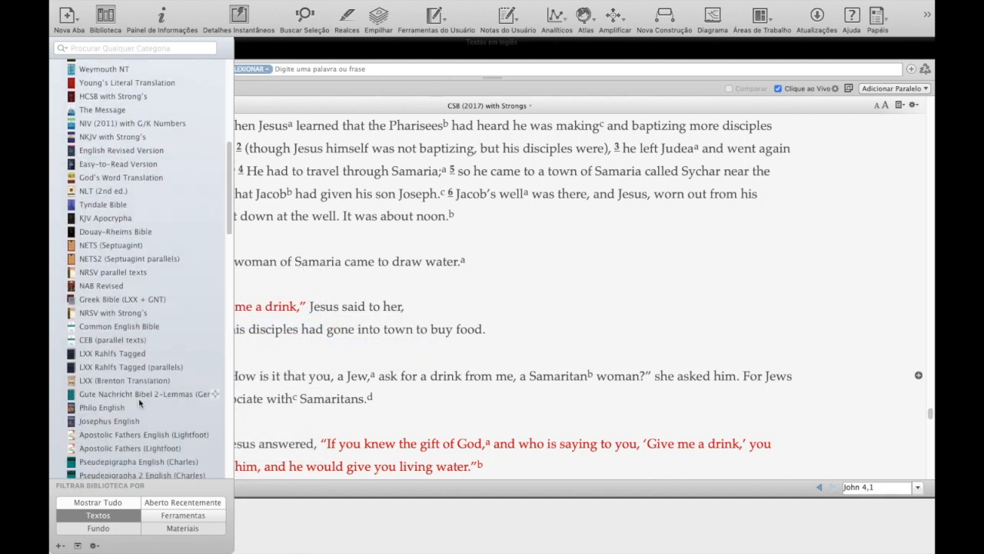
scroll(139, 398, down, 1)
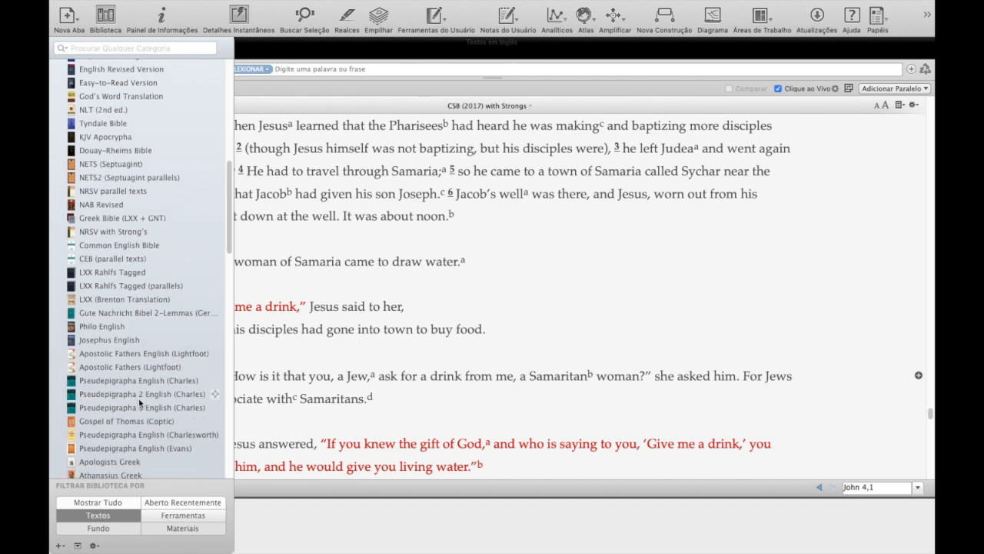
right_click(126, 274)
mouse_move(230, 339)
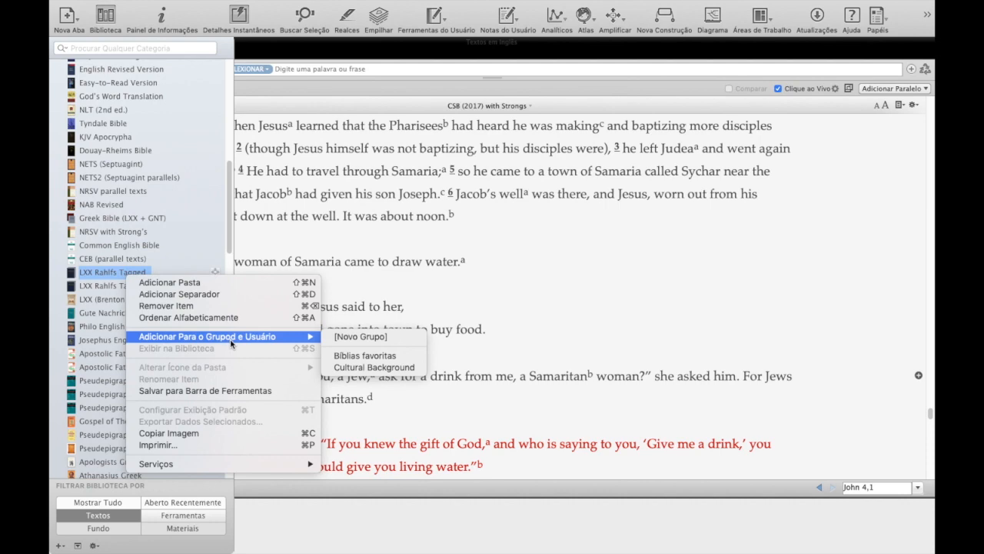
click(359, 356)
Step: Find LXX Swete near the end of the library texts and add it to the Bíblias favoritas user group
scroll(153, 364, down, 5)
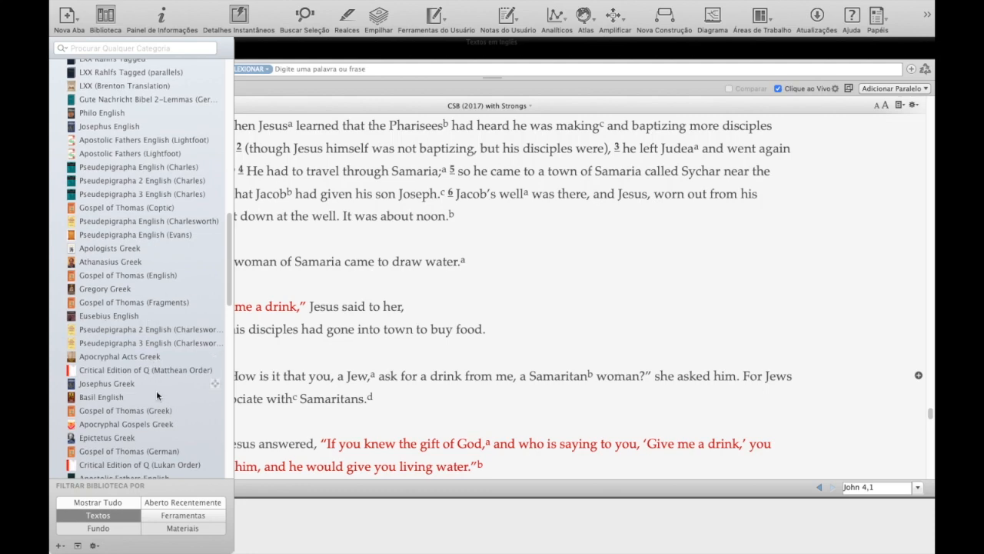
scroll(157, 395, down, 4)
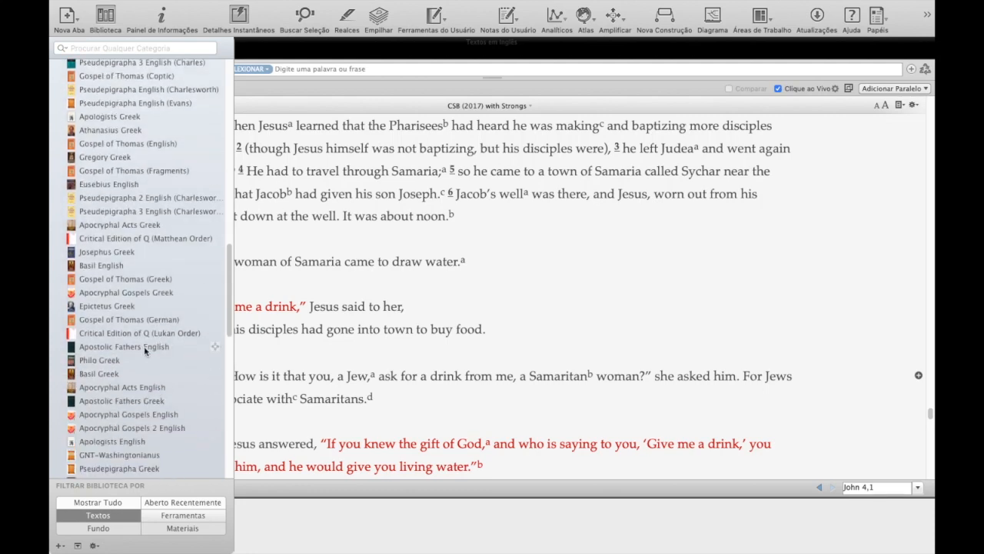
scroll(150, 369, down, 9)
scroll(144, 351, down, 6)
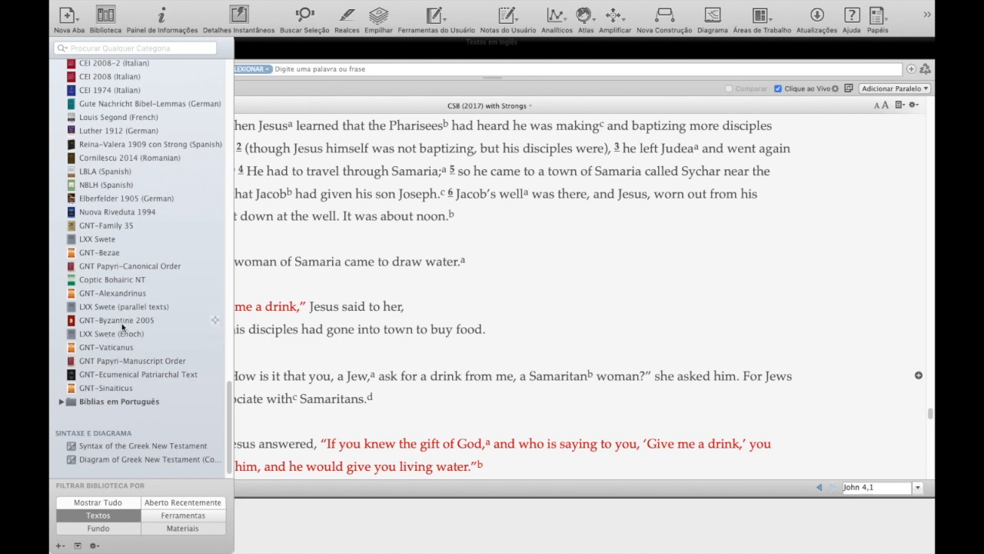
click(111, 297)
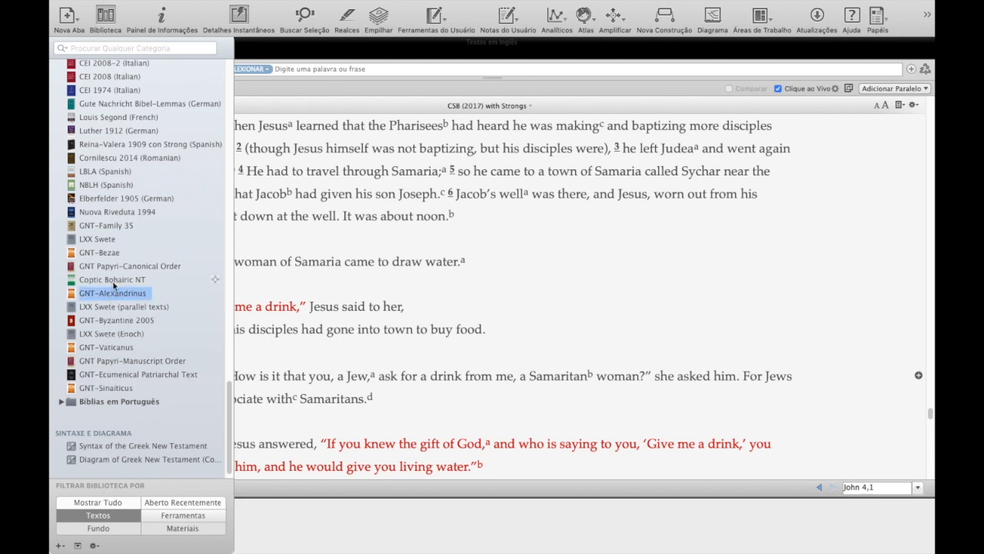
right_click(108, 245)
mouse_move(212, 307)
mouse_move(288, 304)
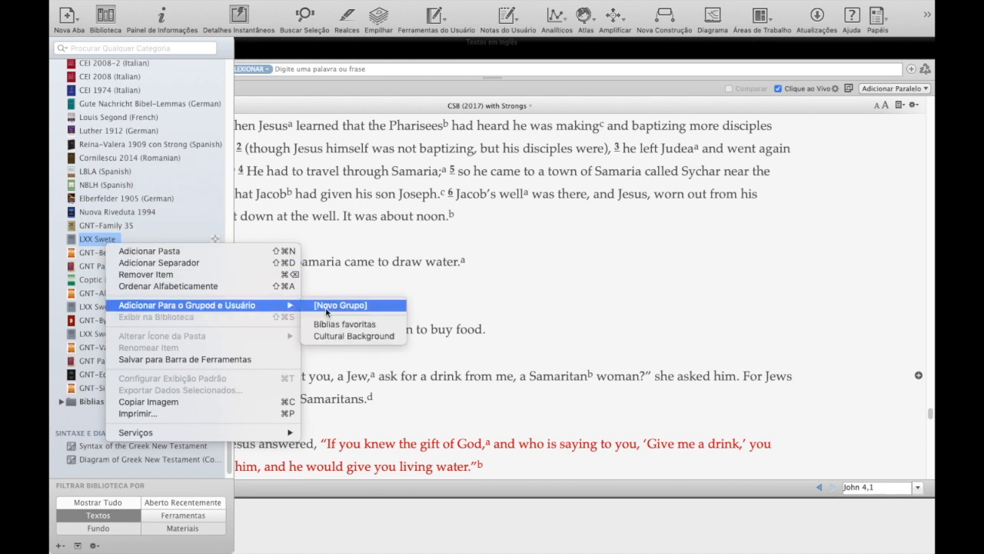
click(347, 321)
Step: Close the library and open the verse browser for John 4,1 from its verse reference
click(375, 103)
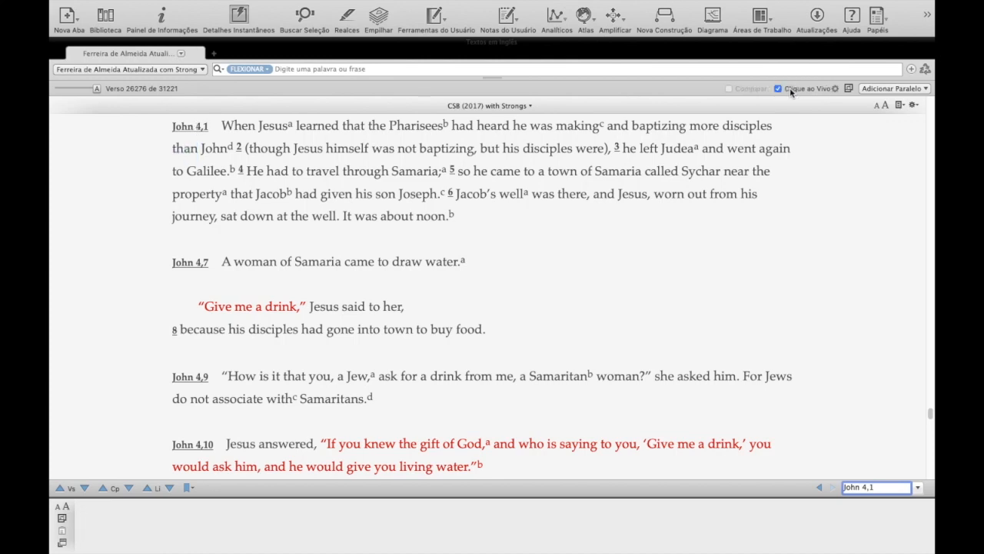
click(197, 127)
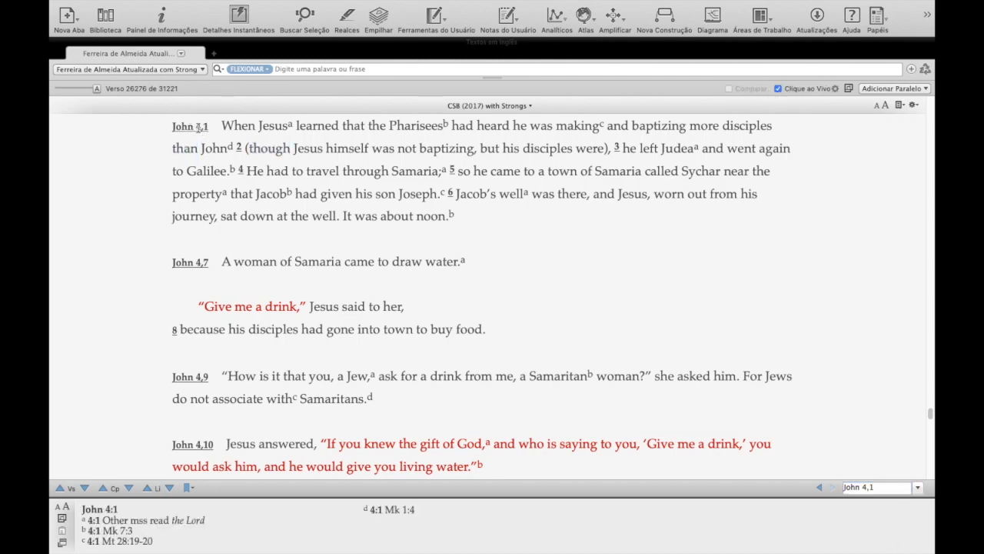
click(205, 127)
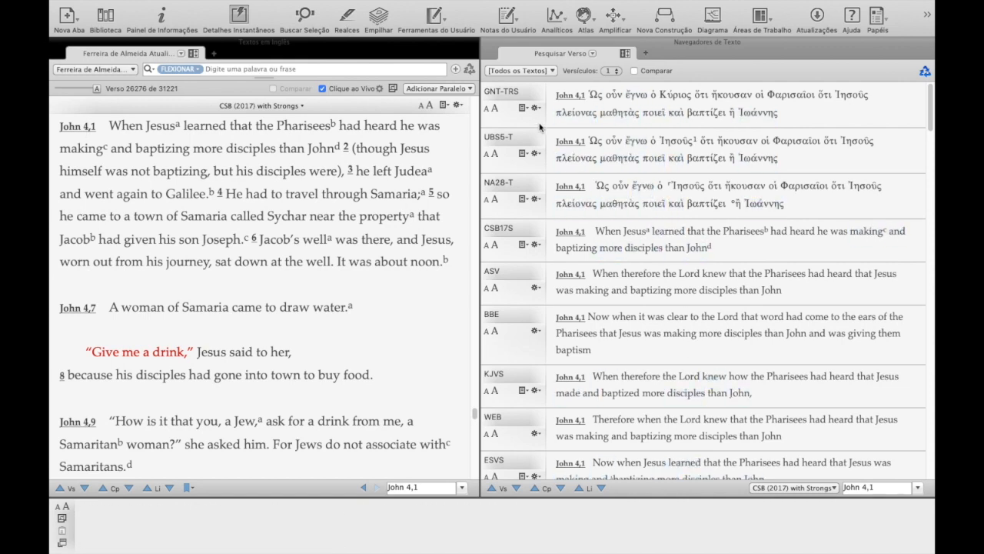
Step: Try to limit the verse browser to the Bíblias favoritas group
click(527, 70)
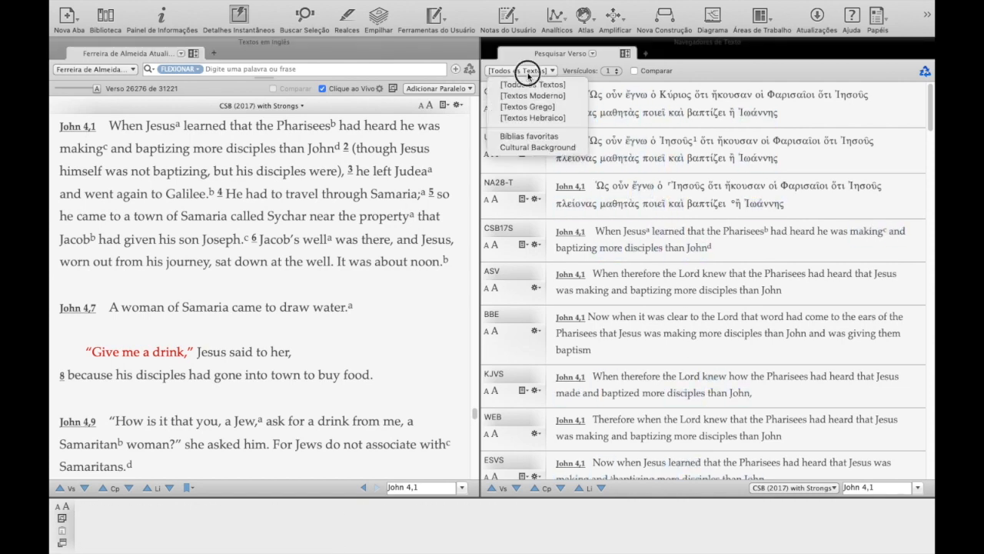
click(555, 136)
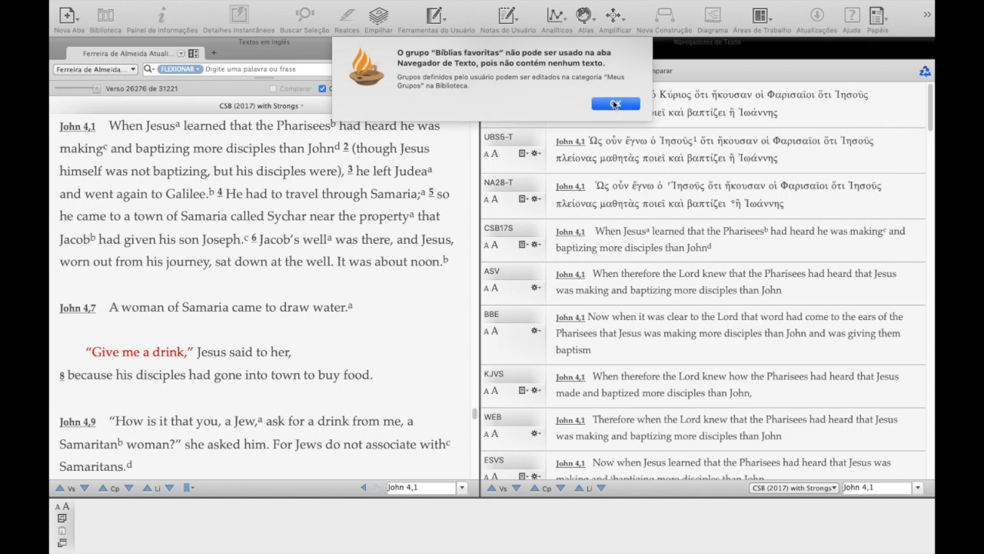
click(615, 104)
Step: Review John 4,1 in the verse browser's Textos Grego group with comparison turned on, and close the verse browser
click(523, 71)
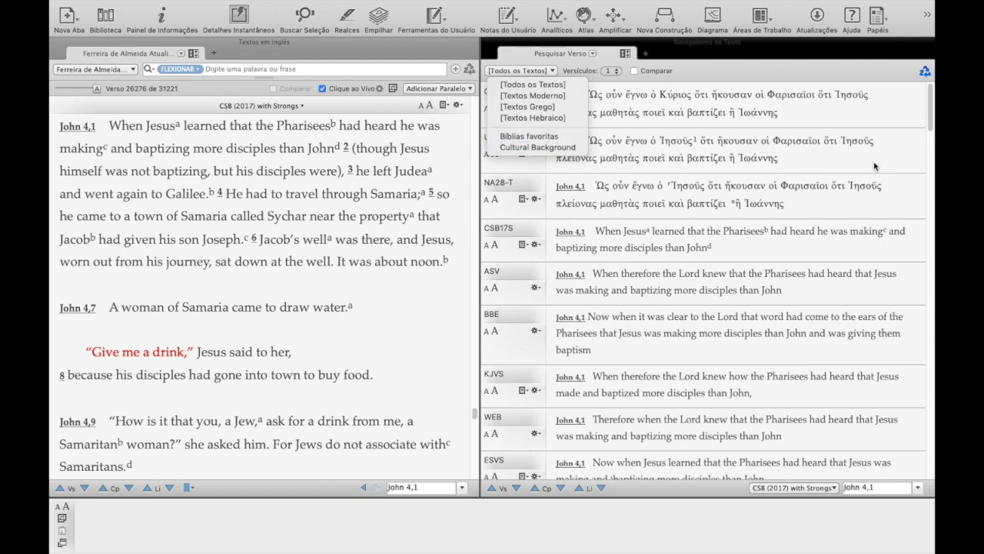
click(542, 106)
scroll(637, 201, down, 10)
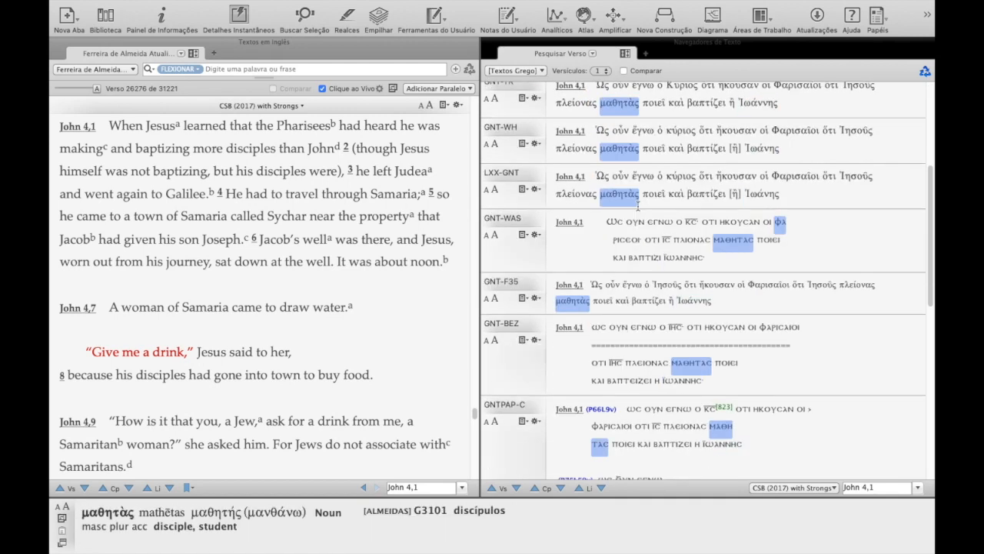
scroll(637, 201, up, 10)
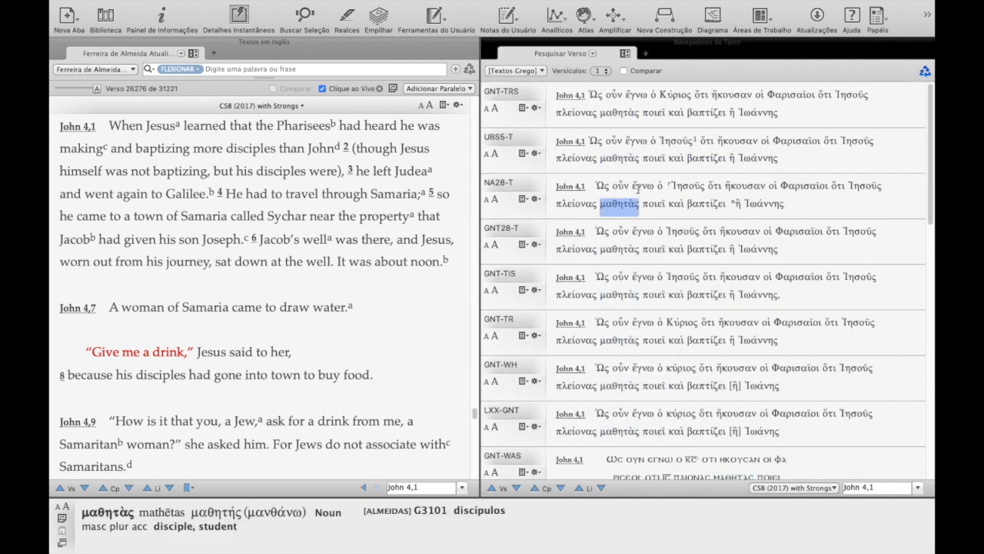
click(623, 70)
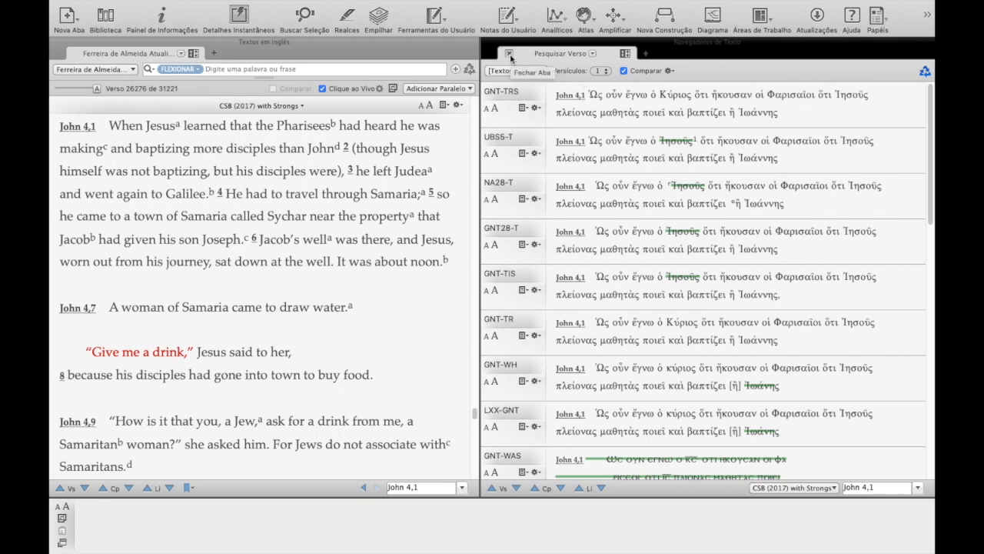
click(509, 54)
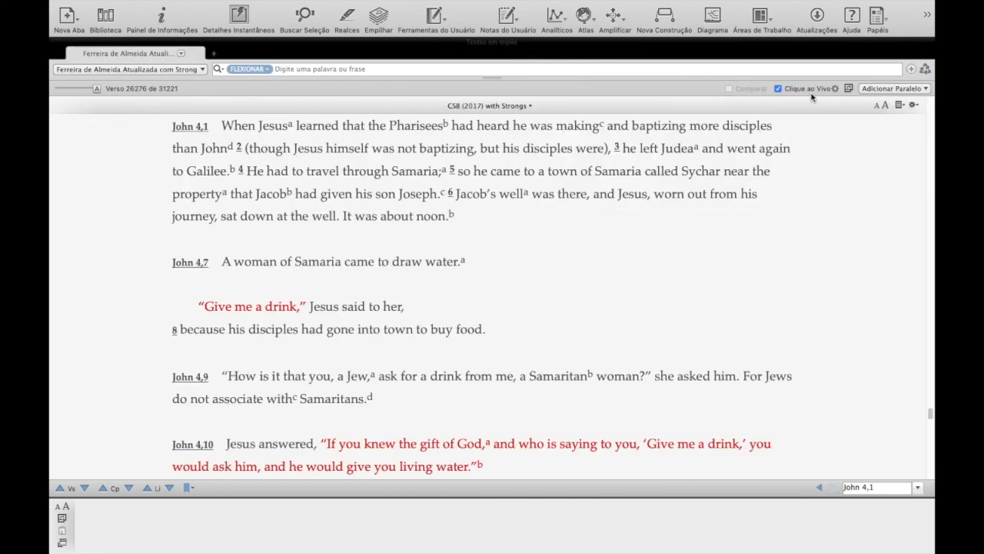
Step: Open the verse browser for John 4,1 and move back and forth through John 4 to see how it follows the text
mouse_move(193, 126)
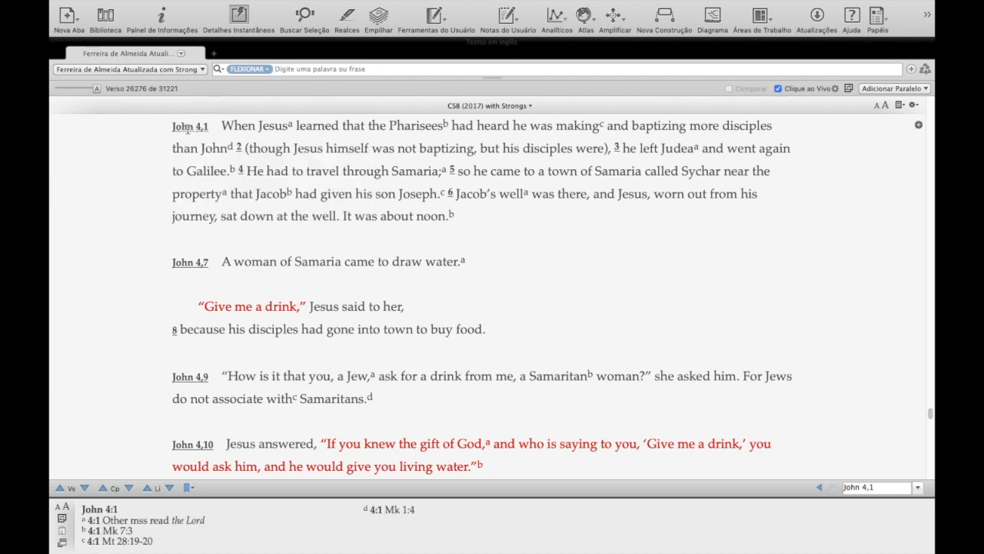
click(186, 130)
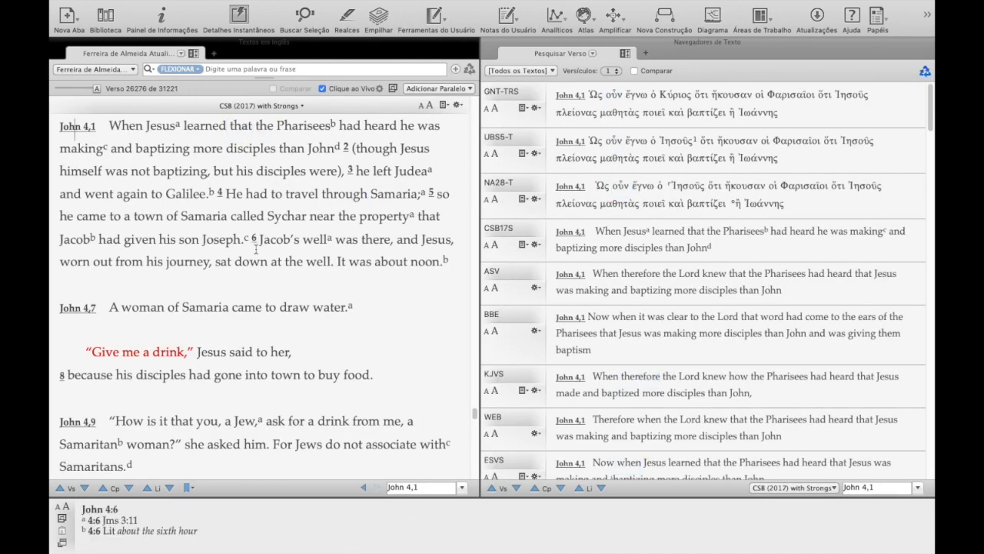
scroll(256, 248, down, 10)
scroll(256, 248, up, 4)
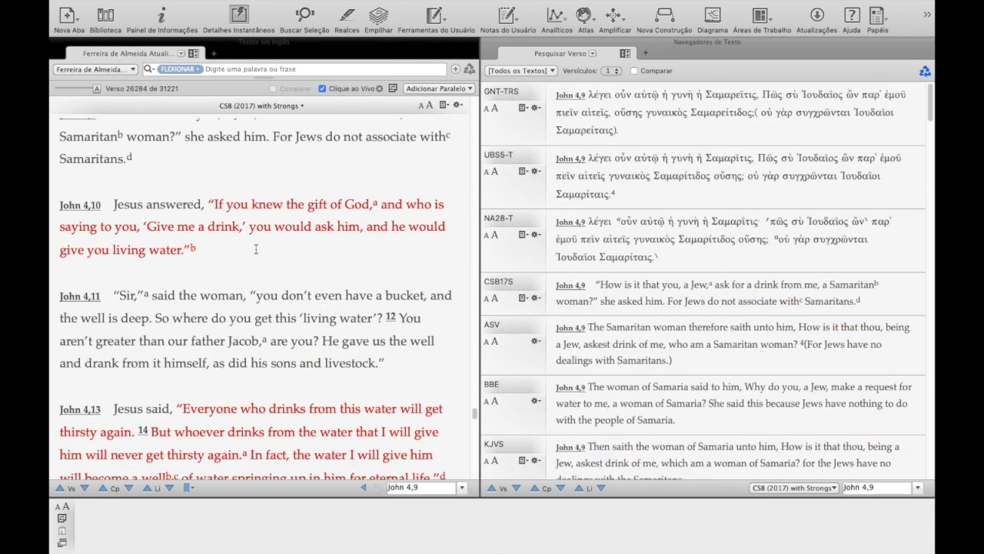
scroll(256, 248, up, 8)
scroll(256, 248, down, 5)
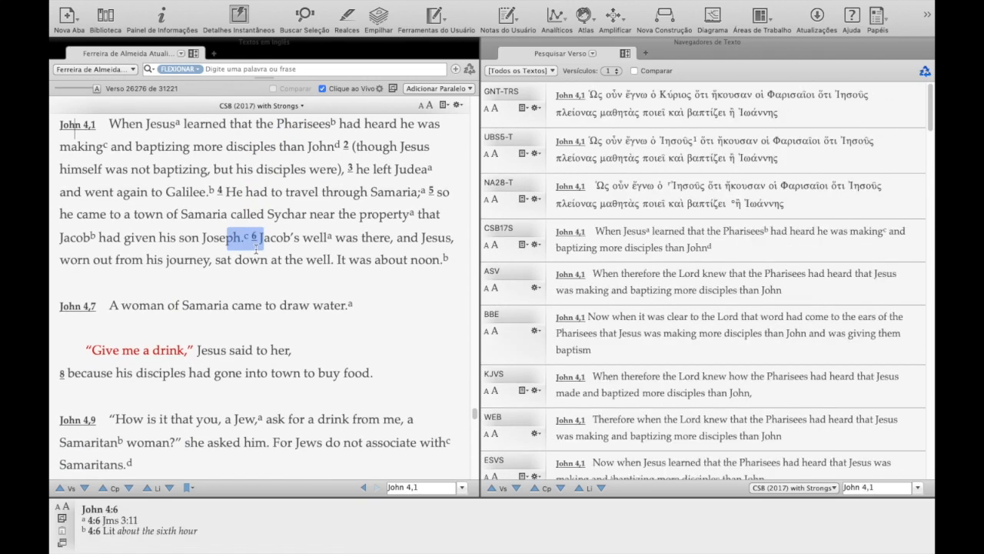
Step: Turn off Clique ao Vivo for the CSB text and close the verse browser
click(323, 88)
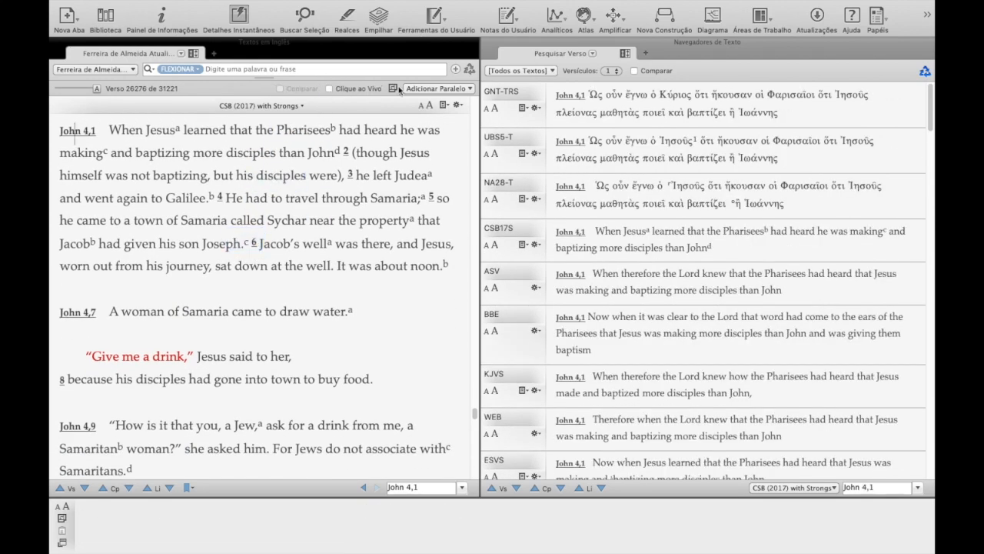
click(492, 52)
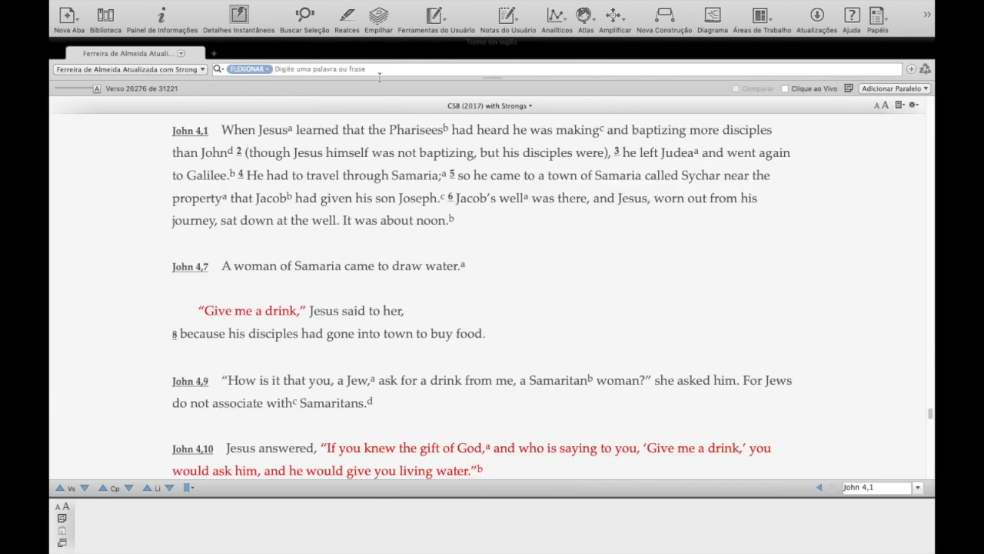
Step: Select the text of John 4,1 in the CSB and open the selection in the text browser
drag(214, 129, 228, 153)
right_click(238, 135)
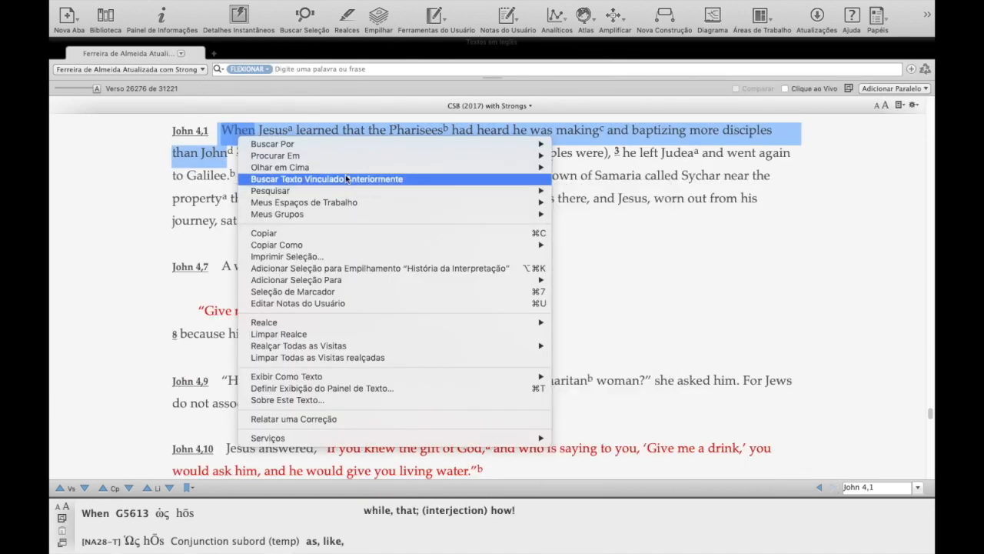
mouse_move(356, 160)
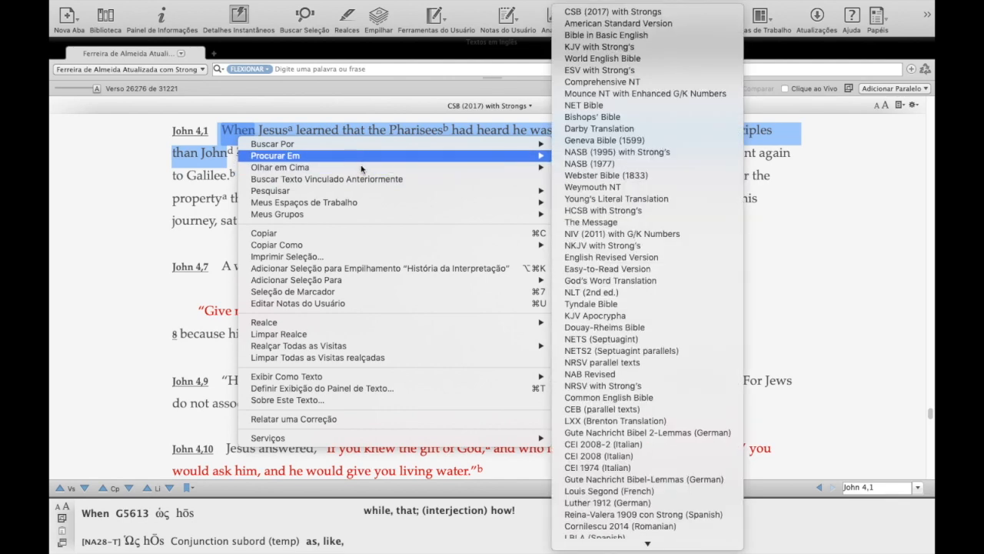
click(598, 267)
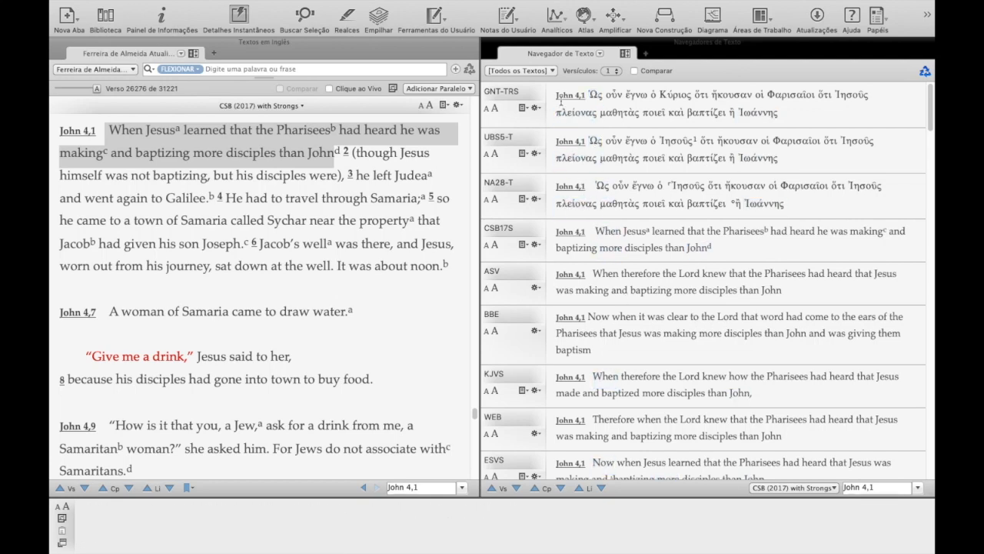
Step: Remove all links from the text browser tab
click(625, 54)
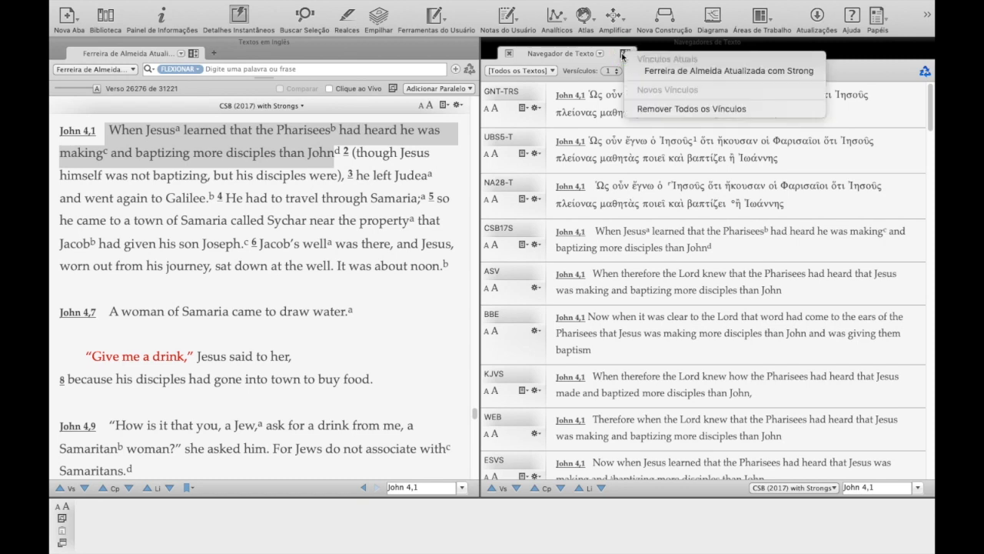
click(624, 56)
click(600, 53)
mouse_move(642, 151)
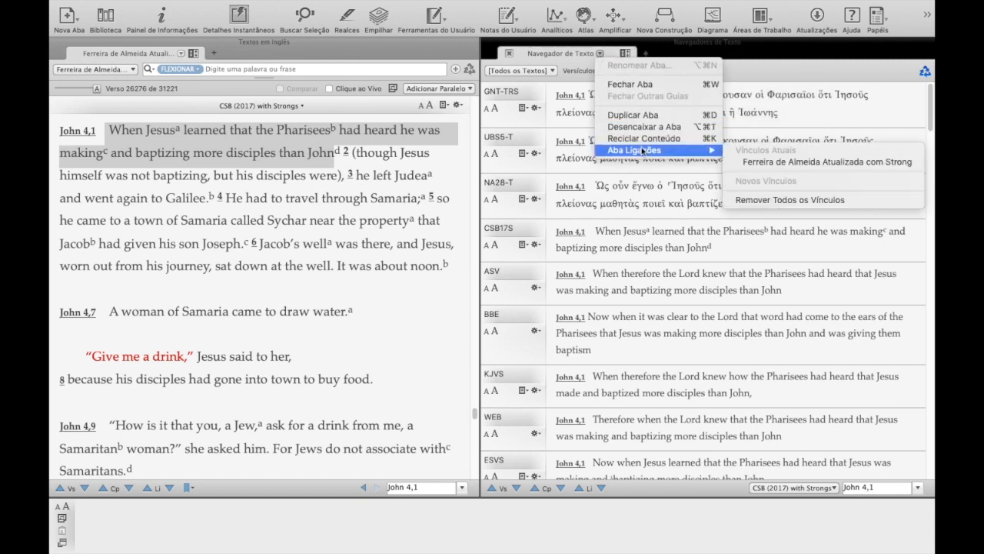
click(770, 199)
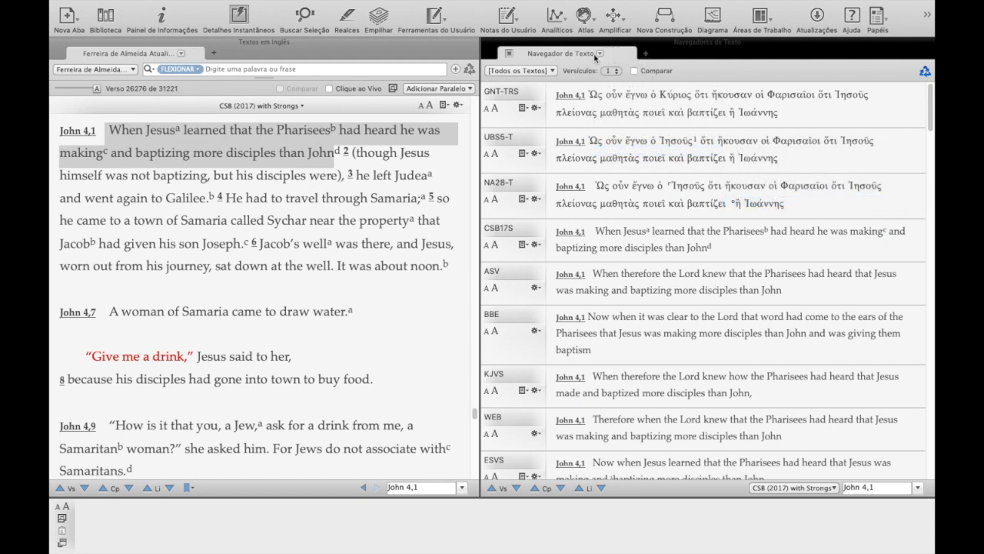
Step: Link the text browser tab to Ferreira de Almeida Atualizada com Strong and scroll the main text to John 4,7 to test the link
click(599, 54)
mouse_move(652, 154)
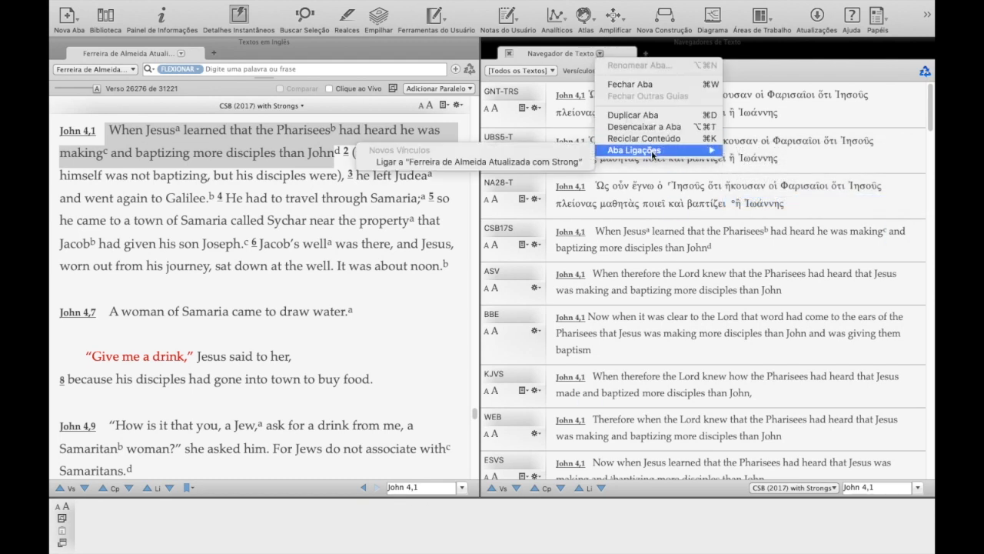
click(564, 163)
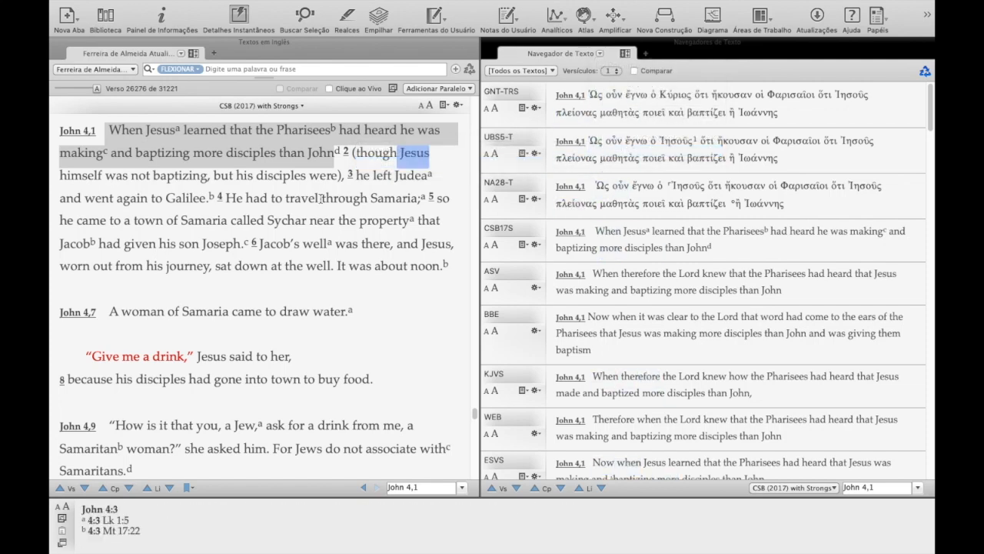
scroll(323, 185, down, 3)
scroll(320, 198, down, 2)
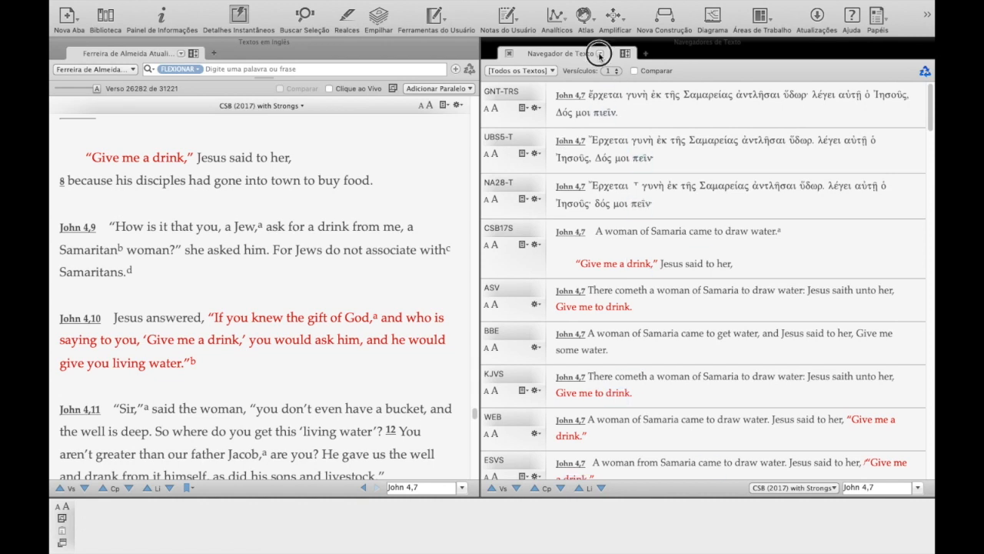
Step: Unlink the text browser tab from the main text and scroll between John 4 and John 3 to test their independence
click(599, 53)
mouse_move(646, 151)
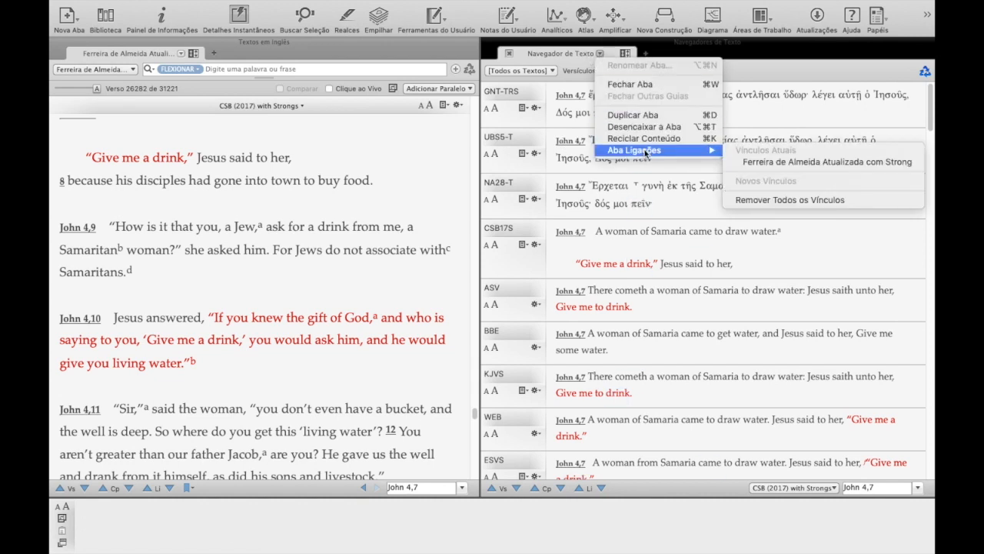
click(761, 200)
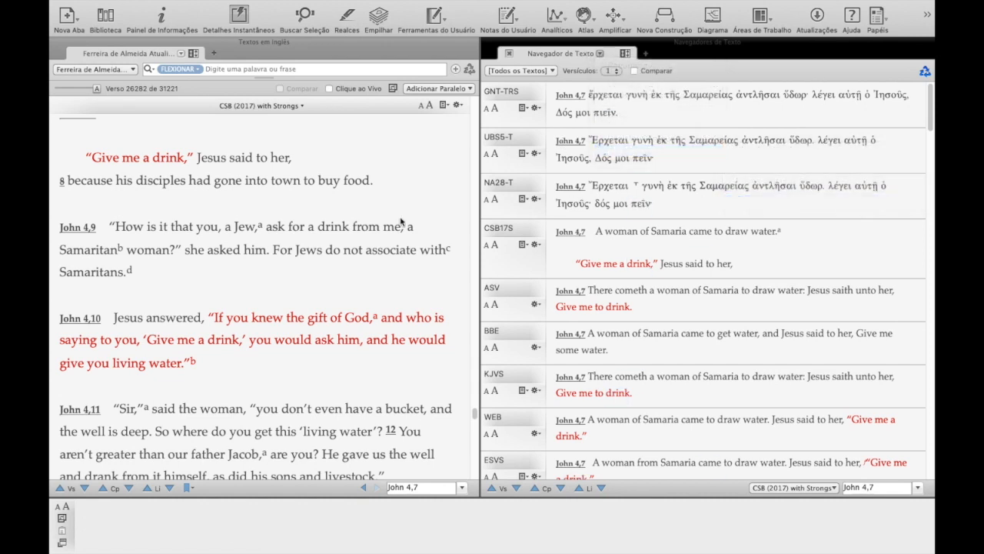
scroll(291, 257, down, 20)
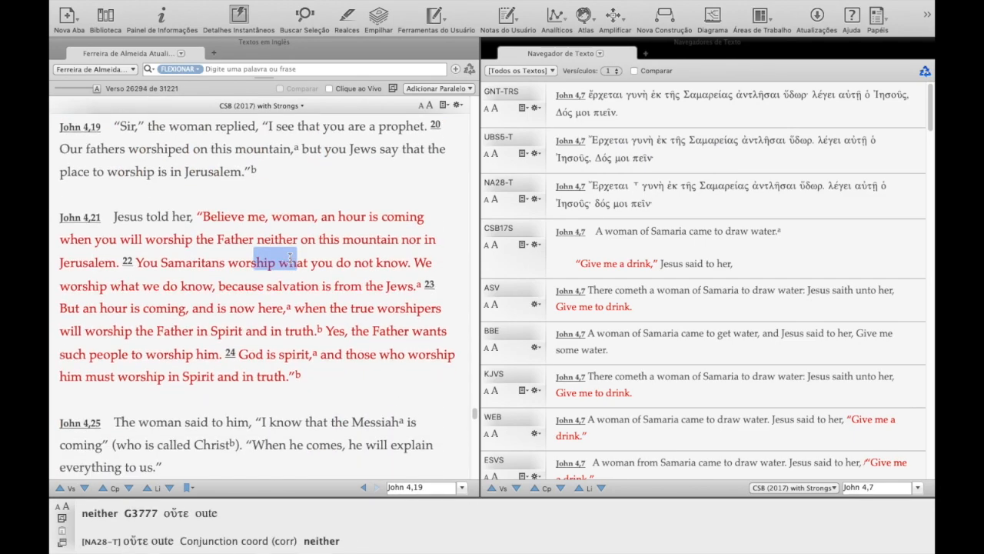
scroll(290, 257, up, 20)
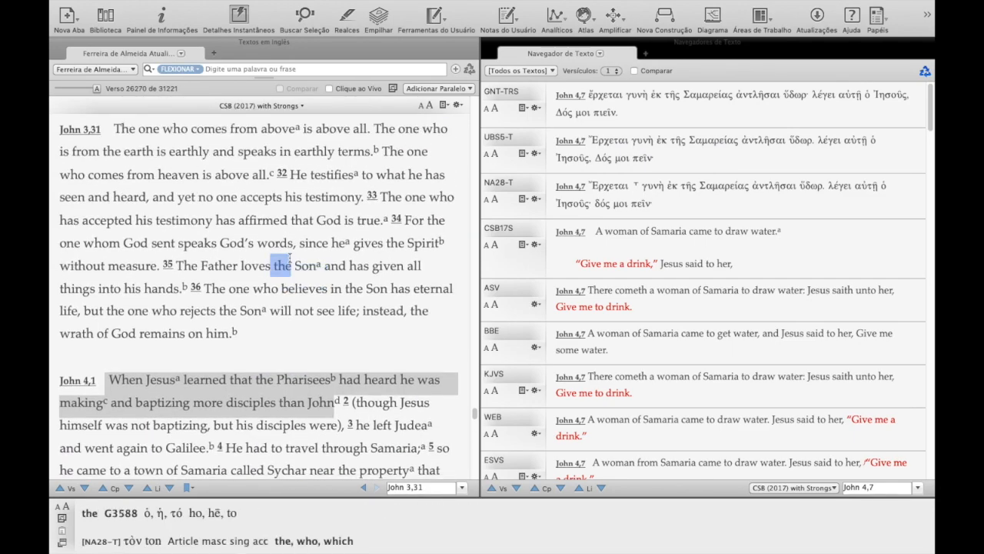
scroll(290, 257, up, 5)
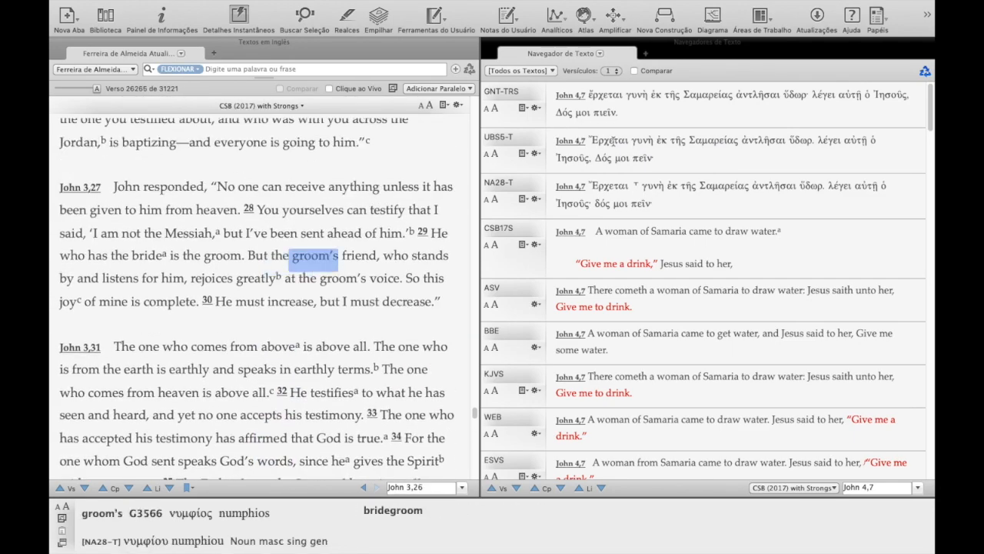
Step: Close the text browser and open a new search (Pesquisar) tab beside the Bible text
click(490, 43)
click(215, 55)
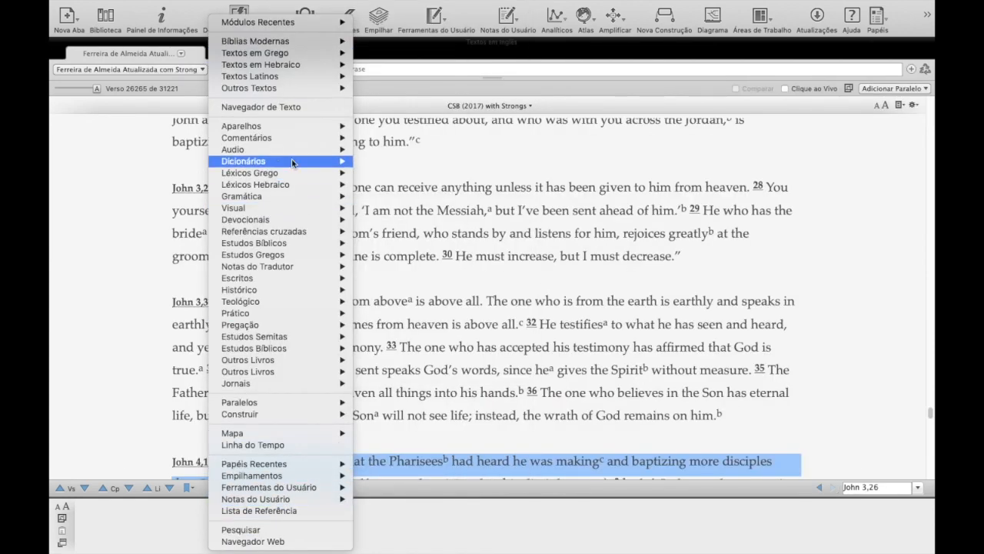
click(274, 531)
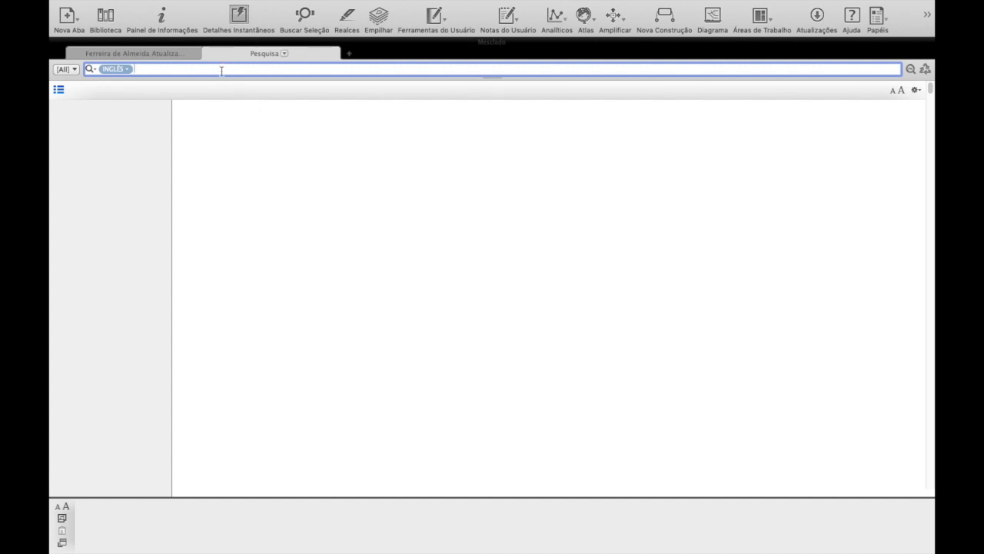
Step: Search by verses (Versículos) for John 4 across the Todos os Textos group
click(113, 70)
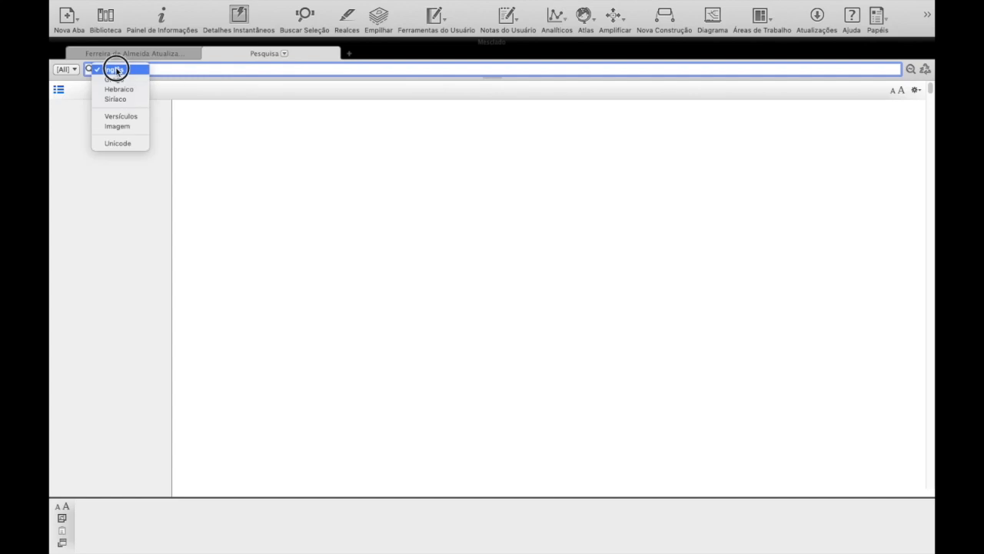
click(126, 117)
click(68, 69)
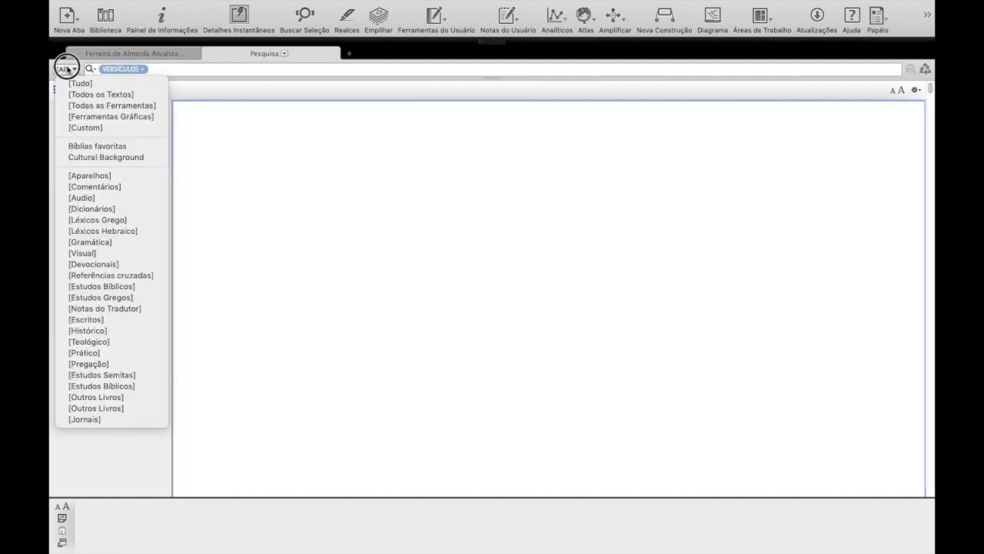
click(138, 94)
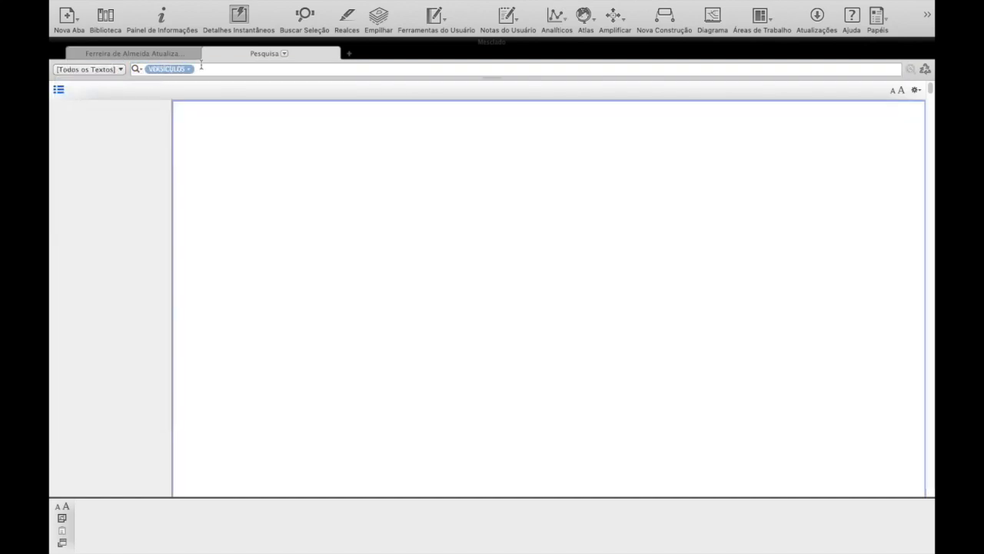
click(225, 69)
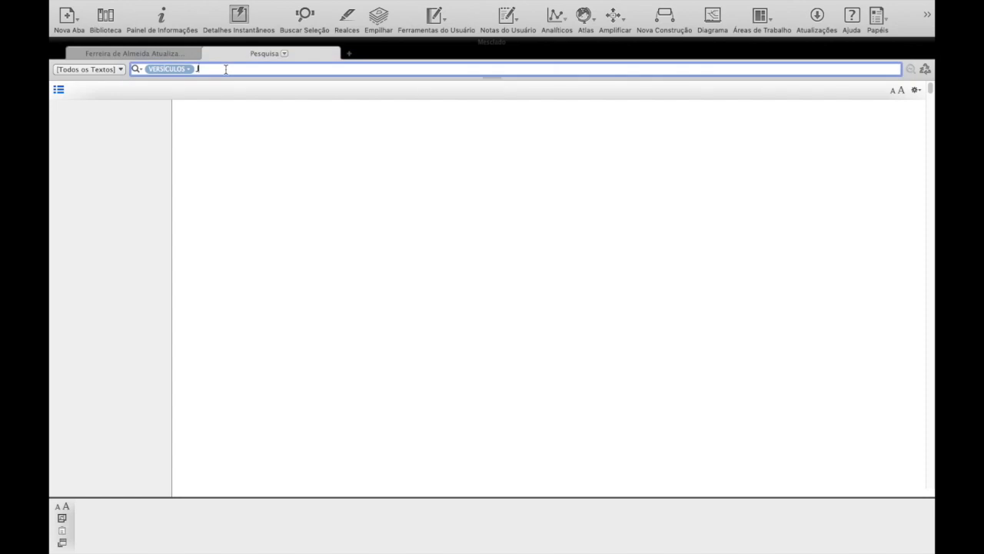
text(John 4)
key(Return)
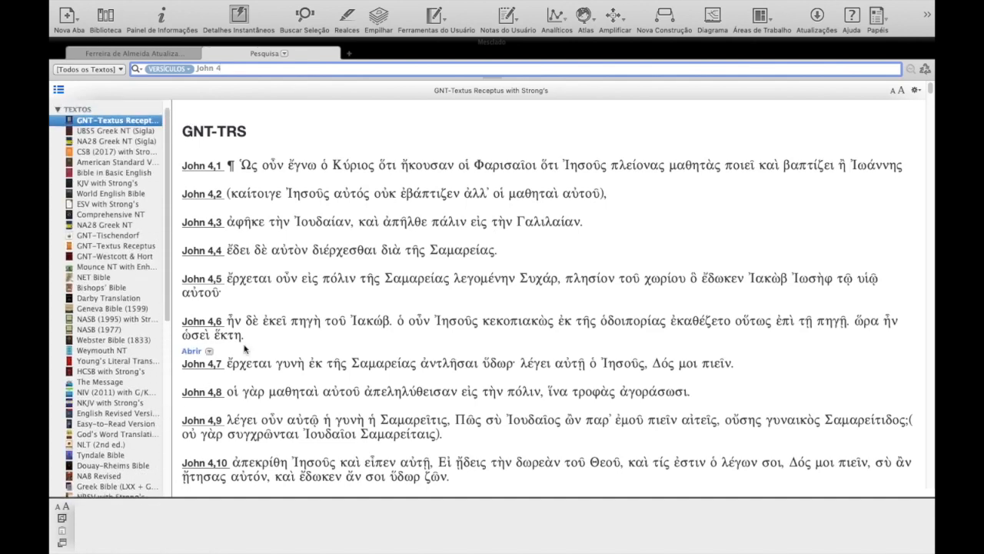
Step: Open John 4,6 from the GNT-TRS search results in the text browser, and close the browser after viewing it
right_click(213, 326)
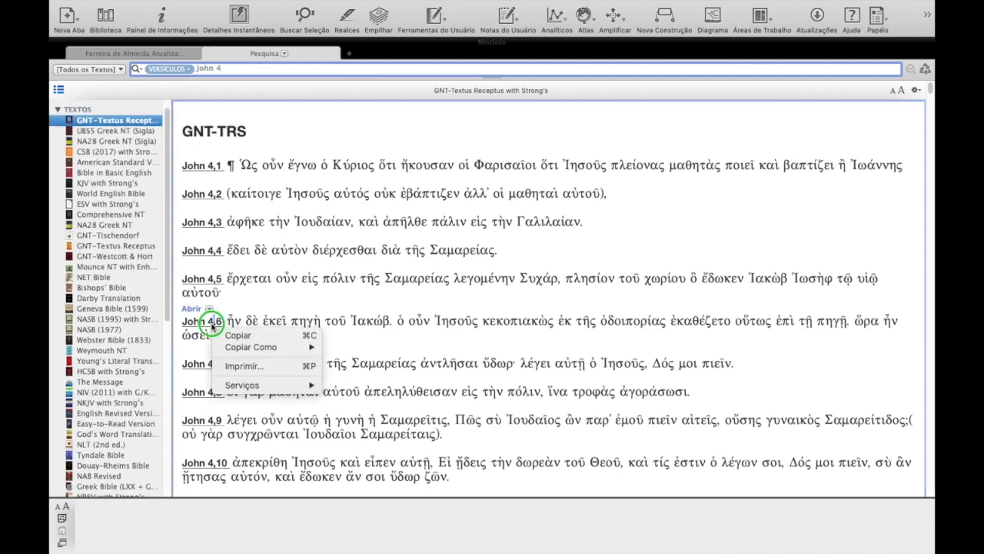
click(347, 300)
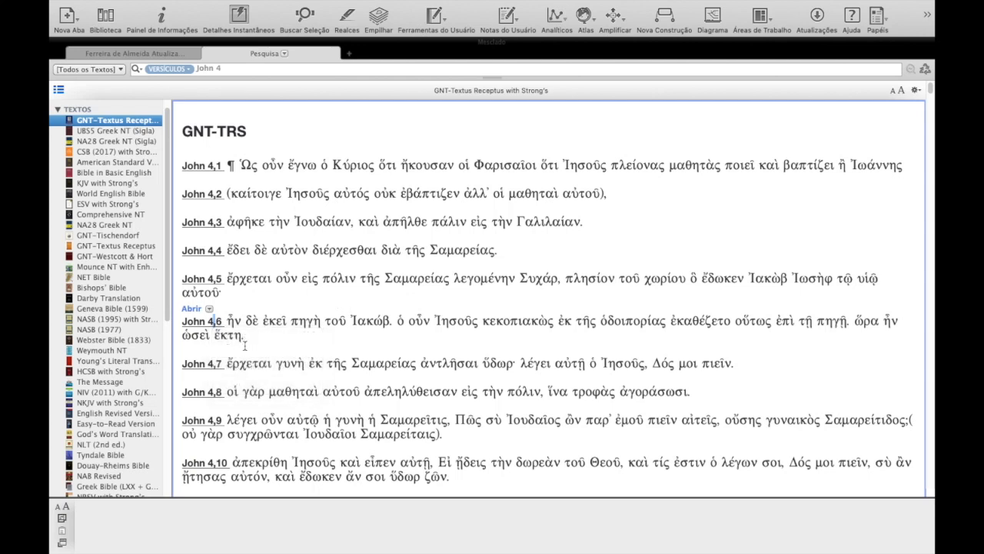
click(209, 308)
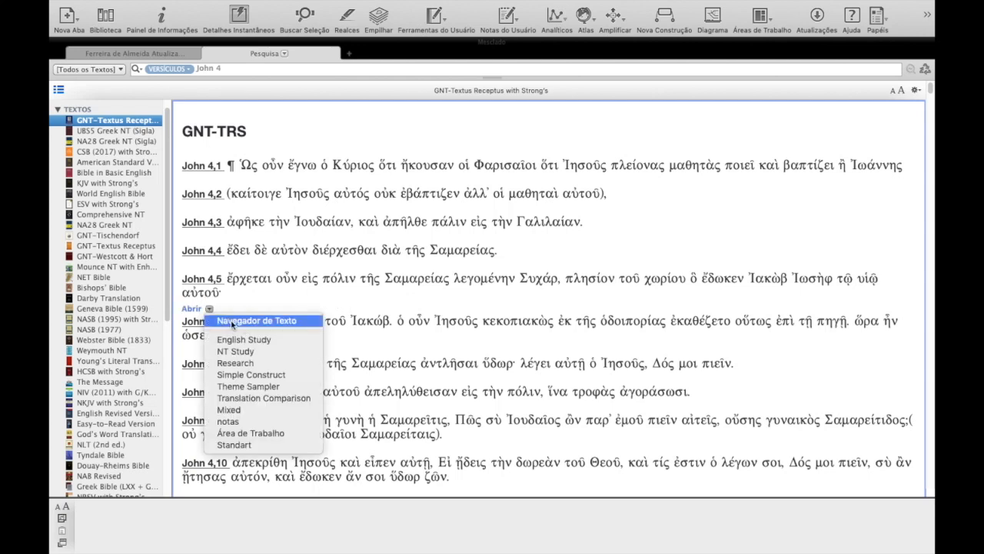
click(232, 321)
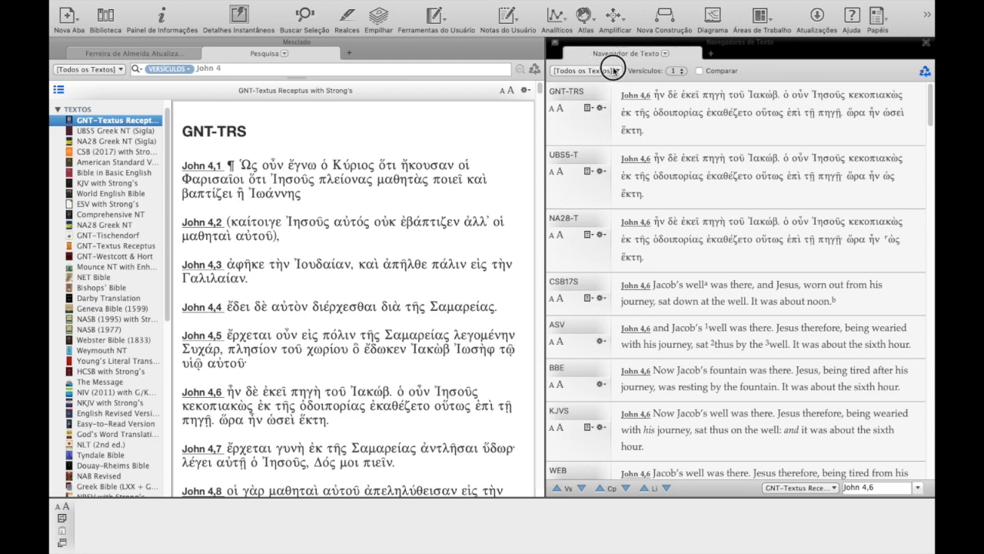
click(555, 43)
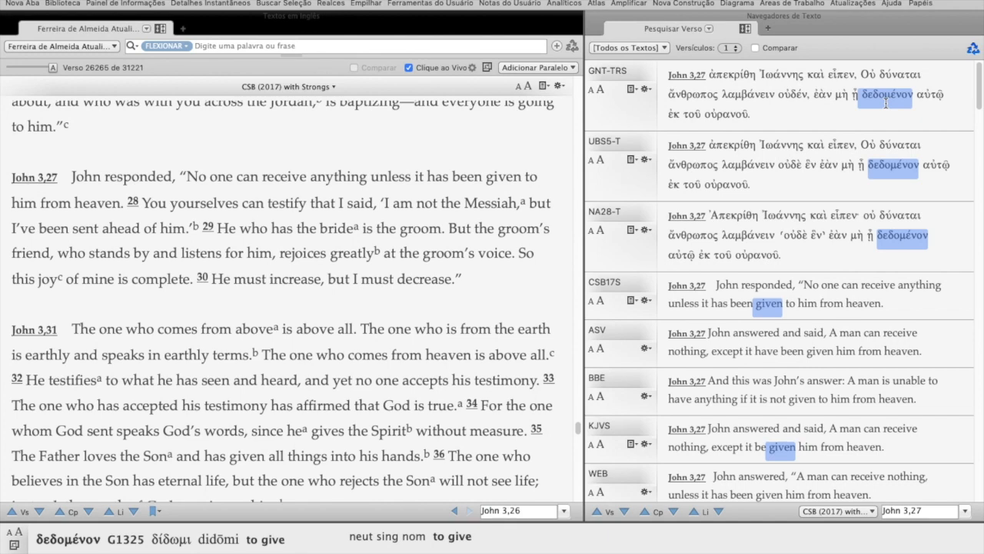
Step: Turn the interlinear for GNT-TRS at John 3,27 on and back off, and look through its interlinear display options
mouse_move(742, 101)
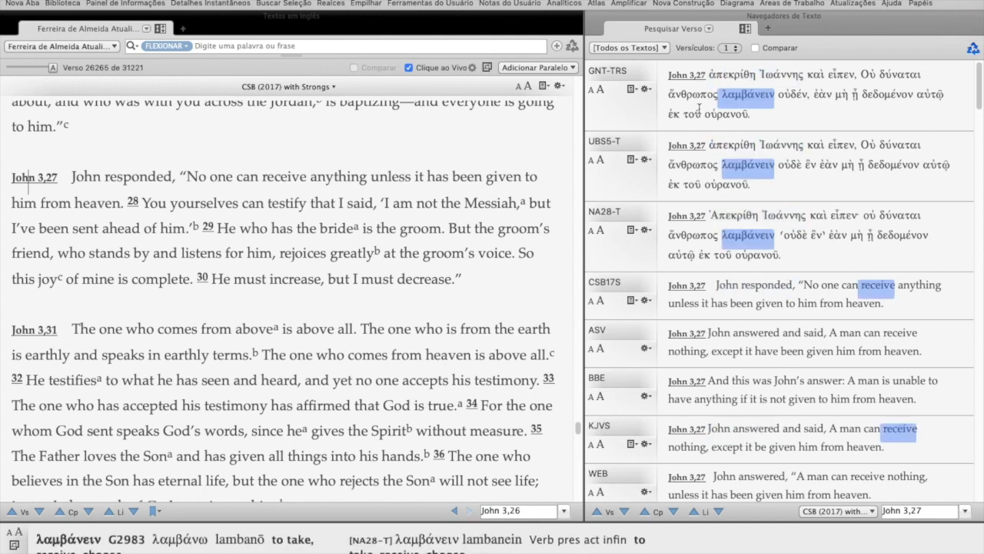
click(646, 90)
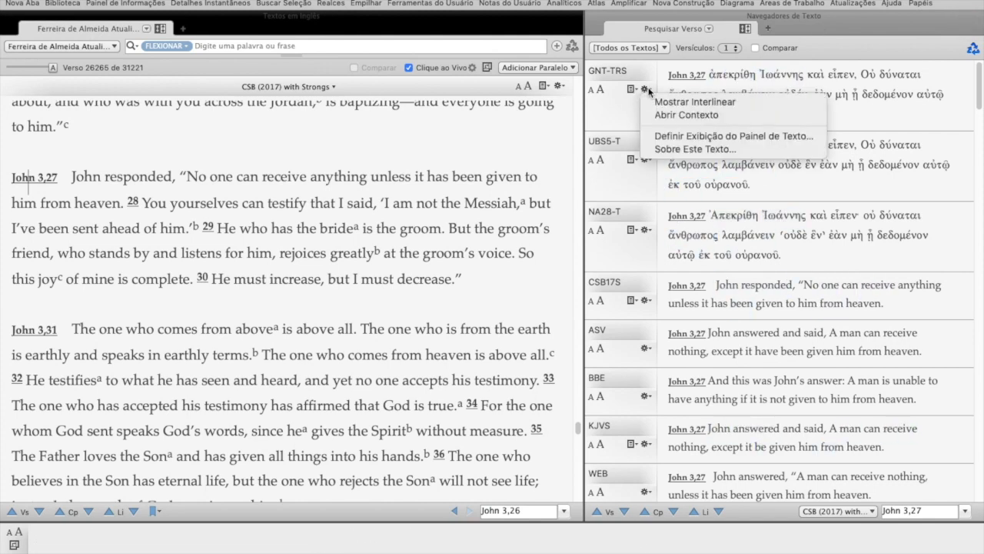
click(756, 79)
click(646, 90)
click(654, 102)
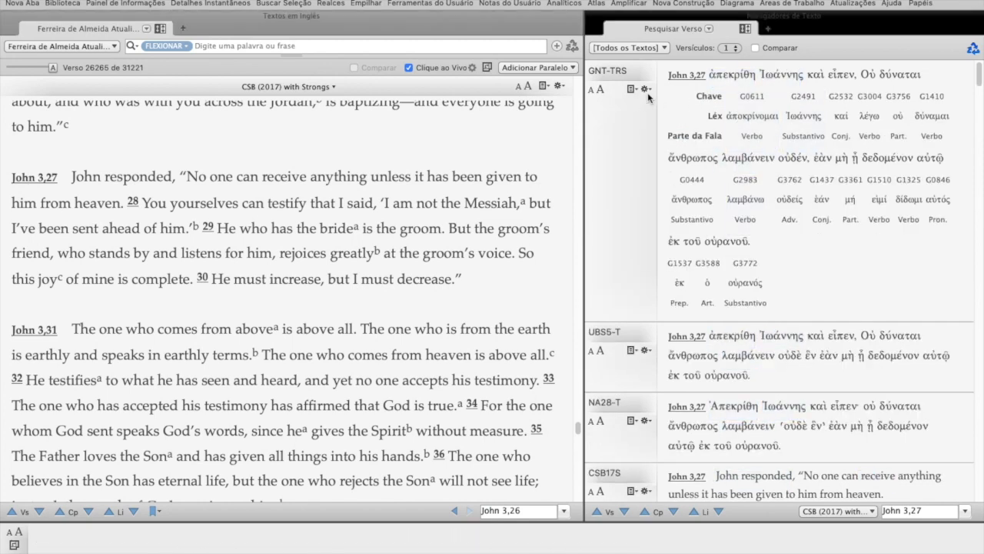
click(646, 90)
click(654, 101)
click(644, 90)
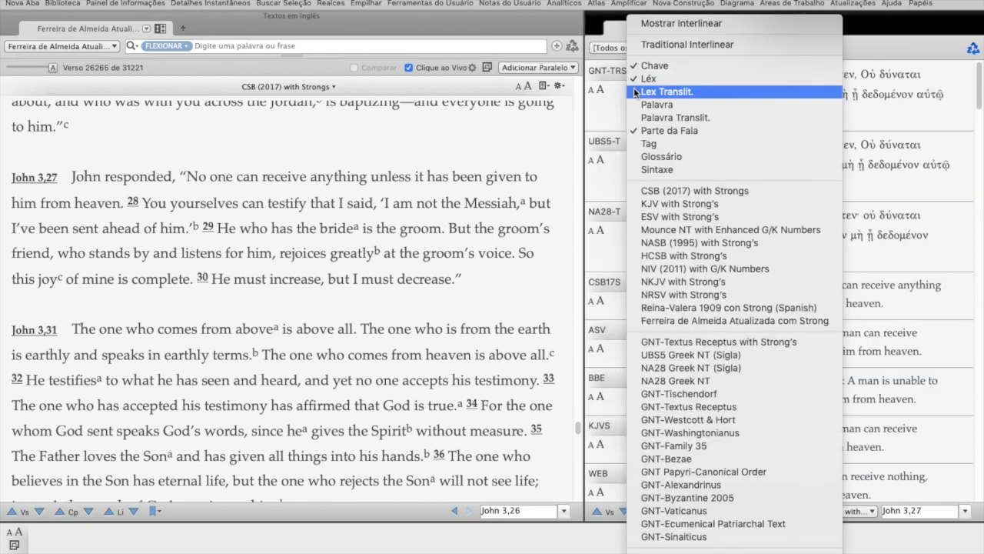
click(917, 171)
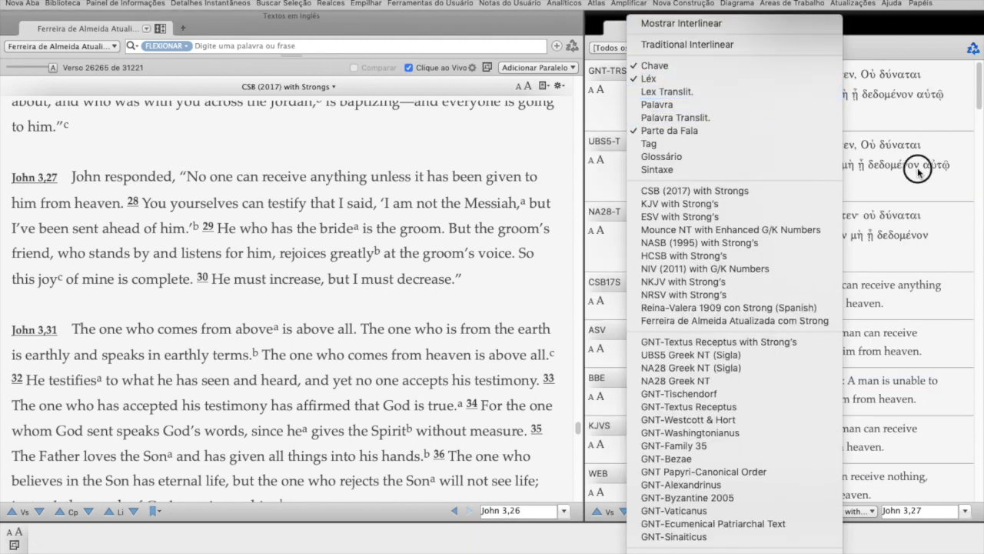
Step: Copy John 3,27 from GNT-TRS as a citation (Citação) and paste it into the blank document in Pages
right_click(784, 121)
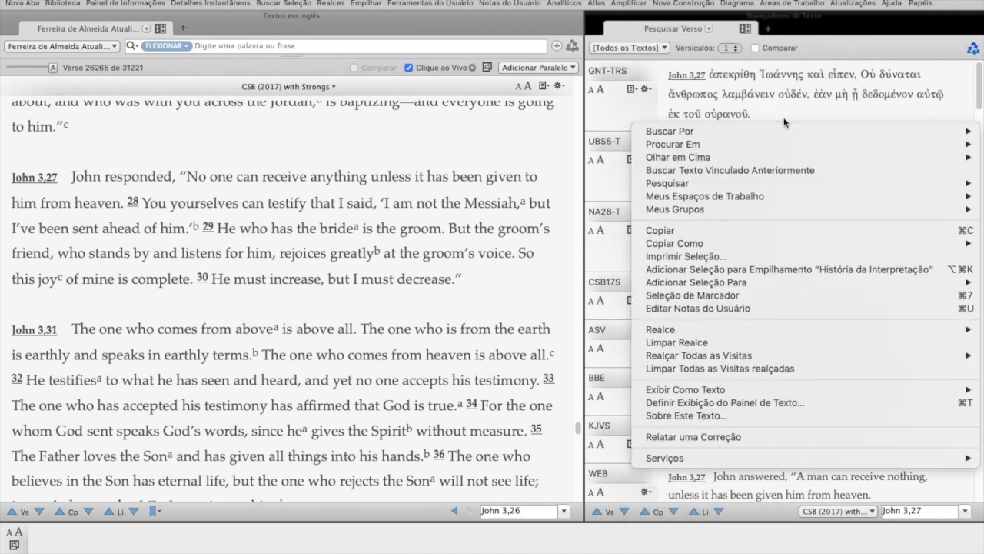
click(784, 122)
drag(768, 112, 668, 80)
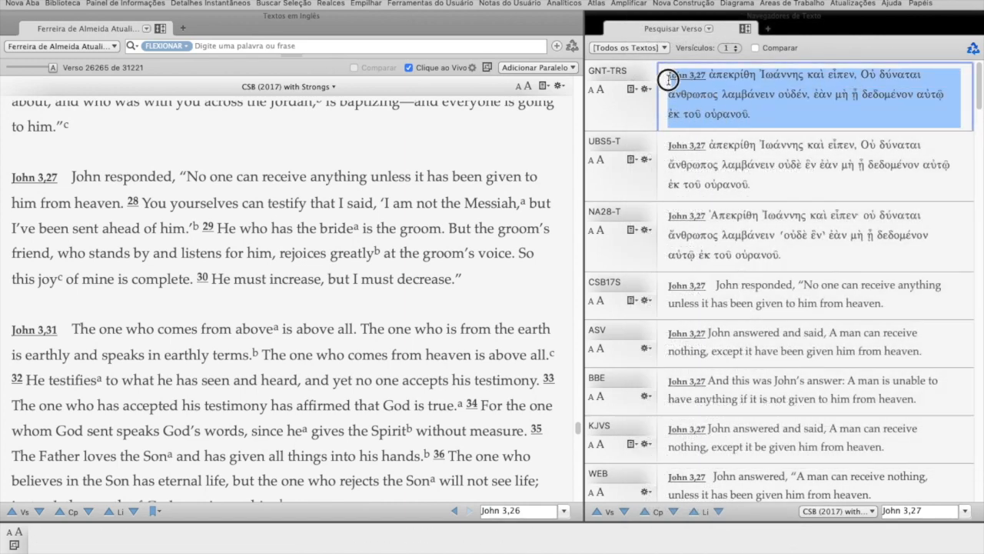
right_click(713, 87)
click(727, 83)
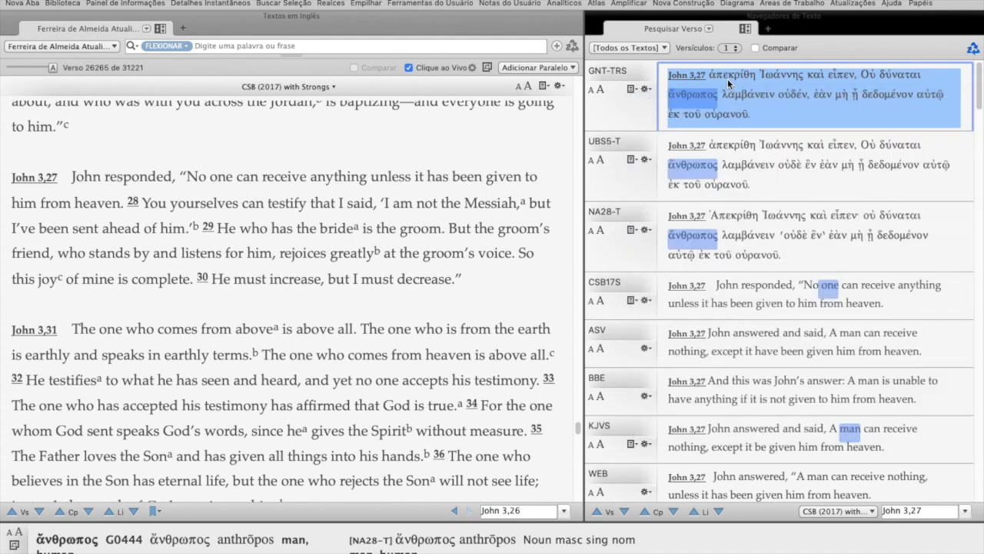
right_click(726, 88)
mouse_move(732, 214)
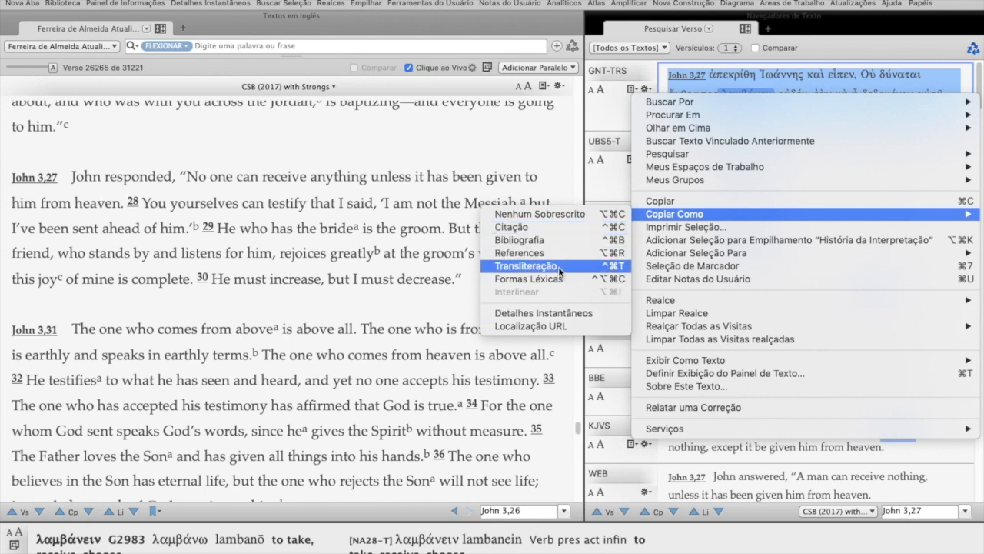
click(568, 228)
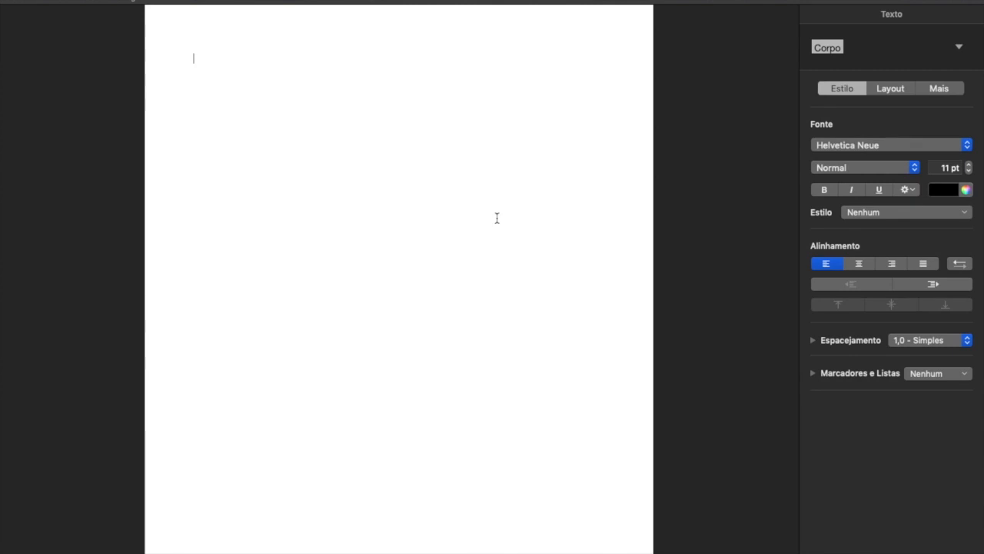
key(super+v)
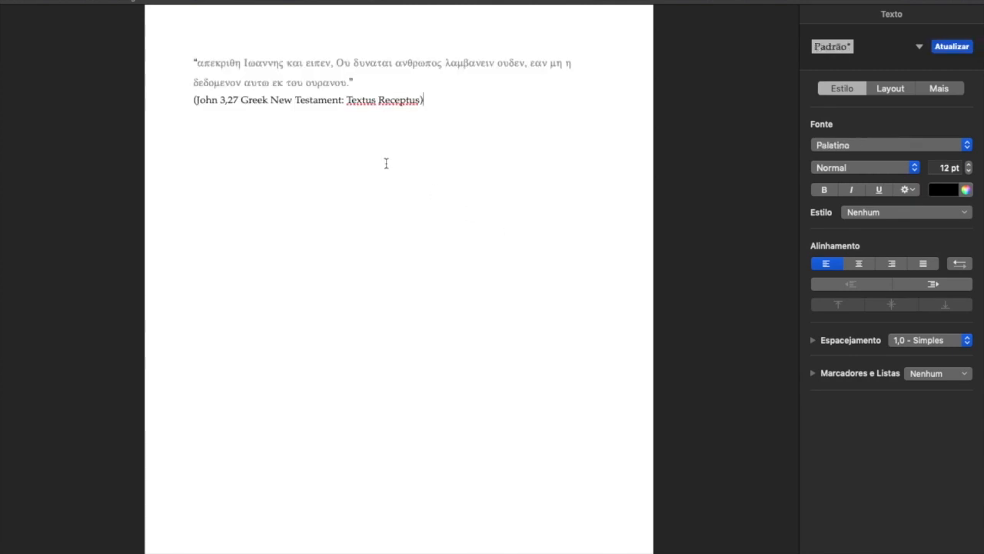
Step: Delete the pasted John 3,27 citation from the document and switch back to Accordance
drag(194, 61, 362, 78)
click(385, 82)
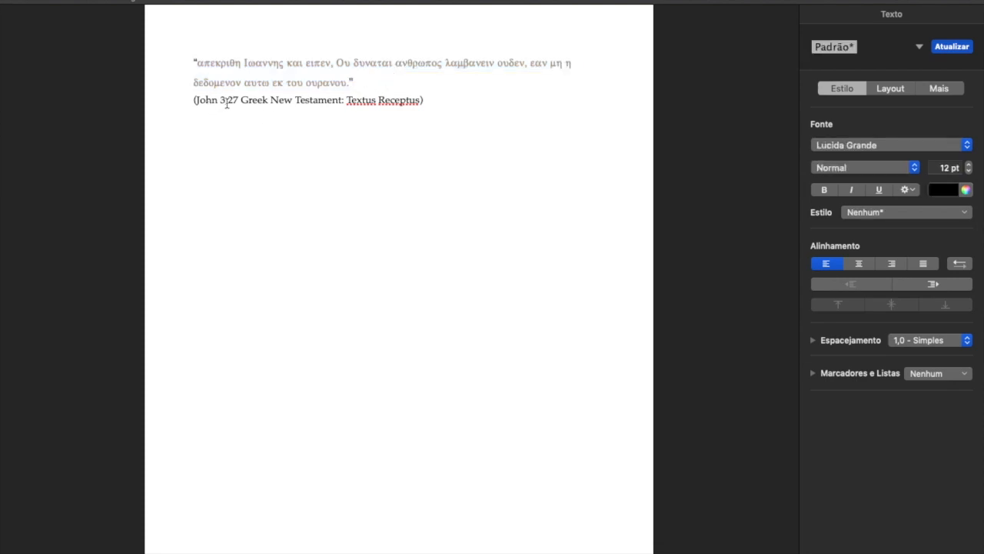
click(343, 101)
text(:)
drag(436, 102, 193, 63)
key(BackSpace)
key(ctrl+Right)
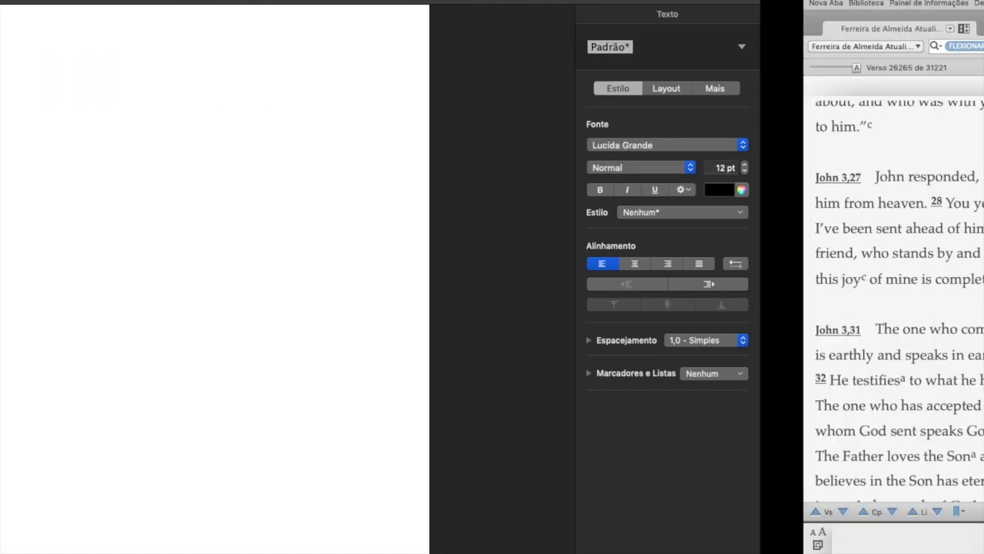
Step: Turn on Comparar for the John 3,27 verse search and limit it to the Textos Grego group
triple_click(672, 96)
click(757, 49)
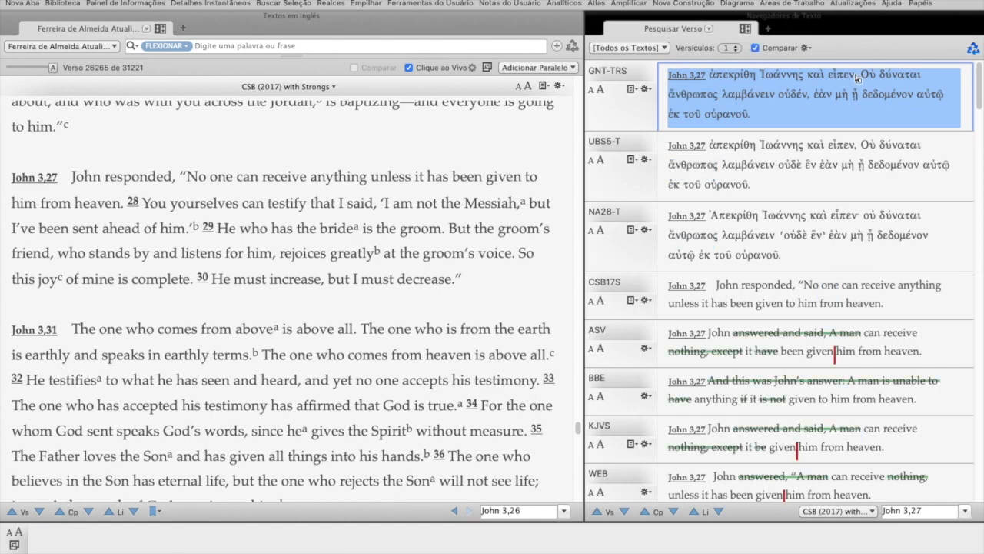
click(650, 49)
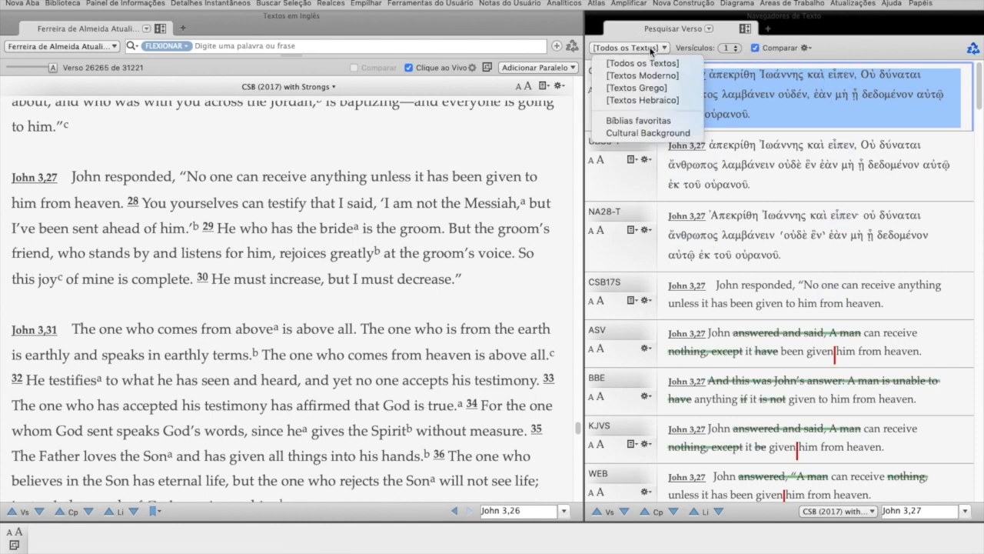
click(658, 88)
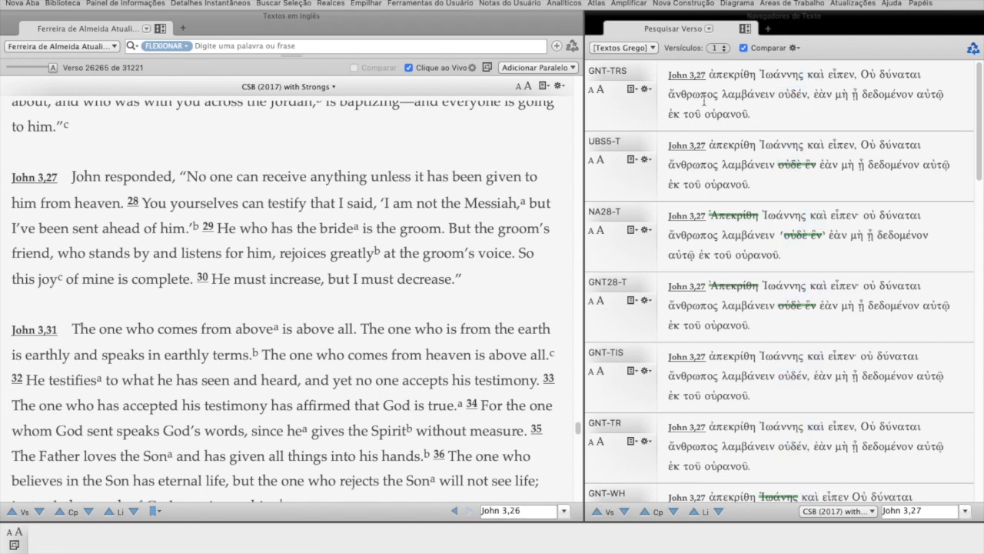
Step: Copy the John 3,27 verse from the GNT-TRS pane and paste it into the Pages document
click(670, 75)
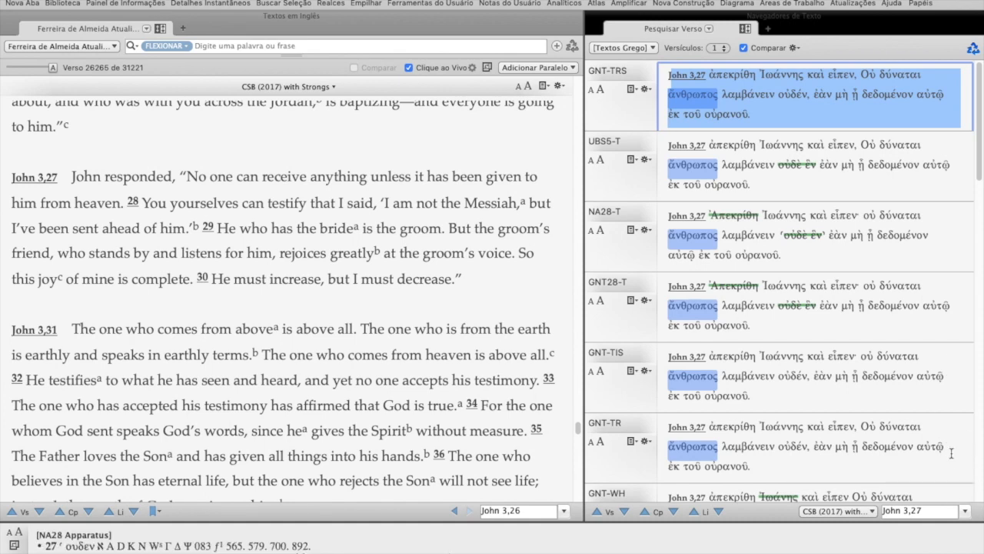
key(ctrl+Left)
key(super+v)
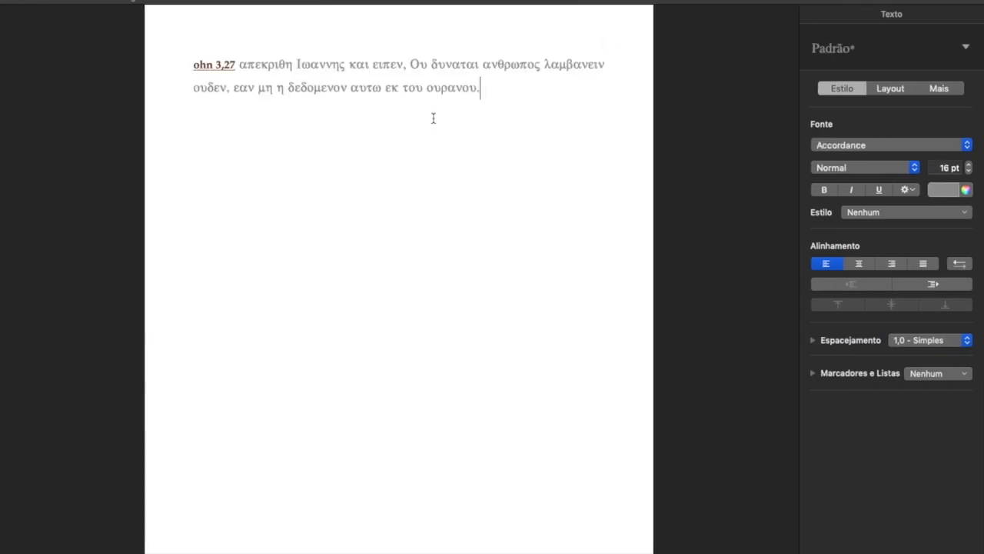
Step: Cut the pasted Greek verse from the document and return to Accordance
drag(483, 105, 154, 66)
key(super+x)
key(ctrl+Right)
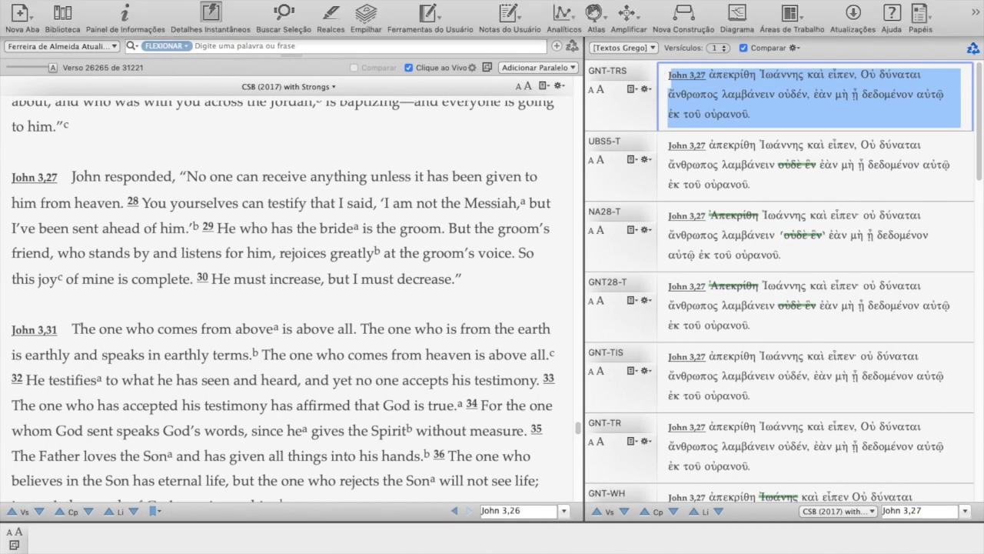
Step: Look through the available editing commands and the Copiar Como formats for the selected GNT-TRS verse
click(201, 0)
mouse_move(165, 0)
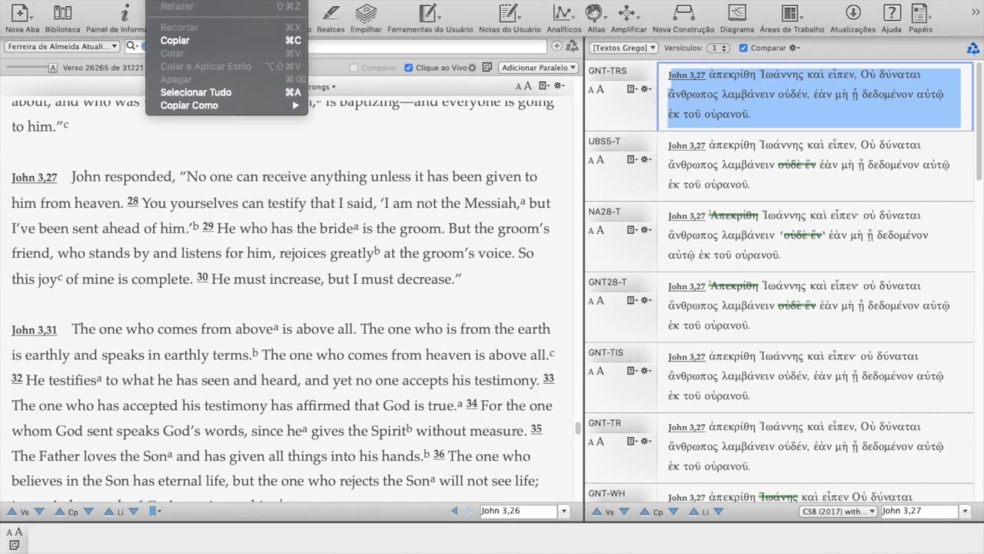
mouse_move(225, 105)
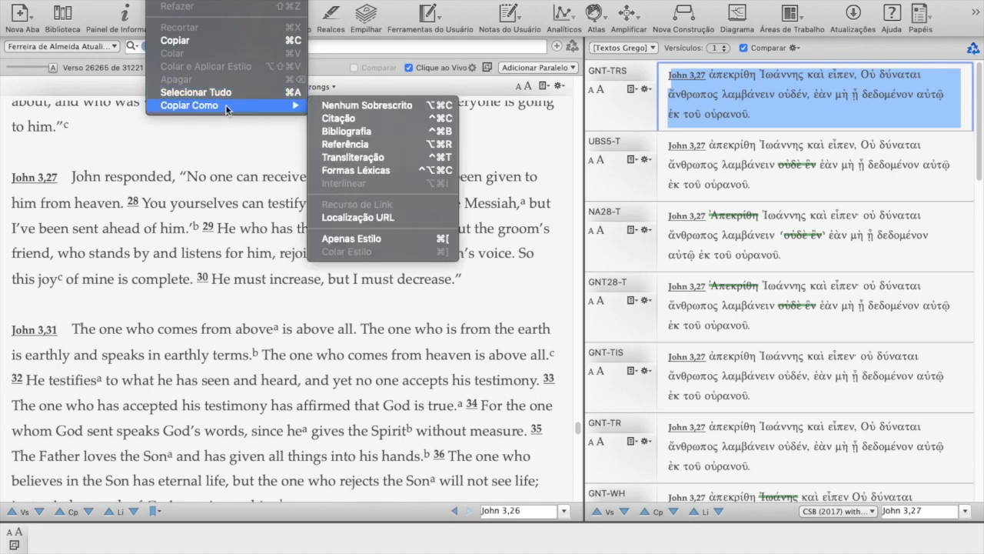
click(199, 0)
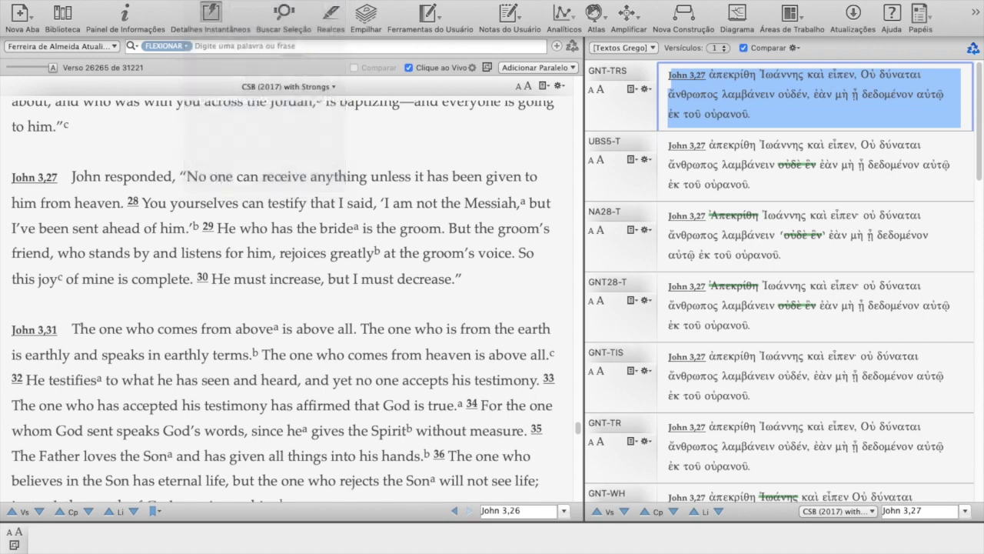
click(120, 0)
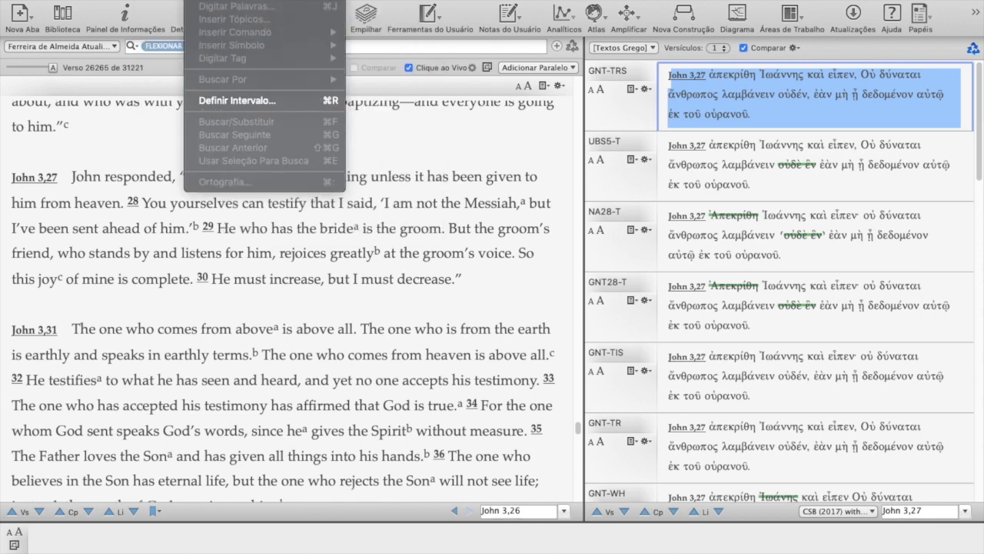
click(195, 91)
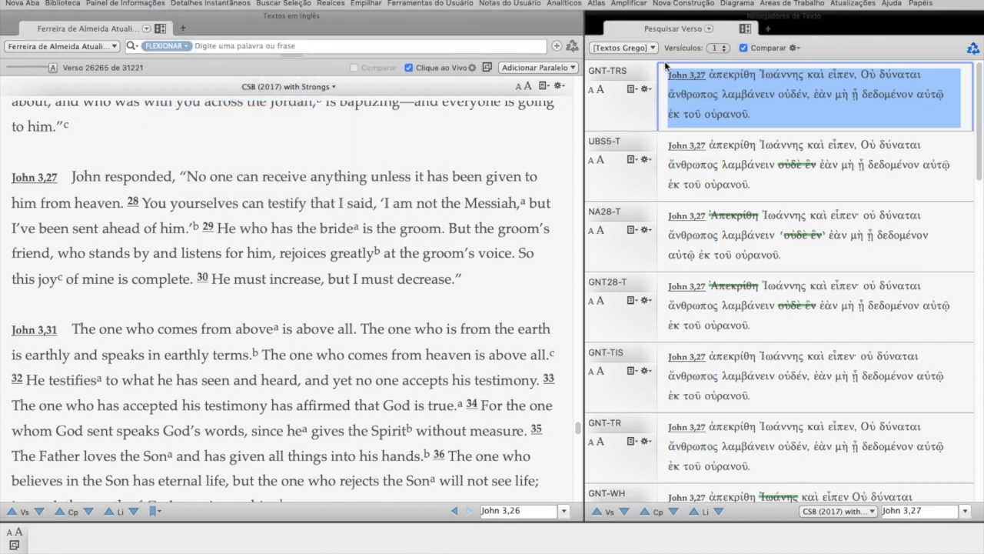
Step: Check which copy command is offered for the GNT-TRS pane when no text is selected
click(717, 94)
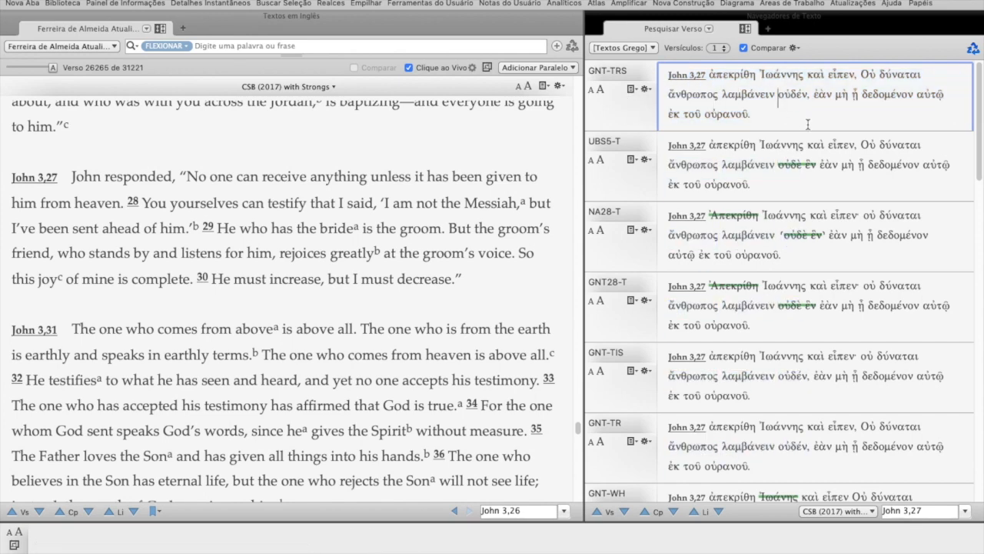
key(alt+Right)
click(201, 0)
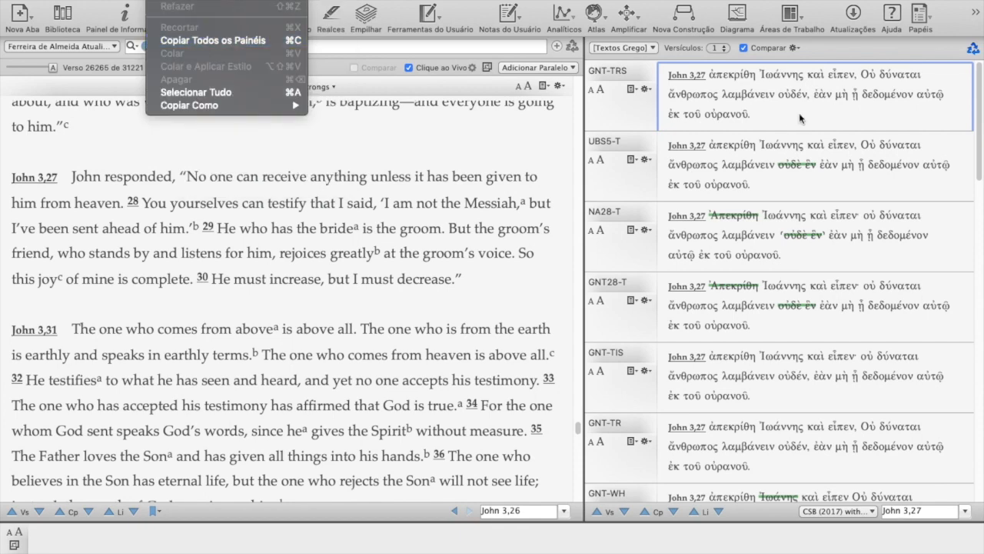
click(201, 42)
triple_click(677, 83)
drag(678, 83, 667, 80)
click(820, 52)
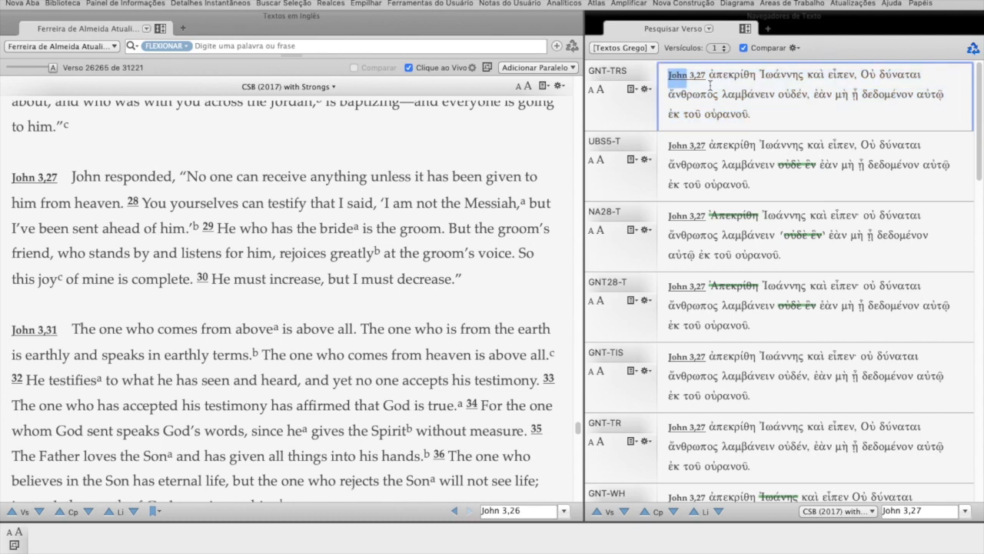
Step: Copy all Greek panes of John 3,27 (Copiar Todos os Painéis), paste them into the Pages document, and review them against Accordance
click(854, 170)
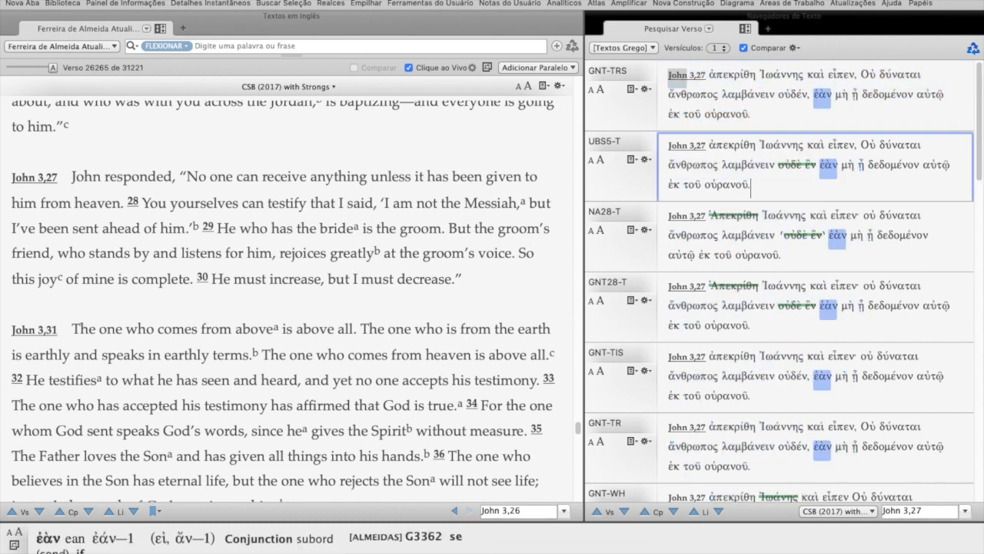
click(119, 9)
mouse_move(165, 8)
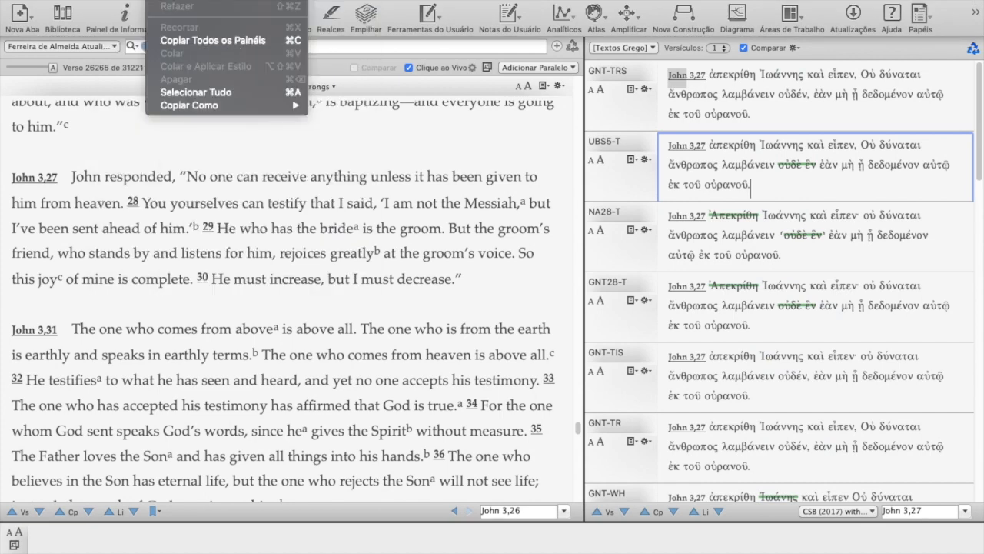
click(206, 40)
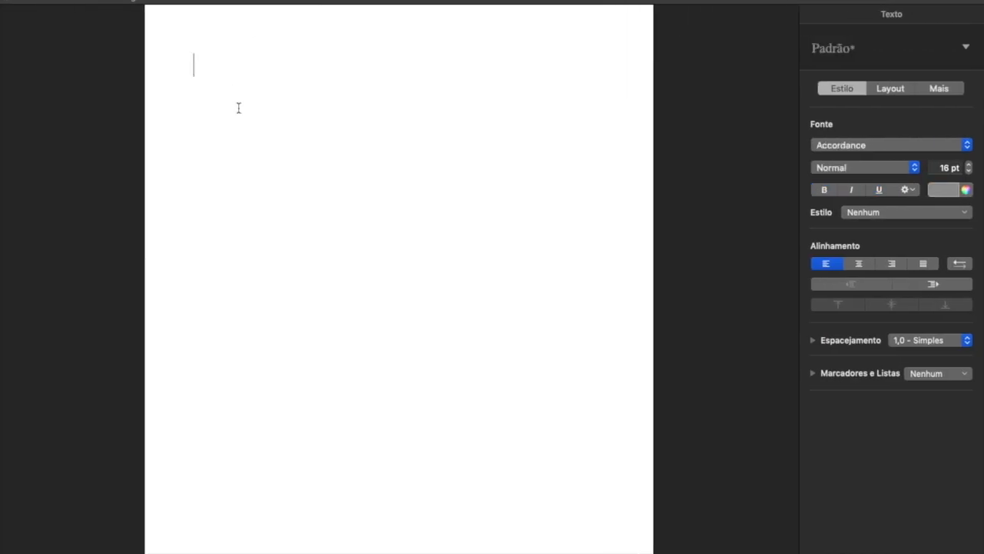
key(super+v)
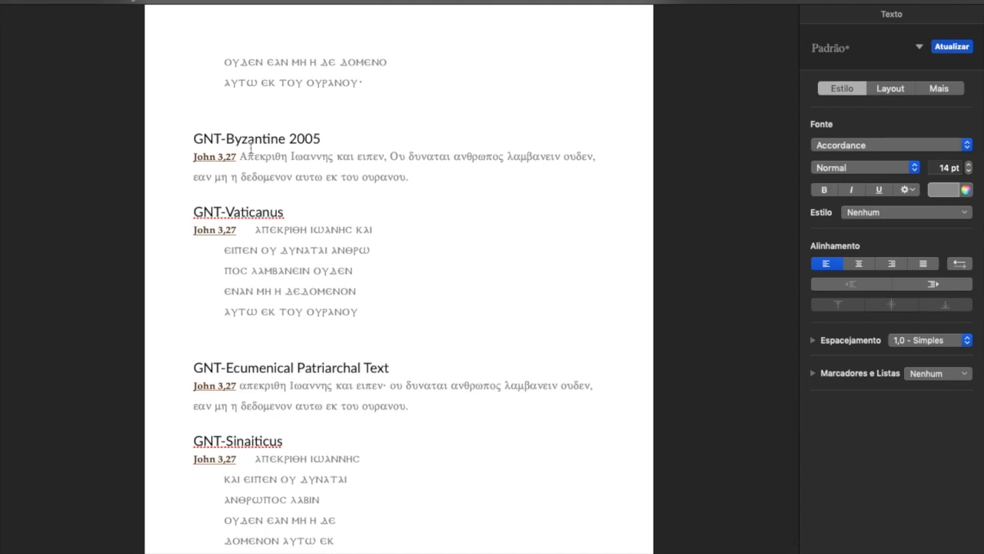
scroll(246, 138, down, 10)
scroll(252, 162, up, 15)
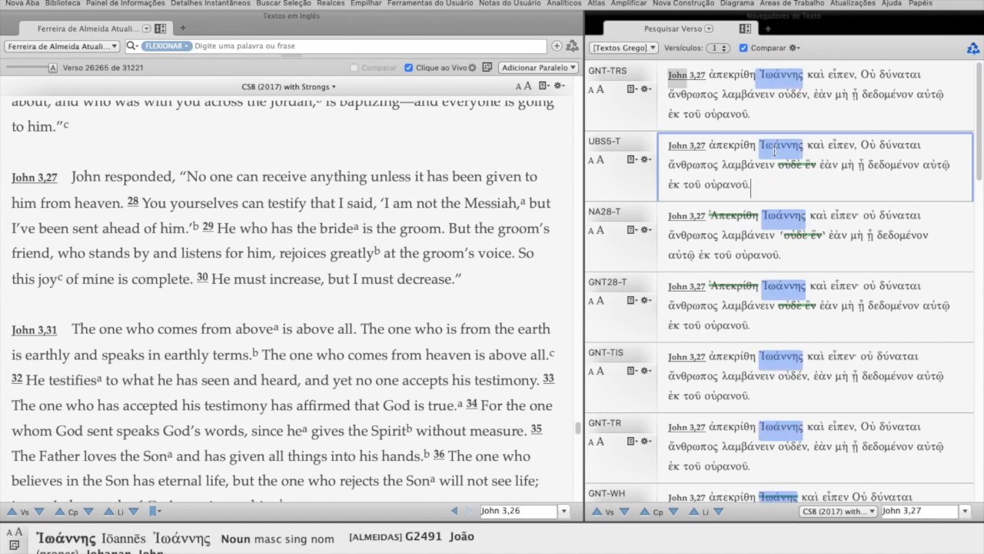
mouse_move(789, 171)
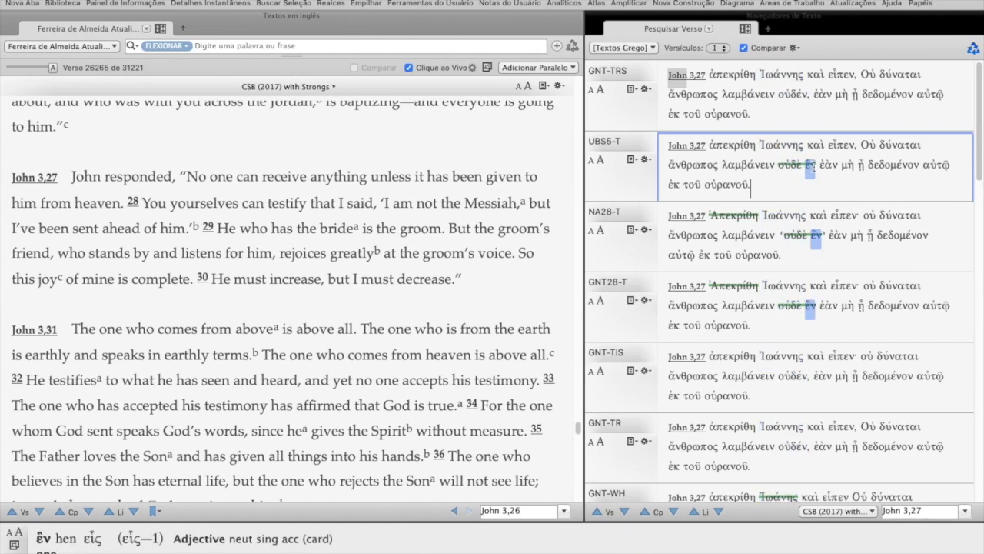
key(ctrl+Left)
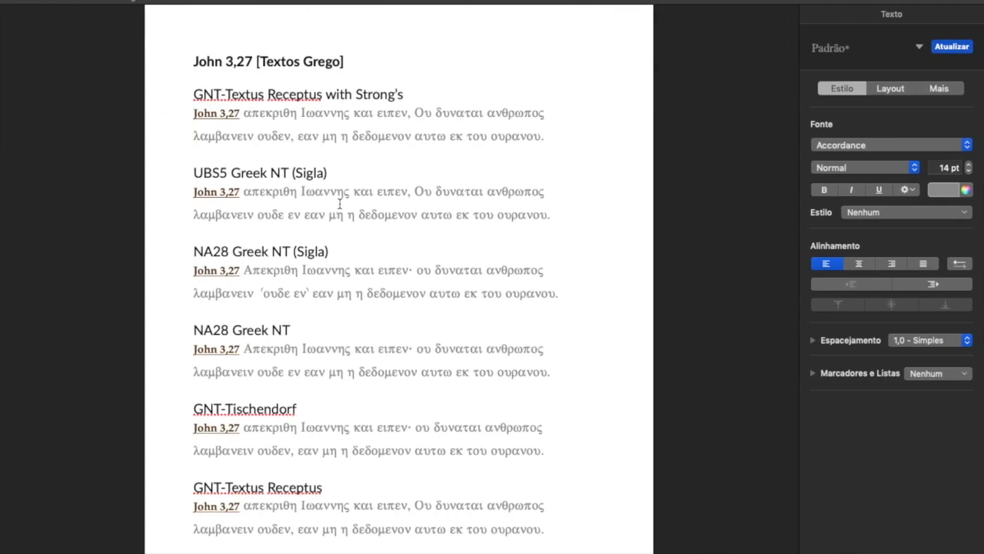
key(ctrl+Right)
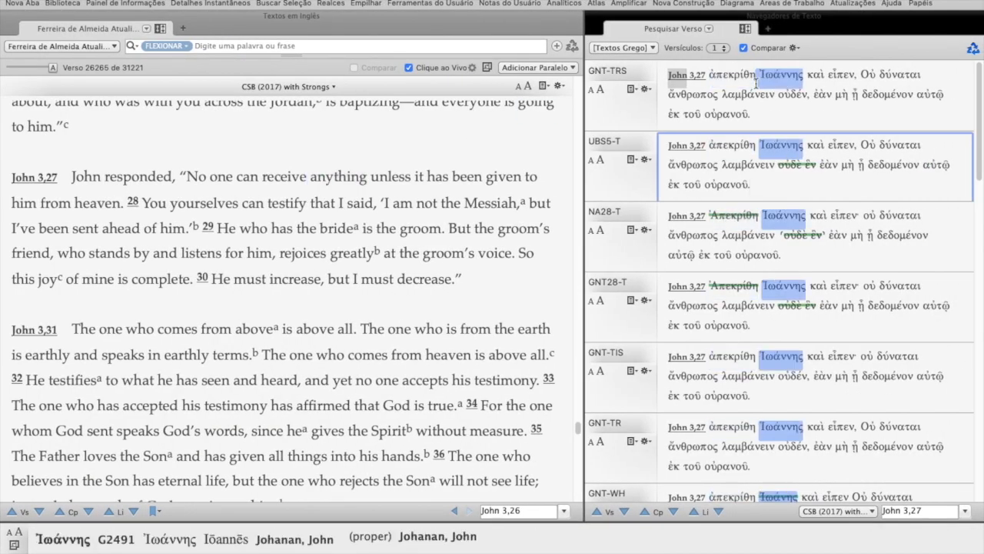
Step: Highlight the word λαμβάνειν in the GNT-TRS pane of John 3,27 with the Importante style
click(775, 94)
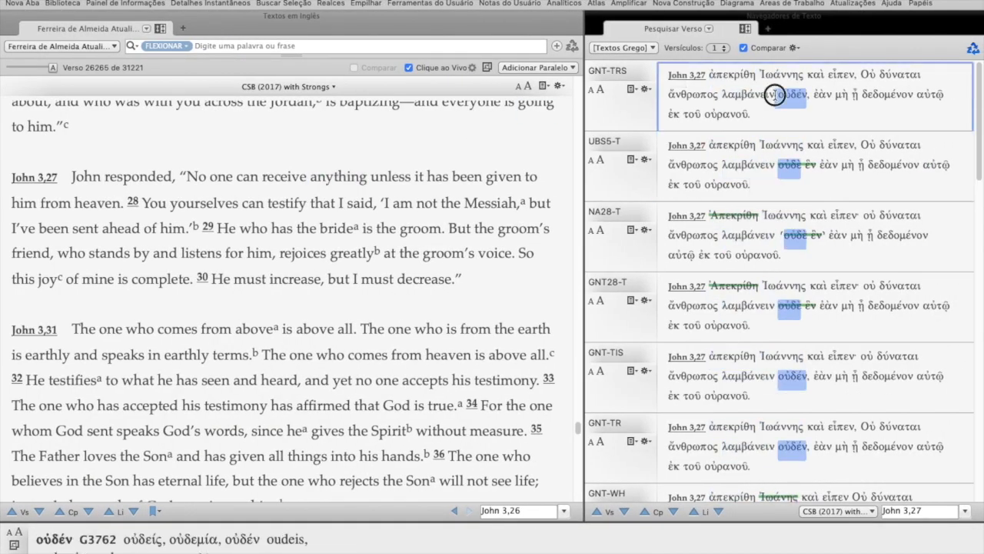
drag(775, 94, 722, 96)
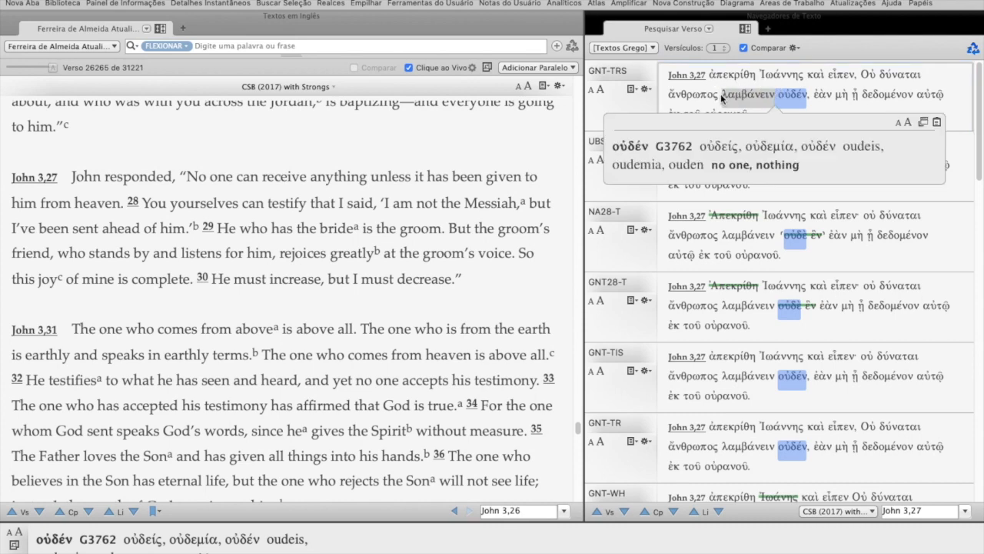
right_click(734, 102)
right_click(740, 103)
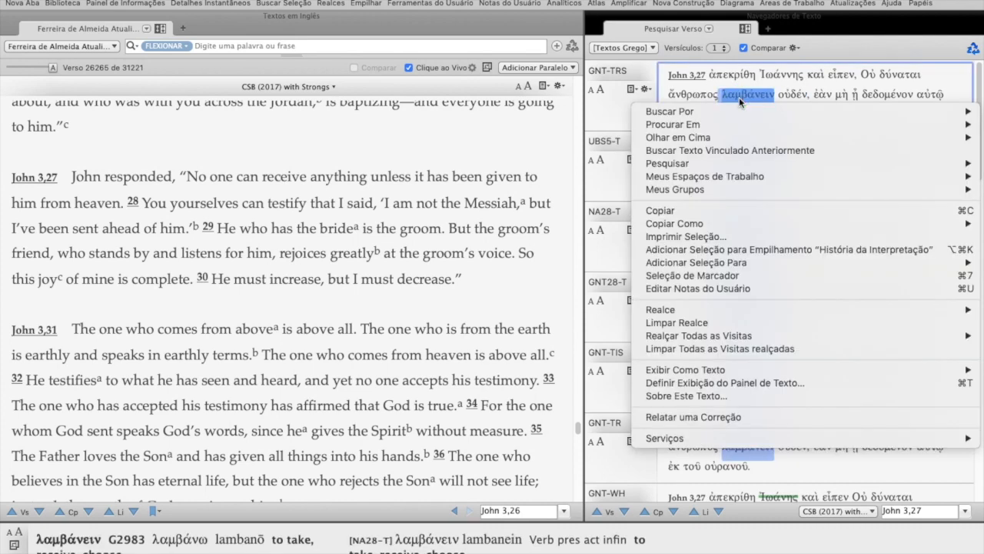
mouse_move(749, 308)
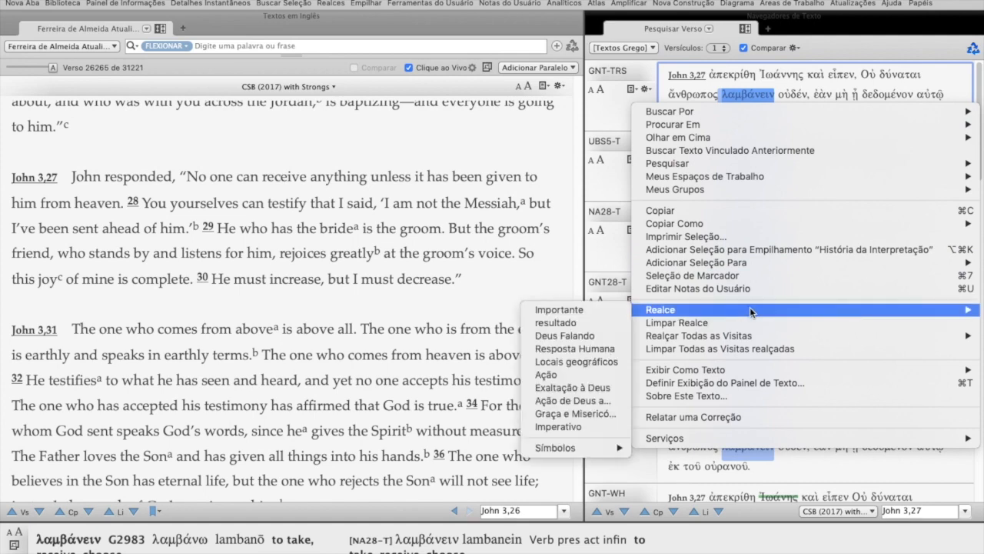
click(608, 315)
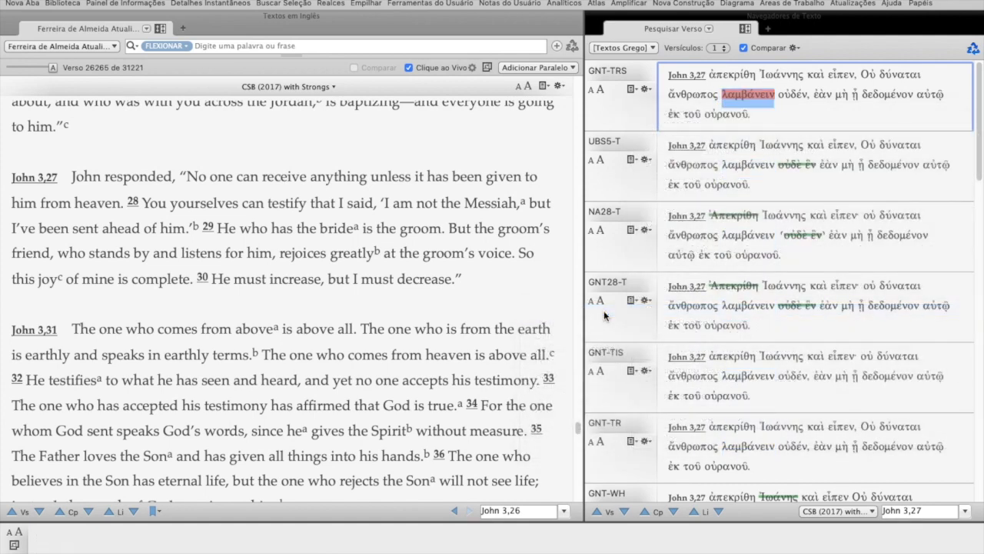
Step: Copy the GNT-TRS text of John 3,27 and paste it into the Pages document in place of all its existing content
click(807, 117)
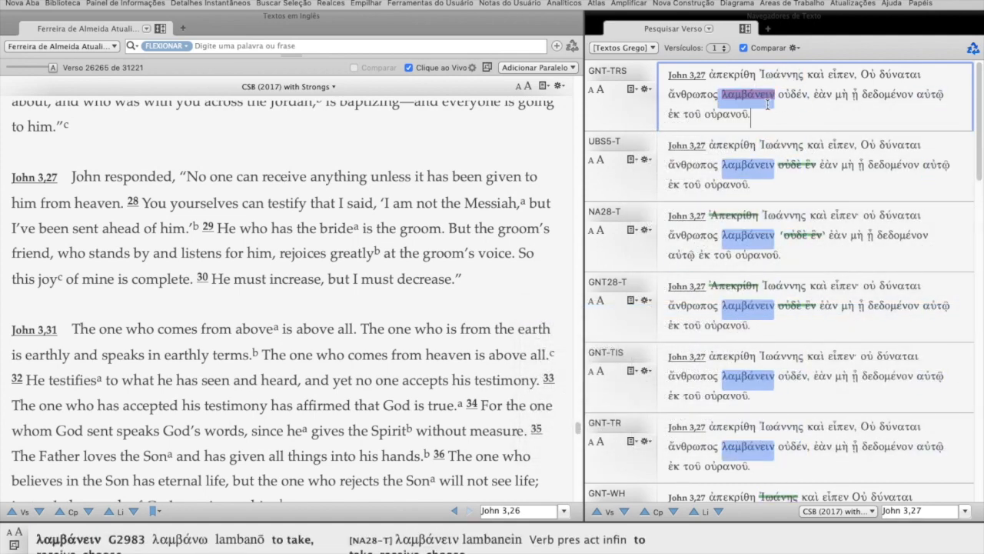
drag(755, 118, 661, 73)
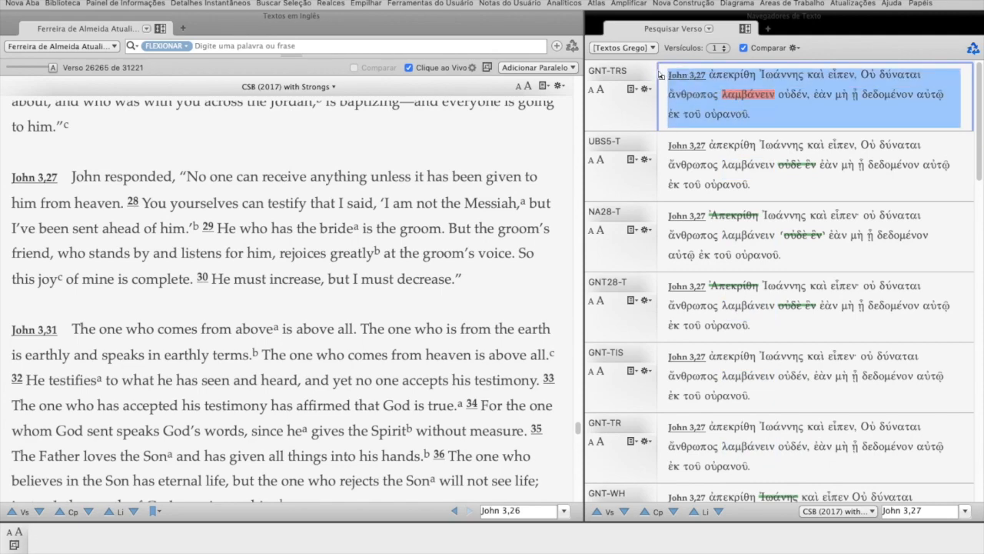
key(ctrl+Left)
key(super+a)
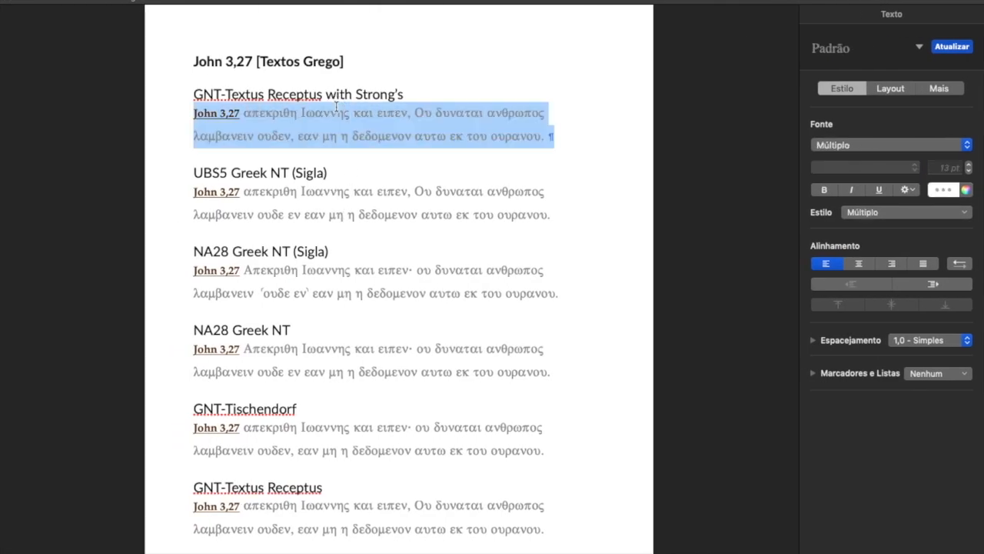
key(BackSpace)
text(John 3,27 απεκριθη Ιωαννης και ειπεν, Ου δυναται ανθρωπος λαμβανειν ουδεν, εαν μη η δεδομενον αυτω εκ του ουρανου.)
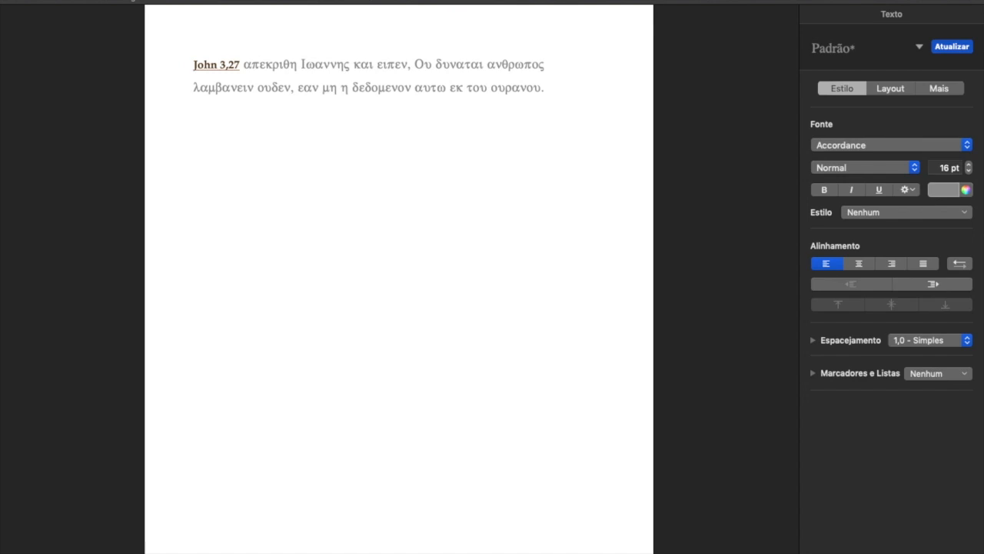
Step: Delete the pasted verse from the Pages document and return to Accordance
drag(543, 112, 180, 67)
key(BackSpace)
key(ctrl+Right)
Step: Open the print dialog for the Greek texts of John 3,27 and look through the PDF output options
drag(667, 75, 830, 126)
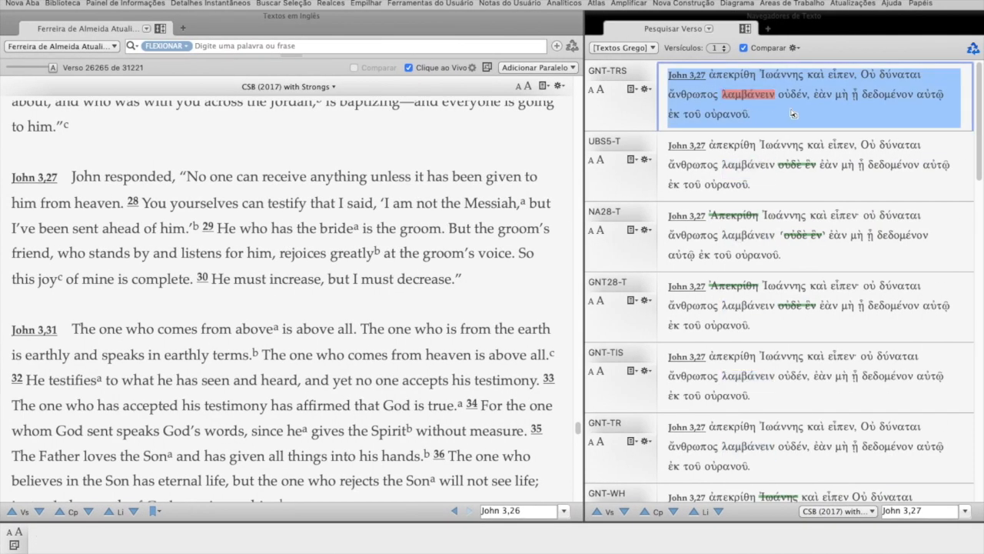
click(871, 50)
click(952, 146)
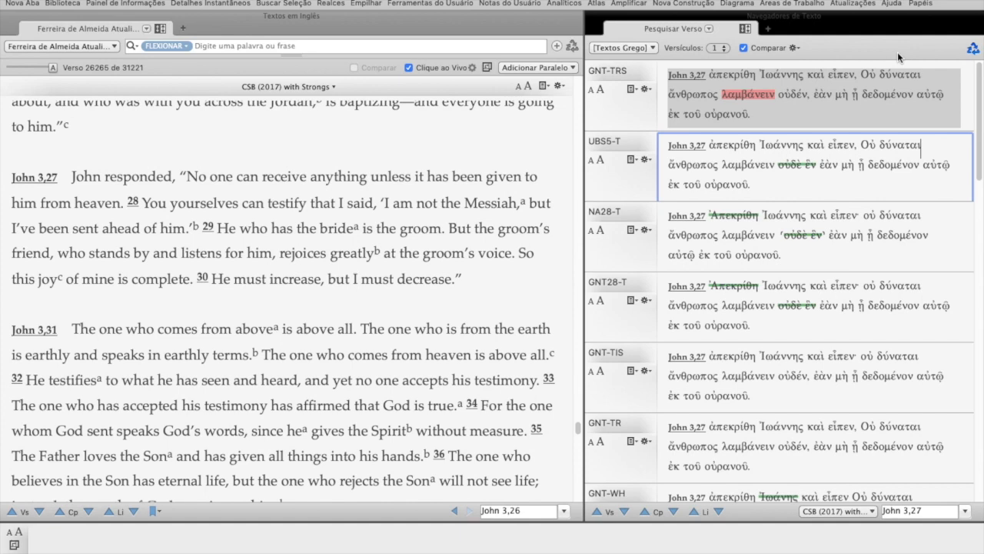
key(super+p)
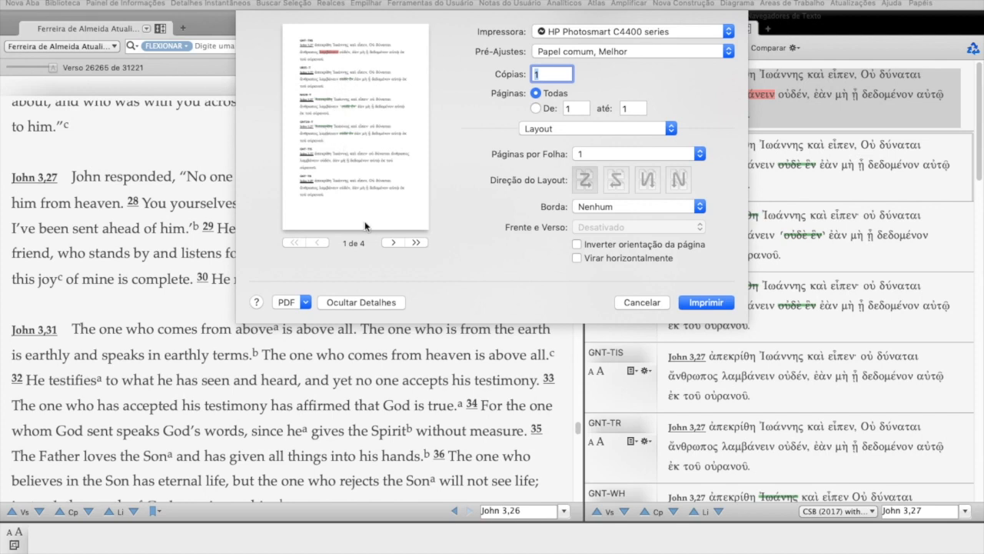
click(305, 301)
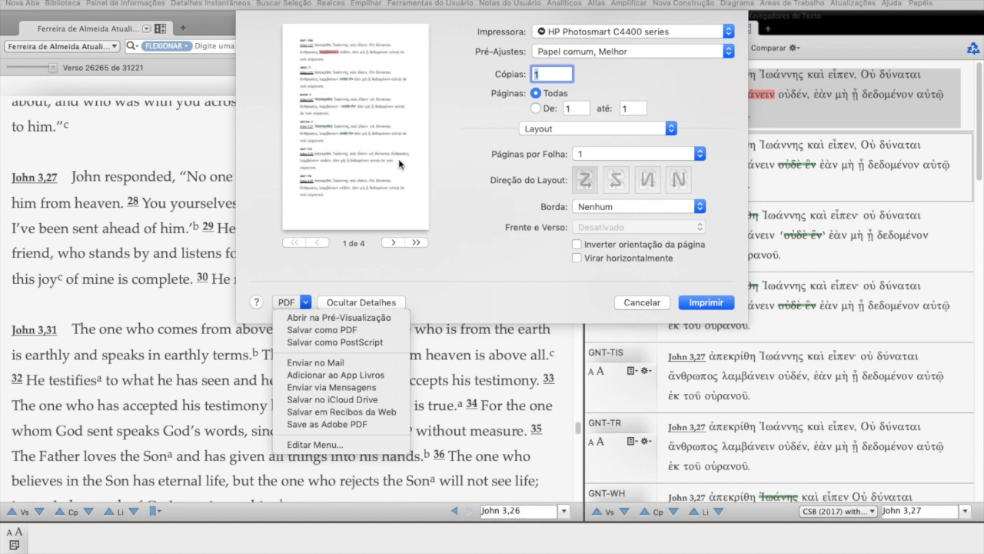
Step: Page through the print preview of the Greek texts and back to the first page, leaving the dialog without printing
click(395, 241)
click(394, 242)
click(394, 242)
click(393, 243)
click(322, 243)
click(322, 243)
click(322, 243)
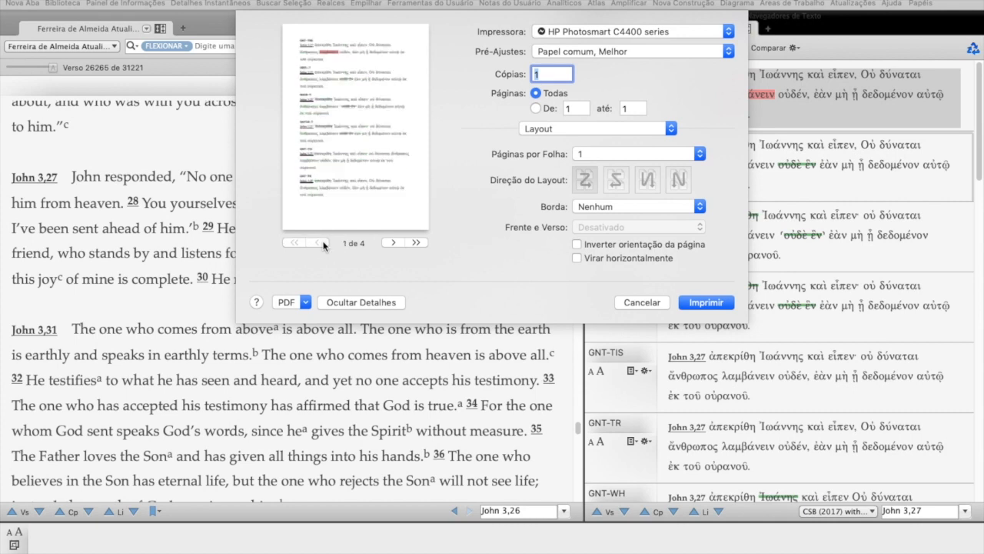
click(654, 303)
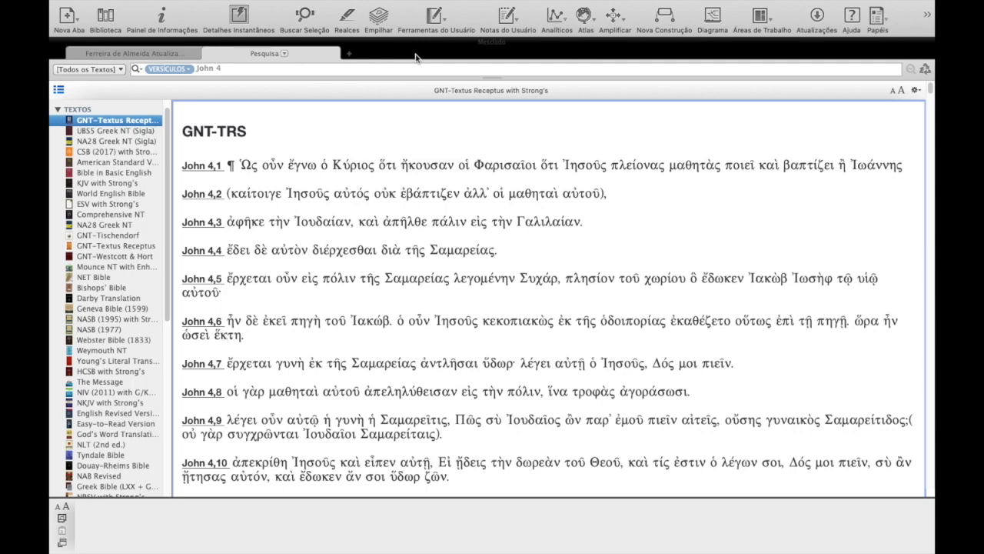
Step: Close the John 4 search tab and open a web browser tab (Navegador Web) in the workspace
click(212, 54)
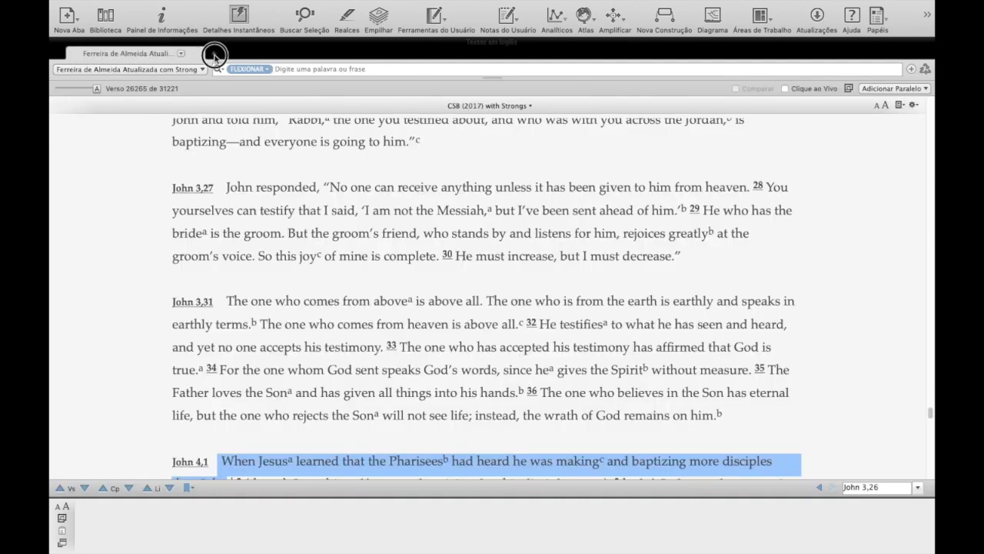
click(213, 54)
click(206, 53)
click(212, 54)
mouse_move(214, 55)
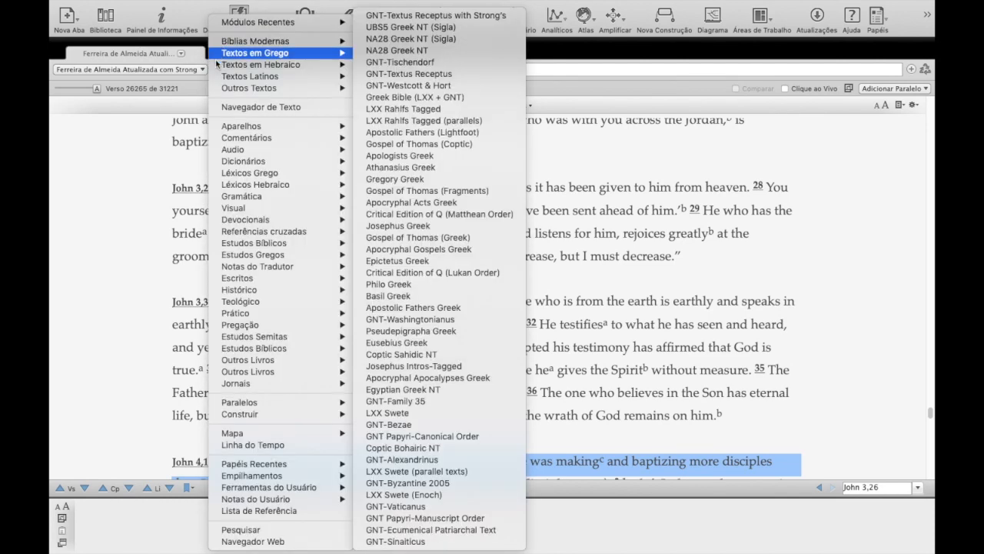
click(391, 54)
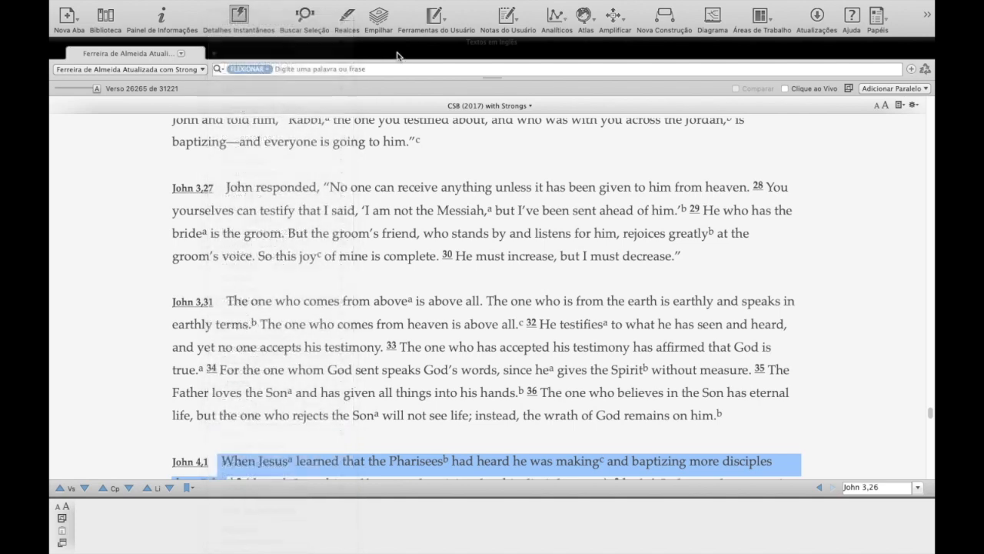
click(215, 56)
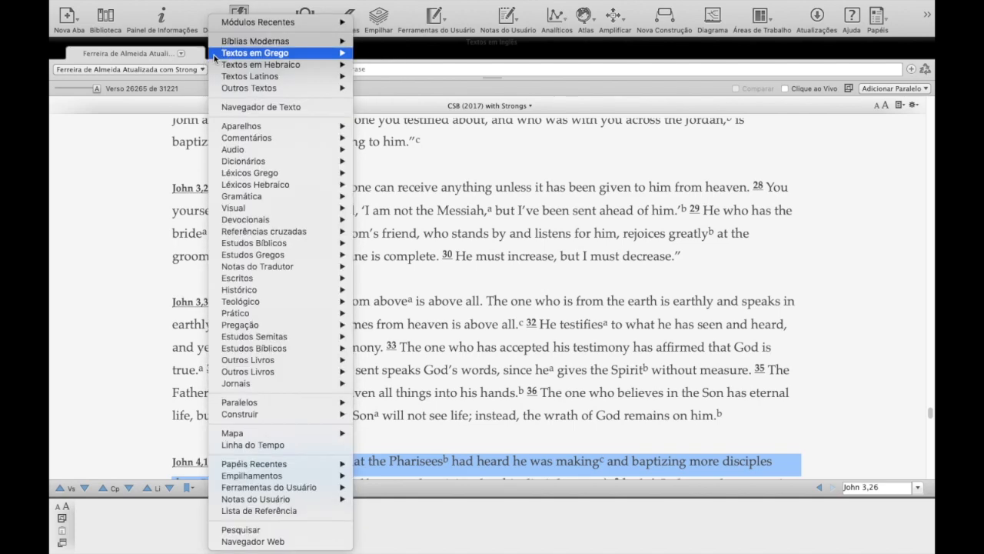
click(264, 541)
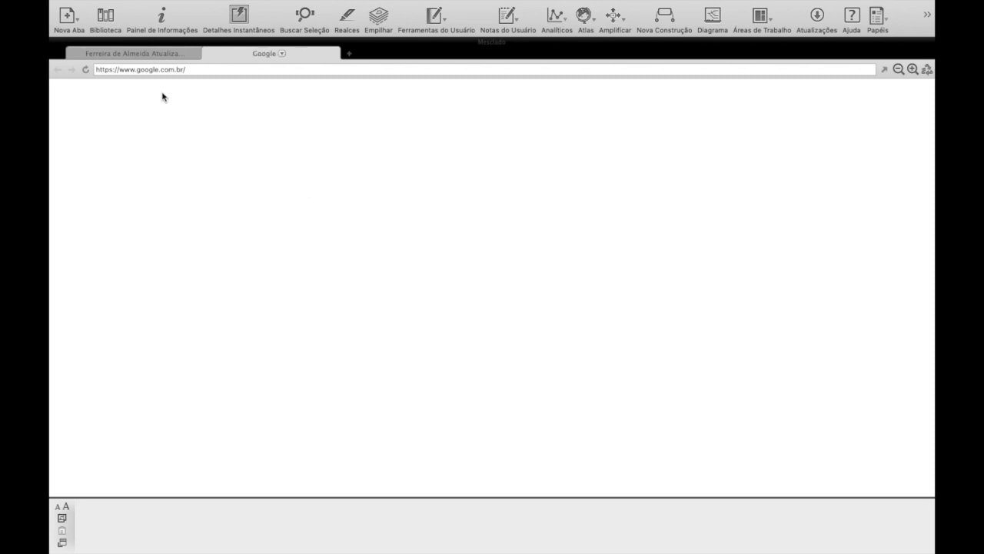
Step: Search Google for "John 4:1" in the web browser tab
click(395, 284)
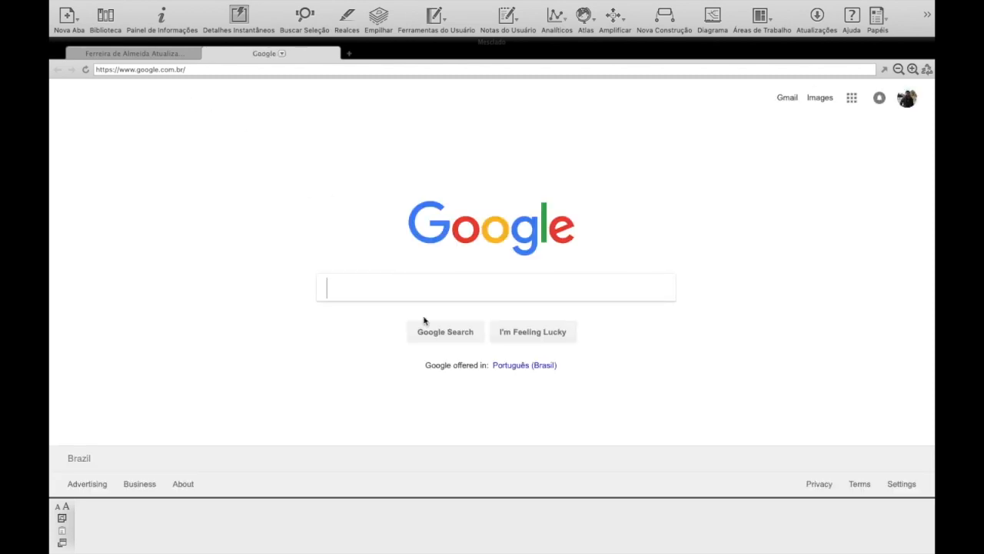
text(John 4:)
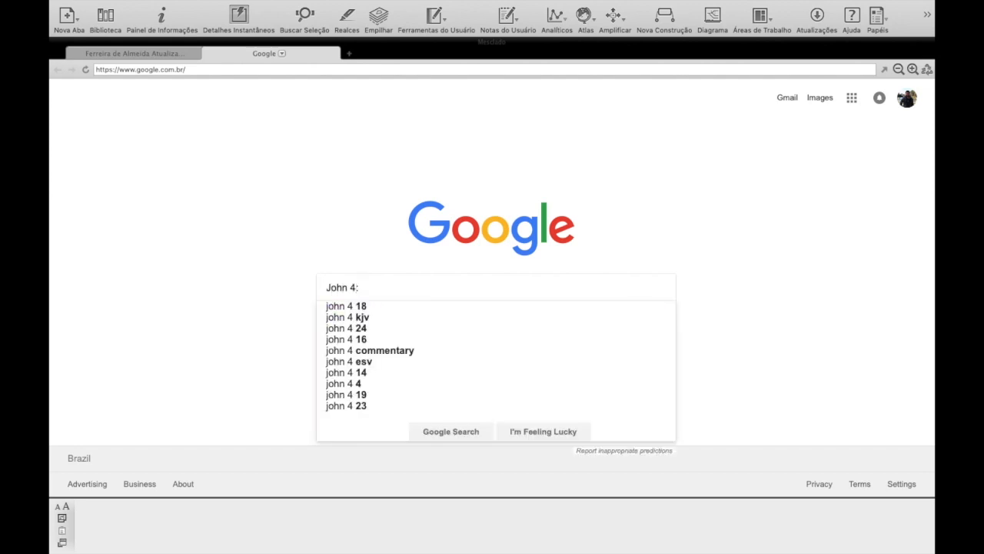
text(1)
key(Return)
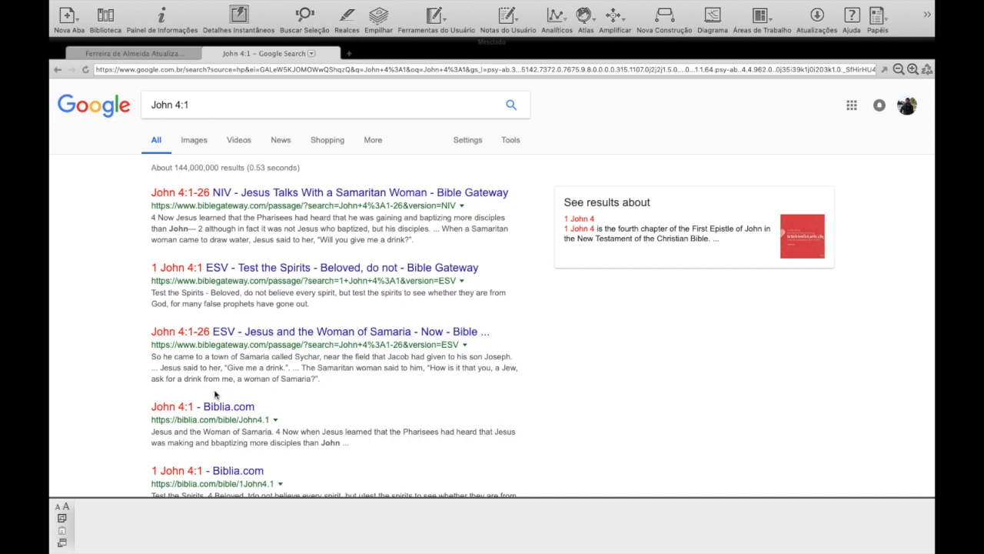
Step: Preview the verse behind the Biblia.com John 4:1 result in Instant Details and dock that pane beside the web page
mouse_move(192, 401)
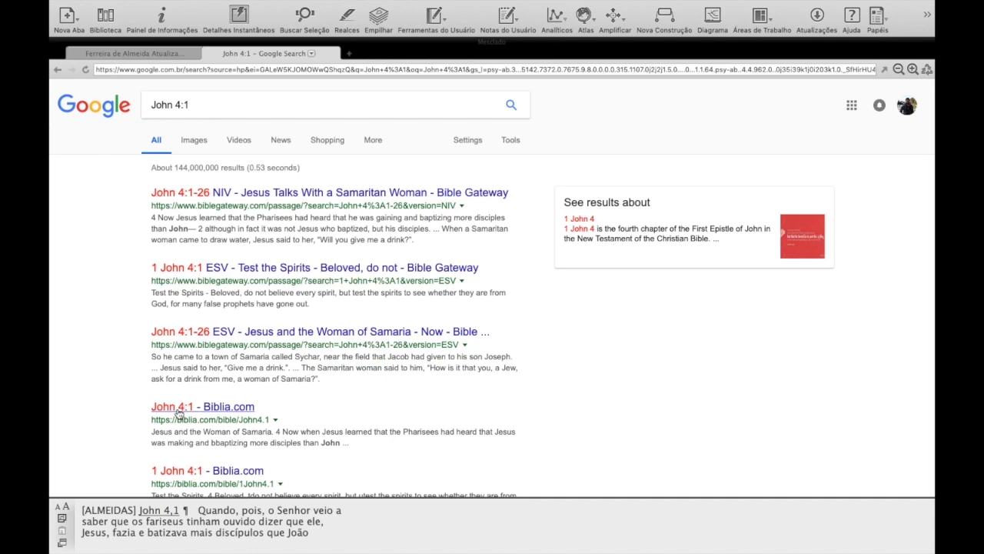
click(61, 519)
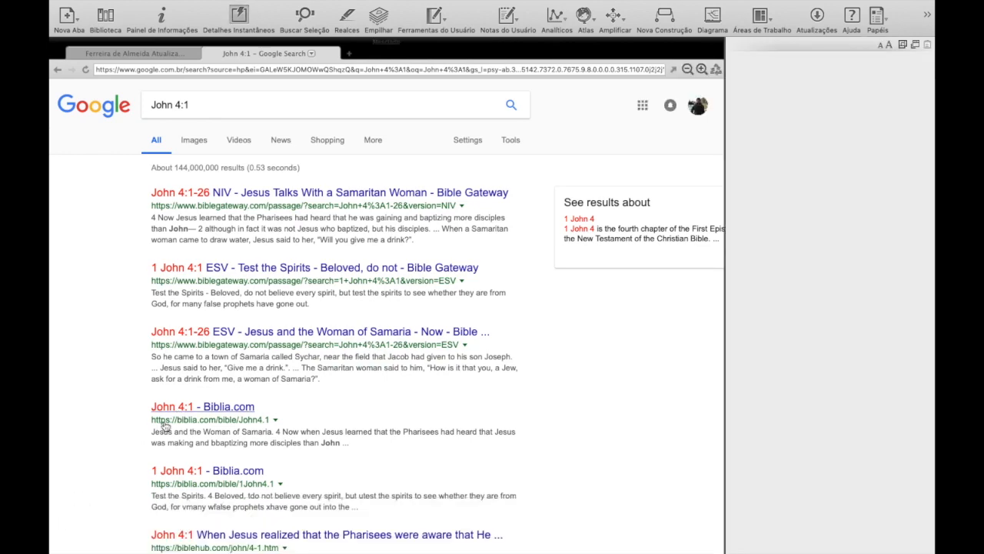
scroll(262, 384, right, 3)
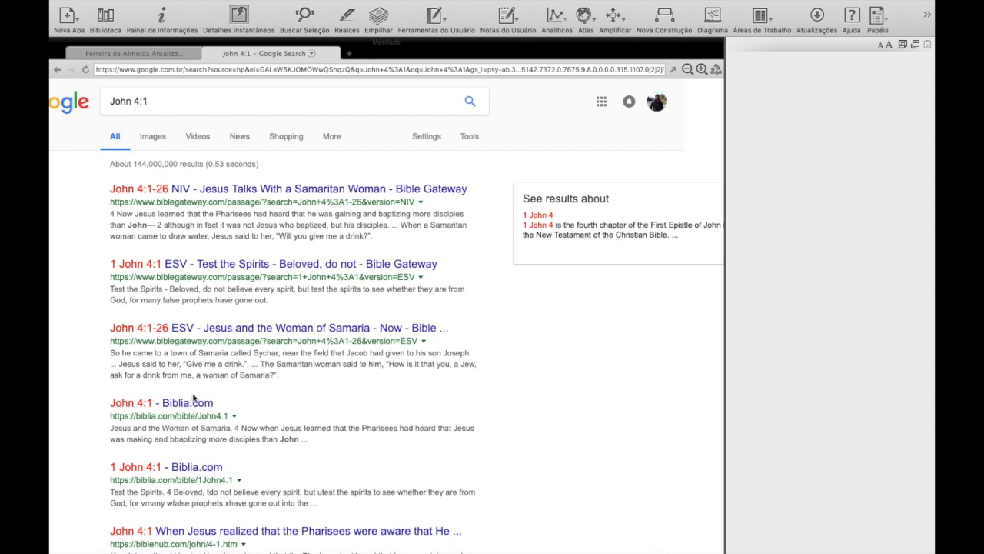
mouse_move(130, 408)
Step: Select the snippet under the Biblia.com John 4:1 result and look through the lookup and search commands available for it
drag(309, 439, 105, 426)
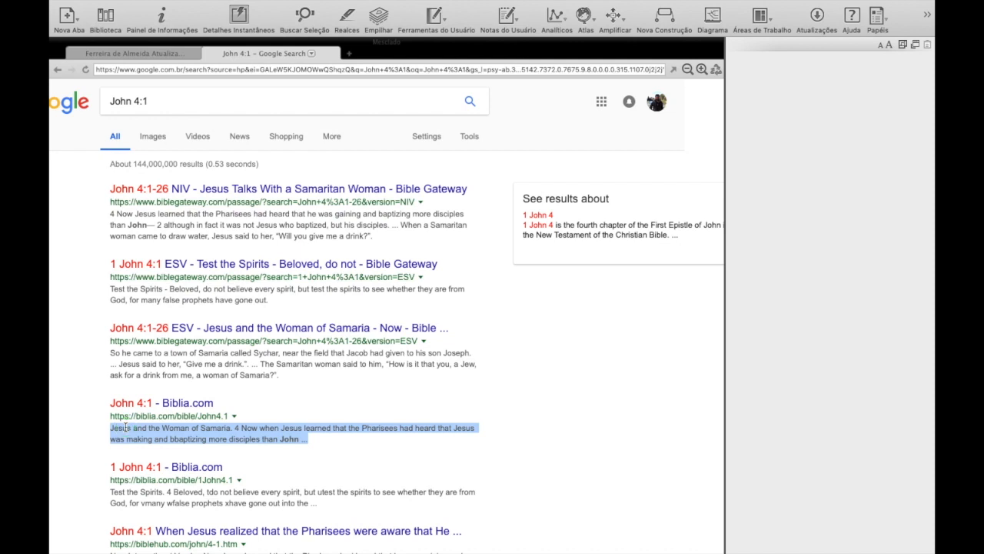
right_click(124, 429)
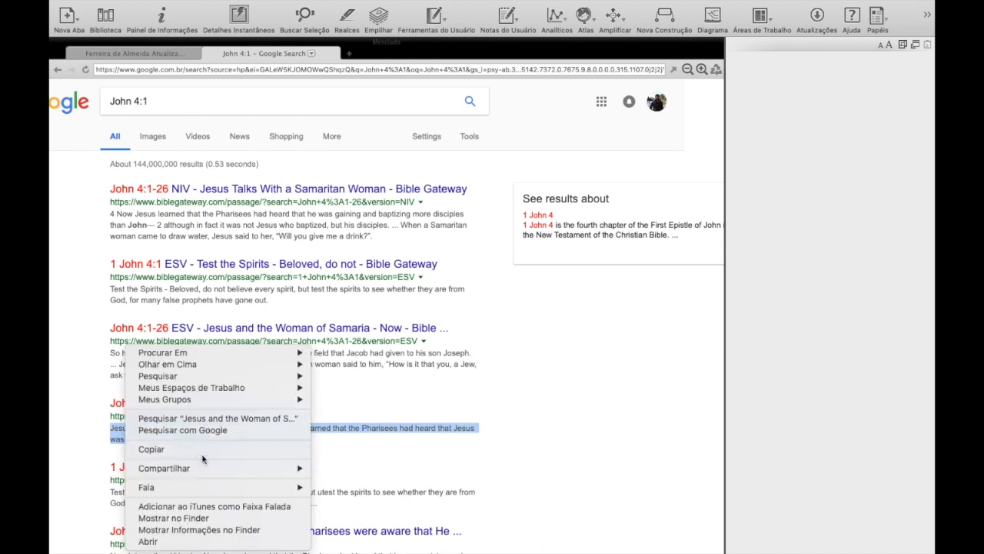
mouse_move(249, 367)
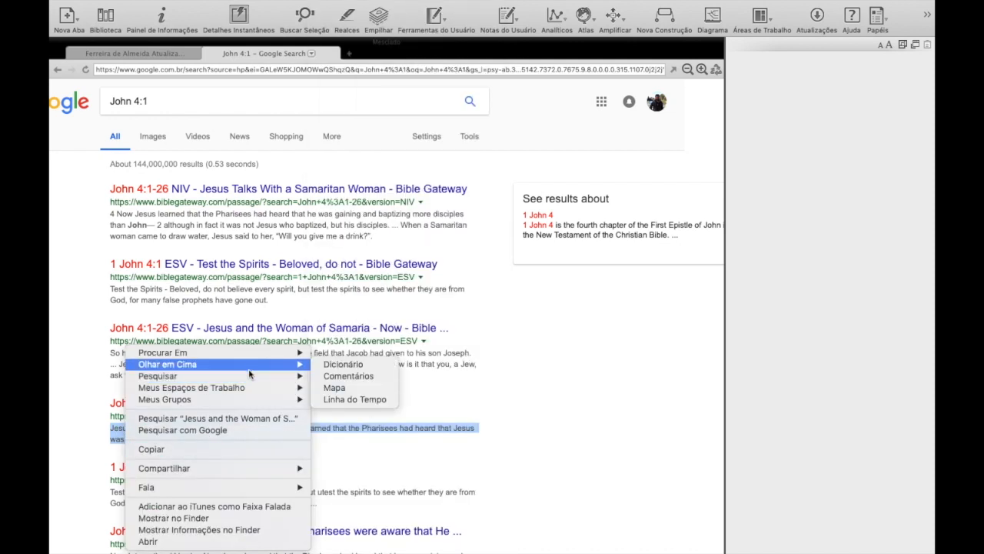
click(528, 397)
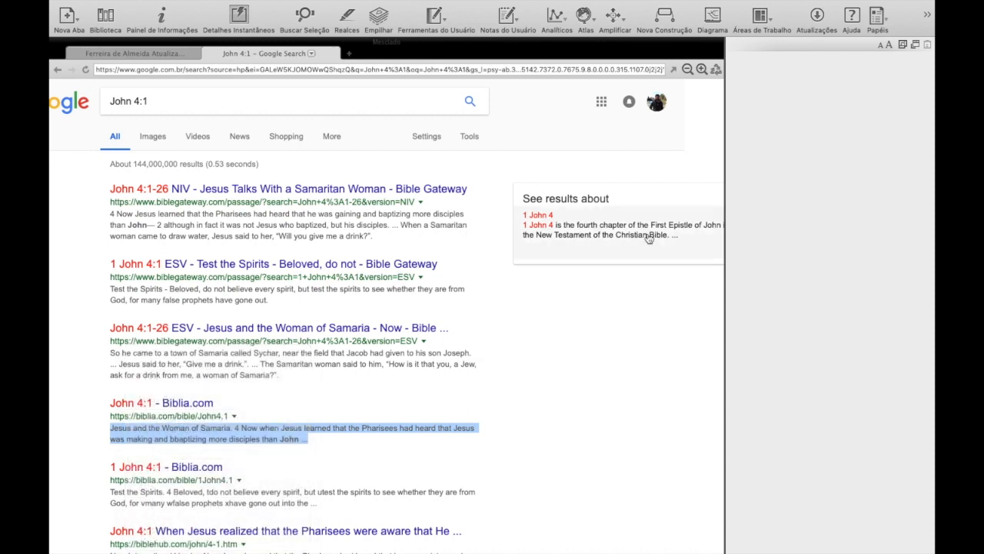
Step: Try enlarging and reducing the search results page, leaving it at a smaller zoom
click(702, 70)
click(702, 70)
click(687, 69)
click(688, 69)
click(688, 69)
click(688, 69)
click(701, 69)
click(701, 69)
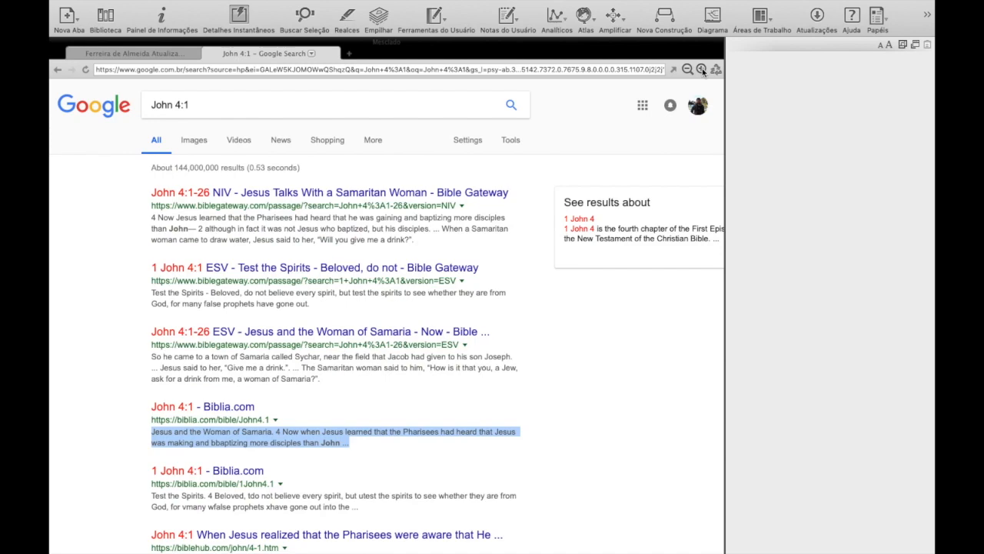
click(687, 69)
click(688, 69)
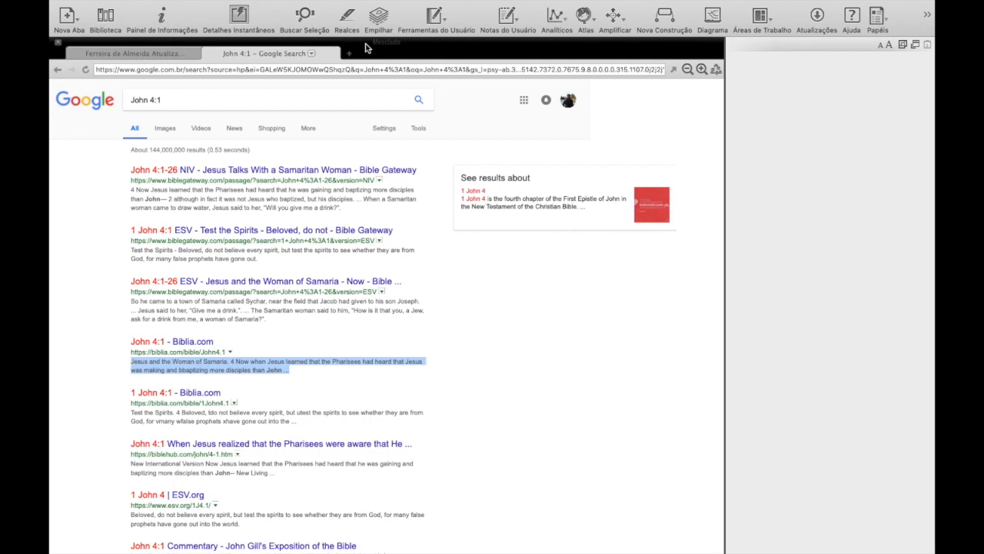
Step: Close the Google tab and dock the Instant Details pane back below the Bible text
click(214, 57)
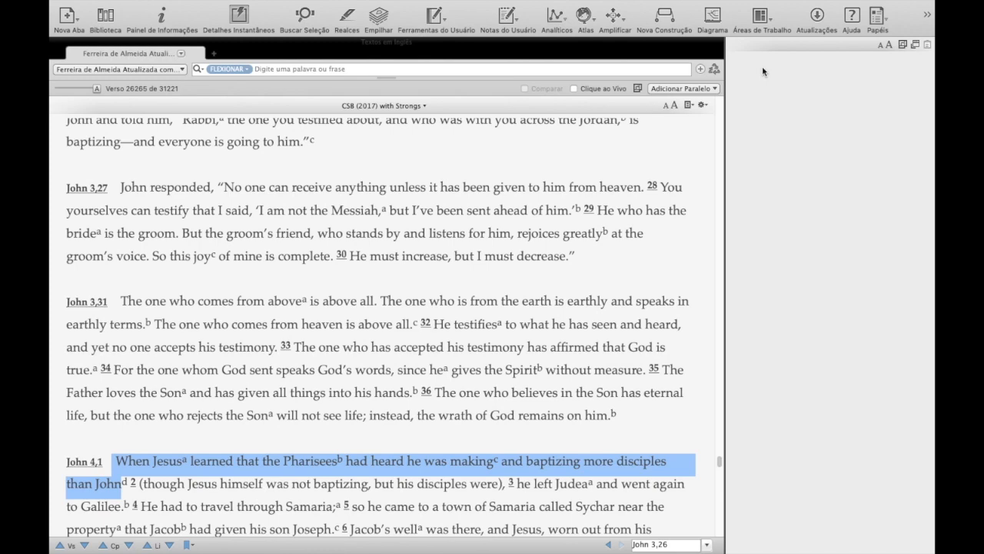
click(903, 45)
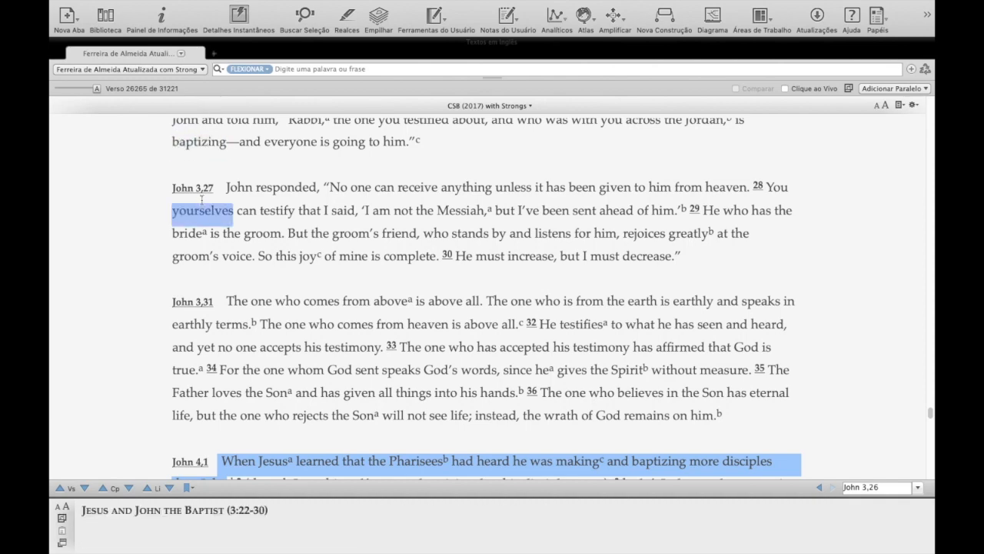
Step: Enable Clique ao Vivo, open John 3,27 in the text browser, and widen the CSB pane beside it
click(785, 88)
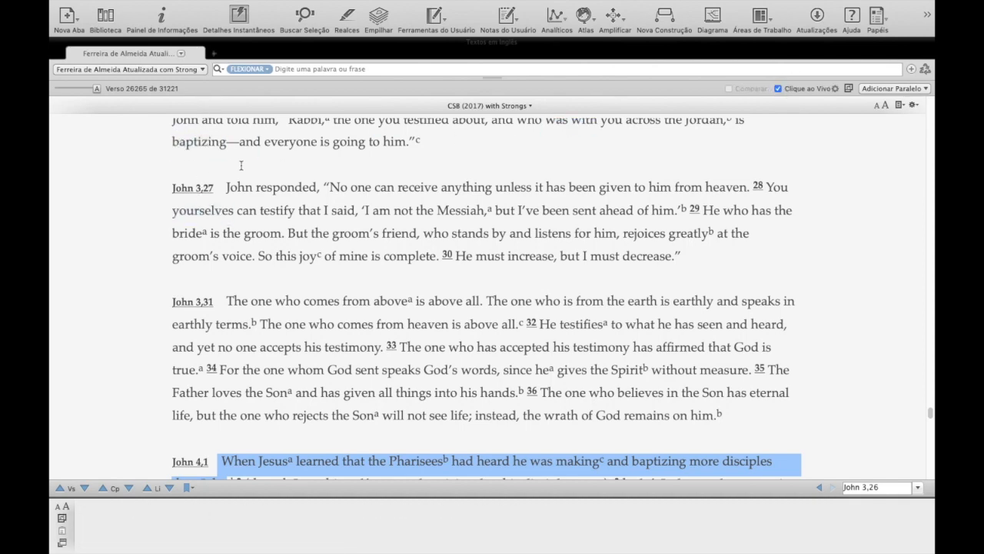
click(188, 189)
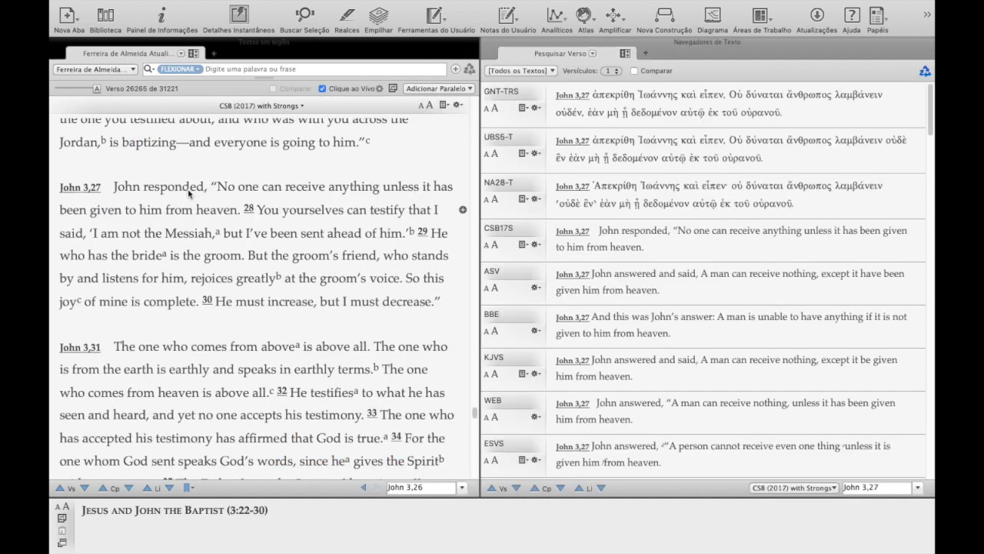
drag(480, 186, 575, 186)
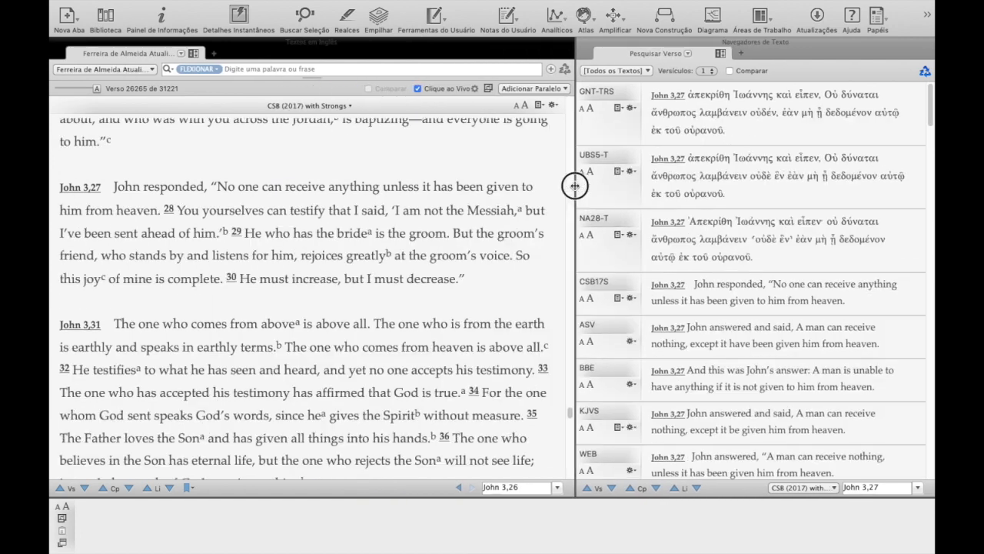
Step: Open the Accordance preferences and show the settings for the web and text browser
click(107, 7)
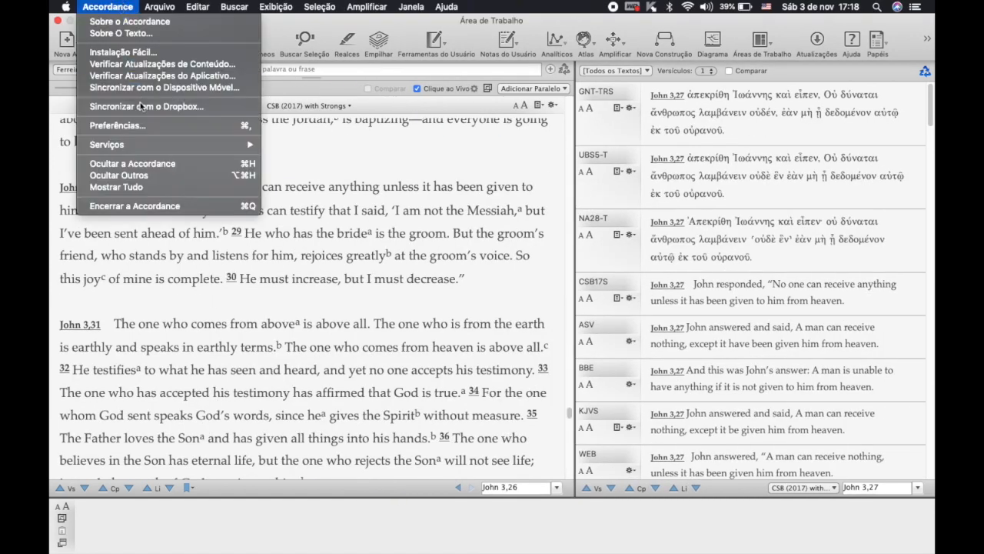
click(140, 125)
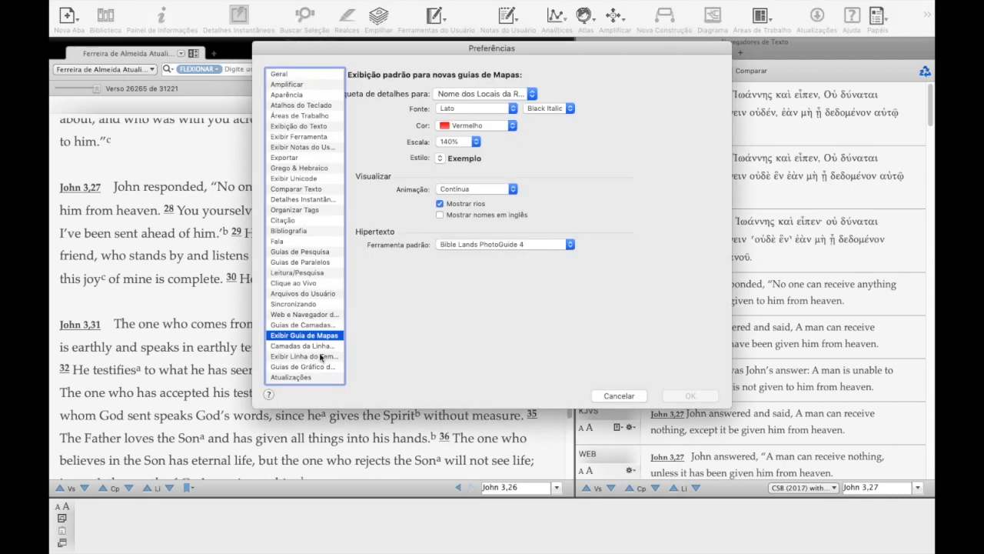
scroll(311, 331, down, 2)
scroll(309, 323, up, 2)
click(317, 315)
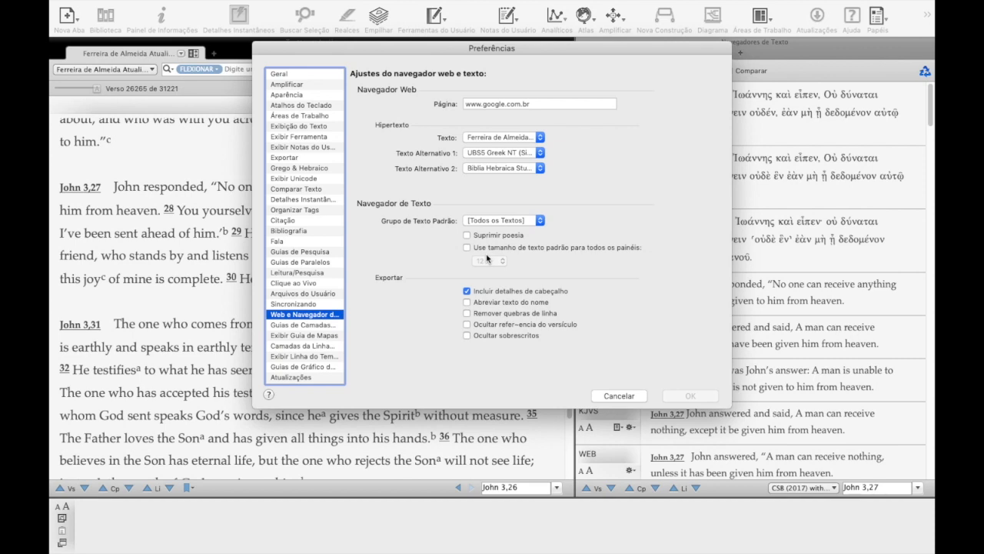
Step: Examine the home page and default text group choices, and toggle the standard text size for all panes on and back off
click(529, 106)
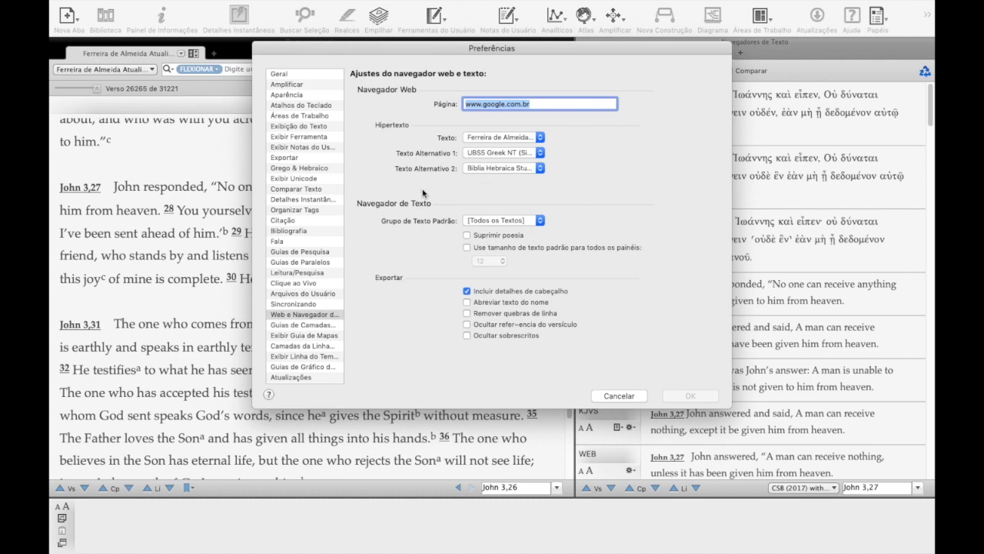
click(481, 221)
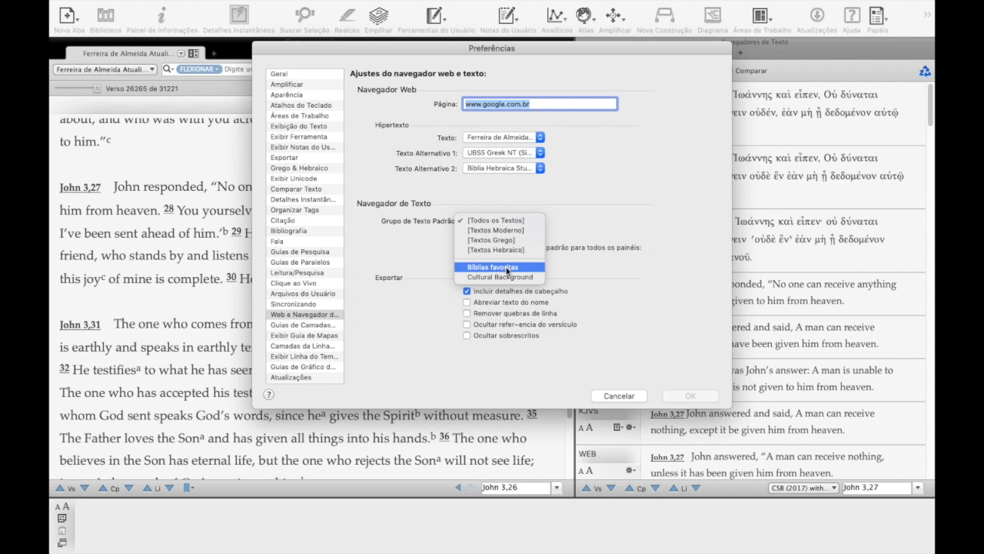
click(592, 224)
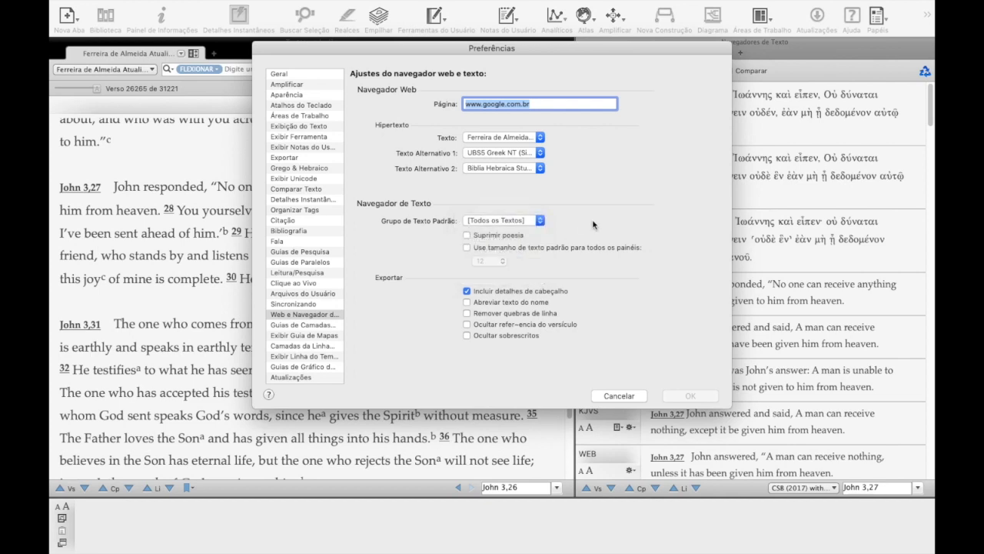
click(501, 248)
click(501, 250)
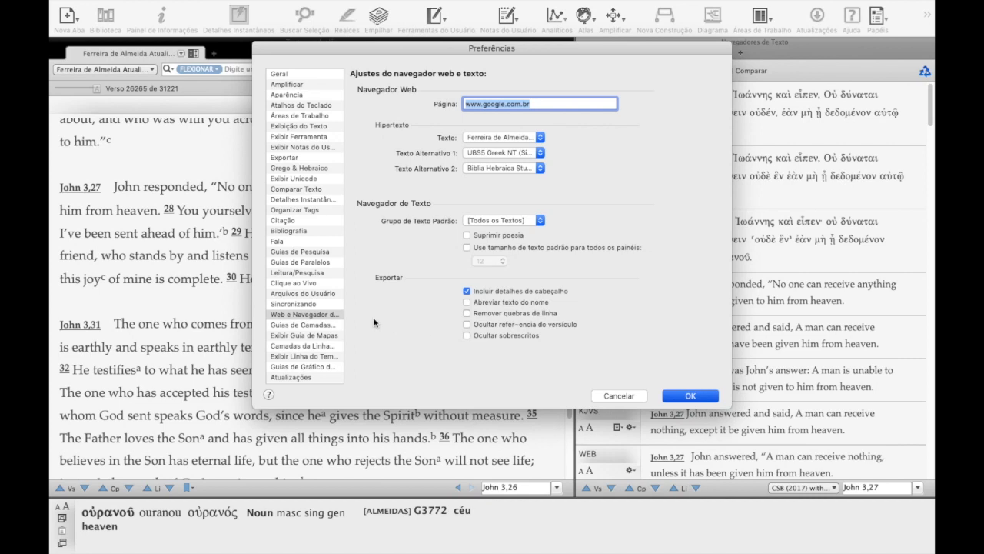
click(327, 314)
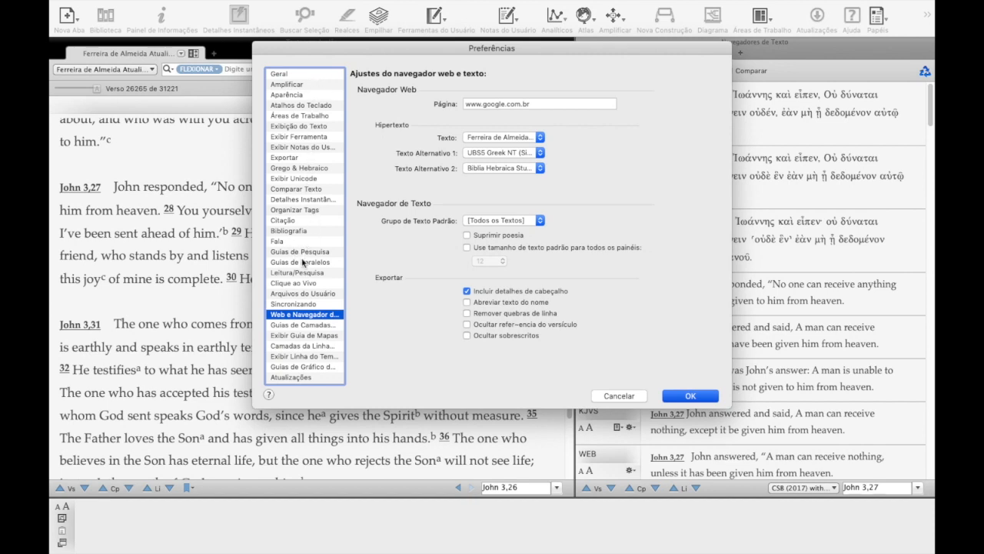
Step: Show the Clique ao Vivo settings and try Aba Pesquisa for Pesquisar Verso before restoring Aba Navegador de Texto
click(313, 283)
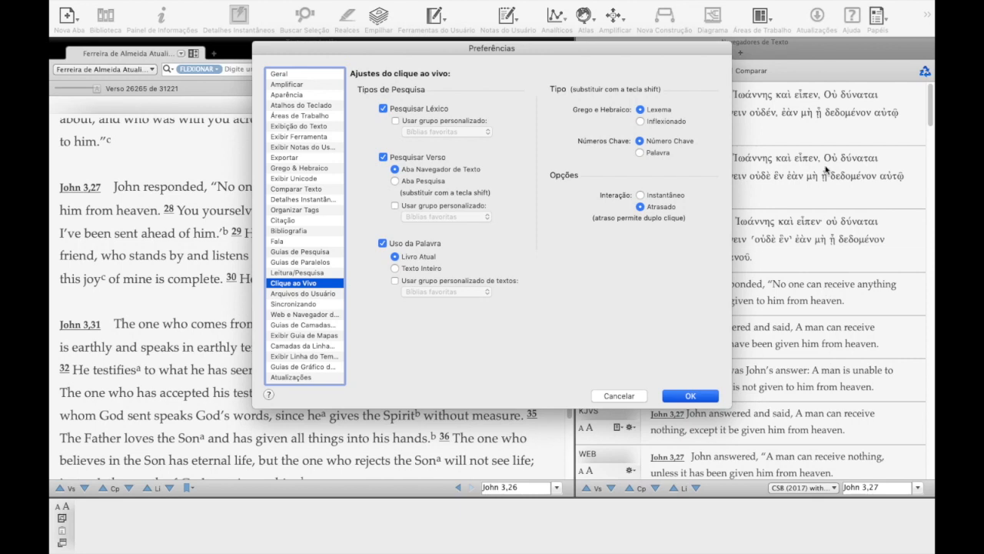
click(410, 181)
click(414, 171)
Step: Try the custom group Bíblias favoritas for Pesquisar Verso, turn the custom group off again, and accept the preferences
click(396, 206)
click(428, 218)
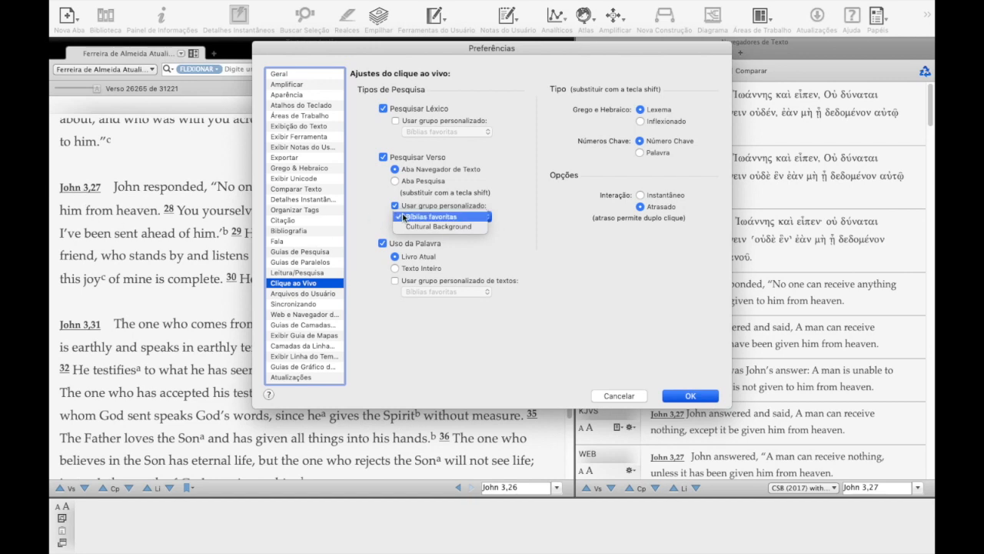
click(549, 251)
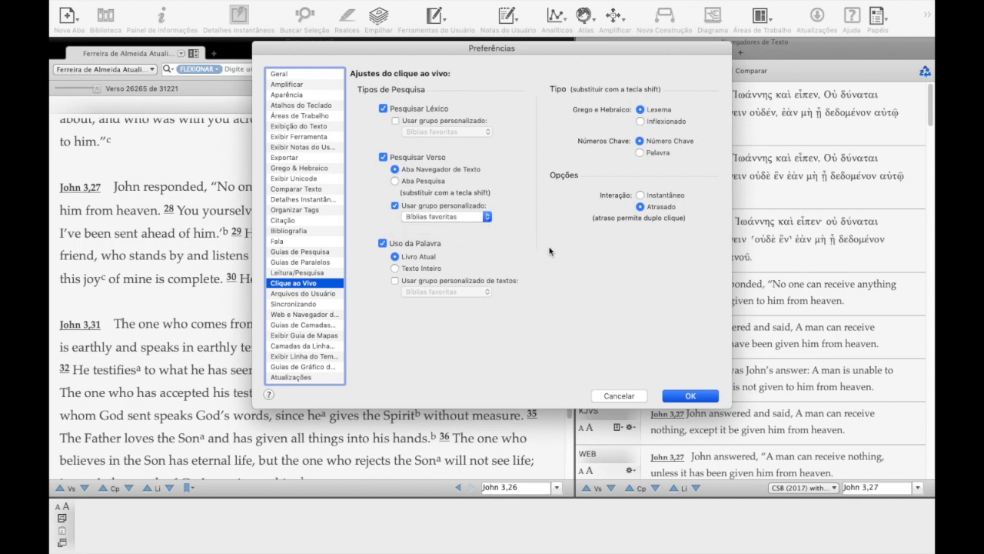
click(396, 206)
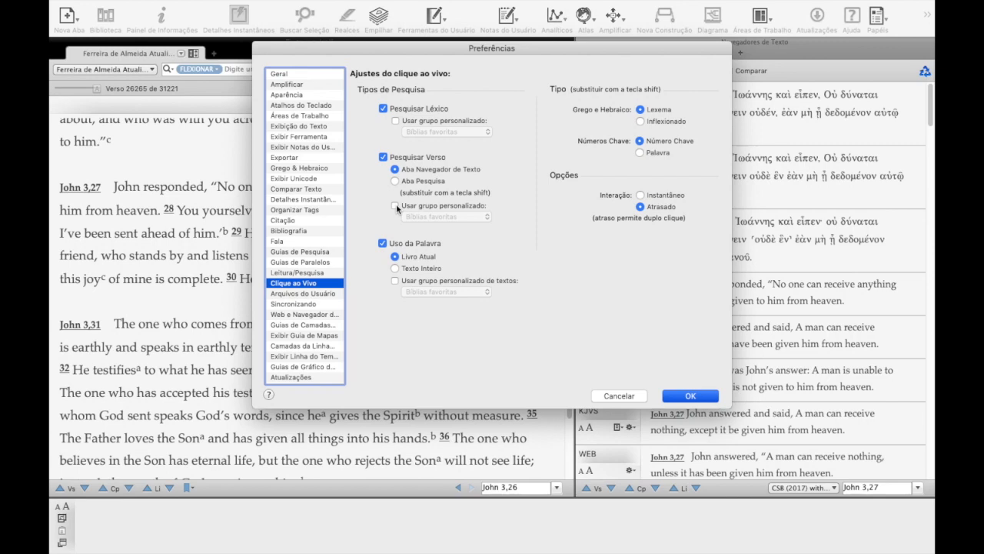
click(690, 395)
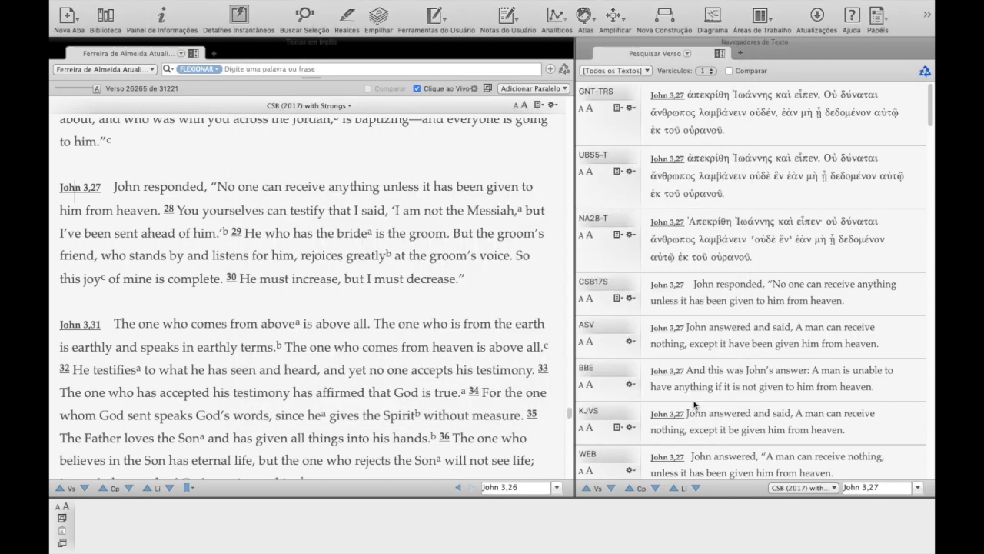